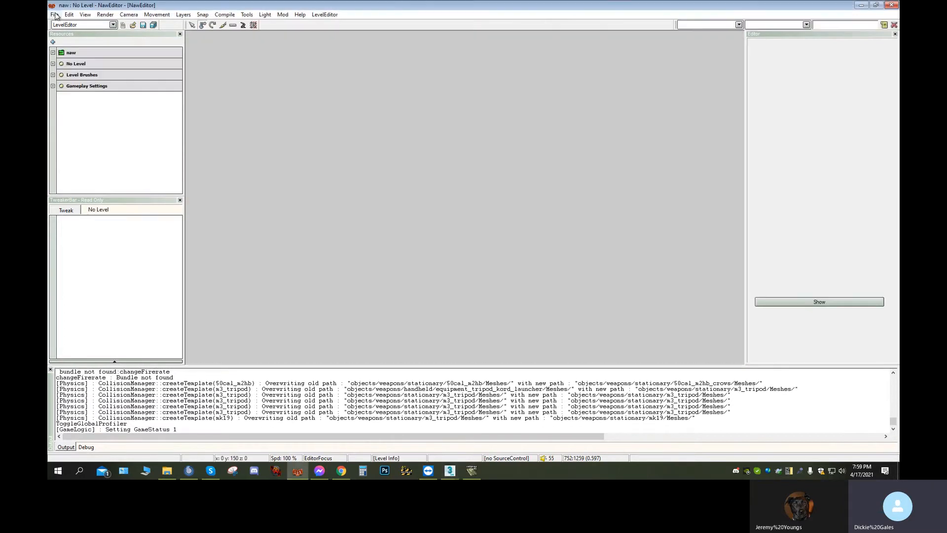
- Load the level 1_navmeshtests in the level editor
{"action": "left_click", "coordinate": [54, 14]}
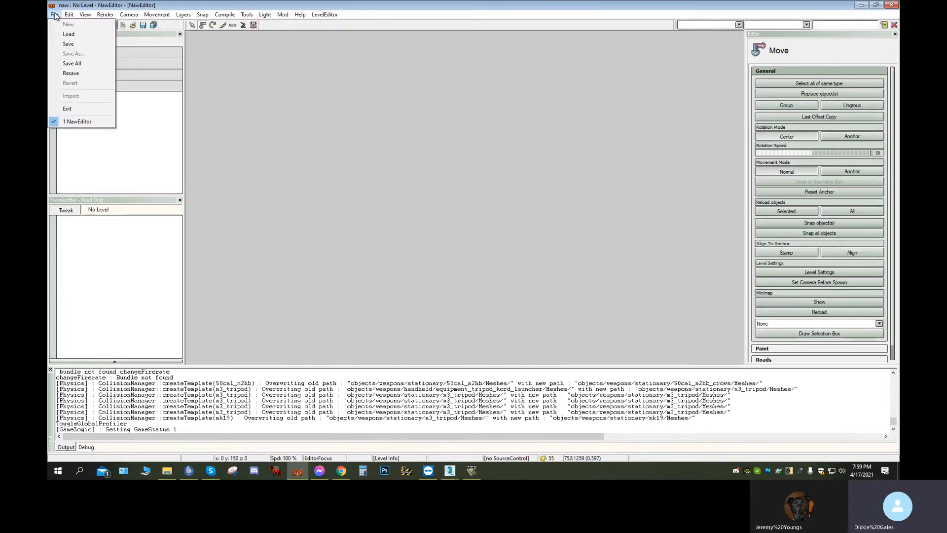
{"action": "left_click", "coordinate": [69, 35]}
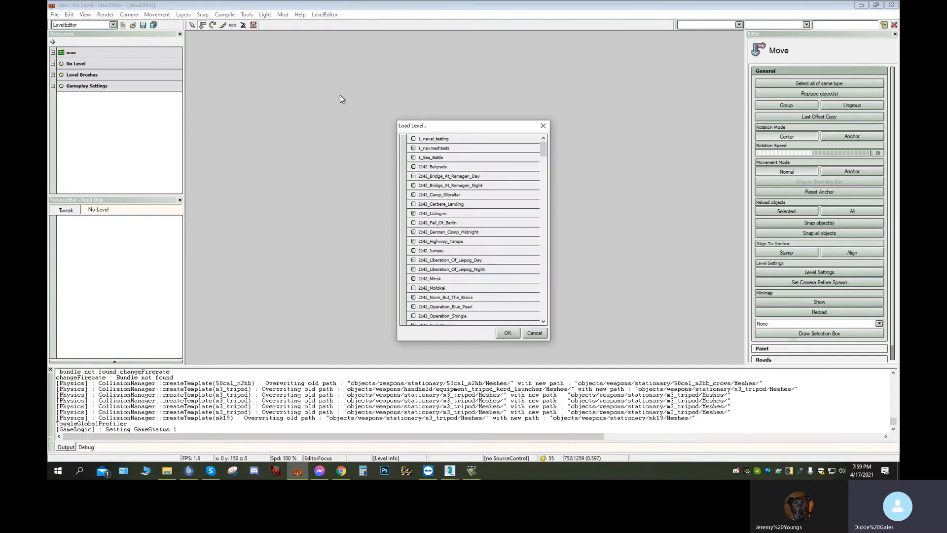
{"action": "double_click", "coordinate": [431, 149]}
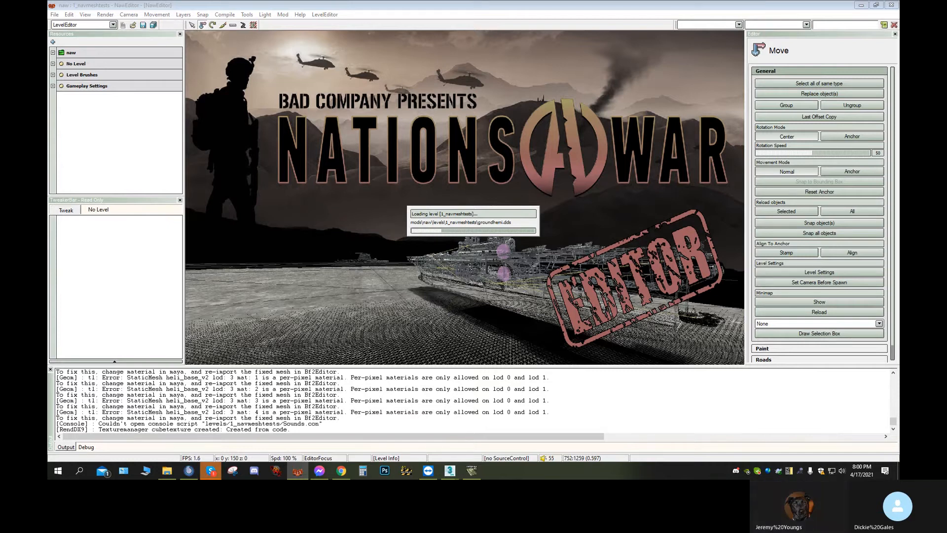
- Switch to the Skype call, check its chat messages, and return to the level editor
{"action": "left_click", "coordinate": [210, 469]}
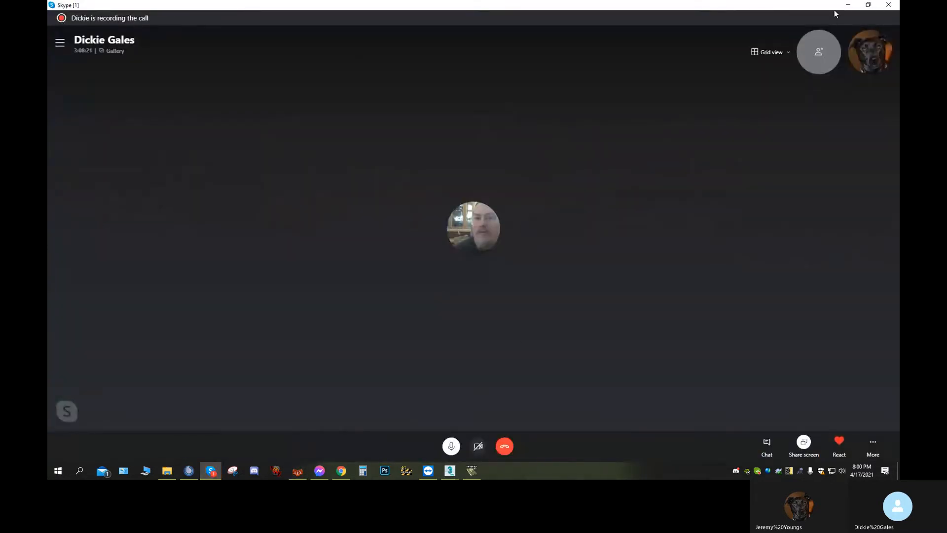
{"action": "left_click", "coordinate": [764, 444]}
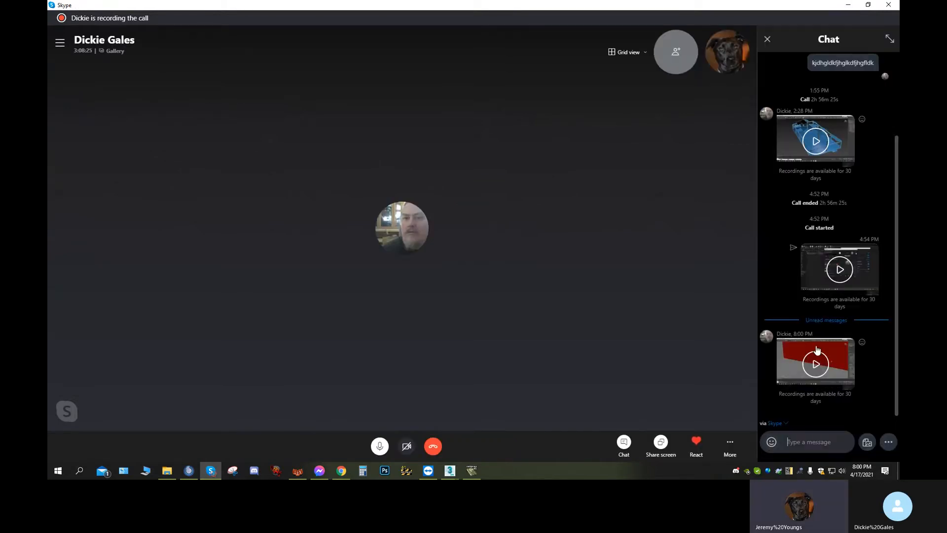
{"action": "left_click", "coordinate": [849, 5]}
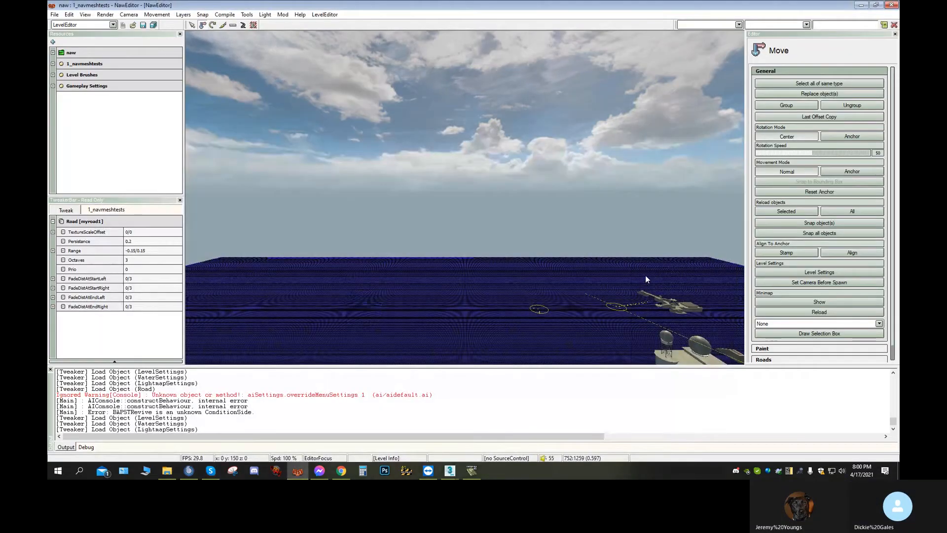
- Turn on AI drawing and the infantry navmesh display for the concrete base with the helipad
{"action": "scroll", "coordinate": [647, 282], "scroll_direction": "up", "scroll_amount": 5}
{"action": "key", "text": "w"}
{"action": "scroll", "coordinate": [489, 122], "scroll_direction": "up", "scroll_amount": 1}
{"action": "key", "text": "w"}
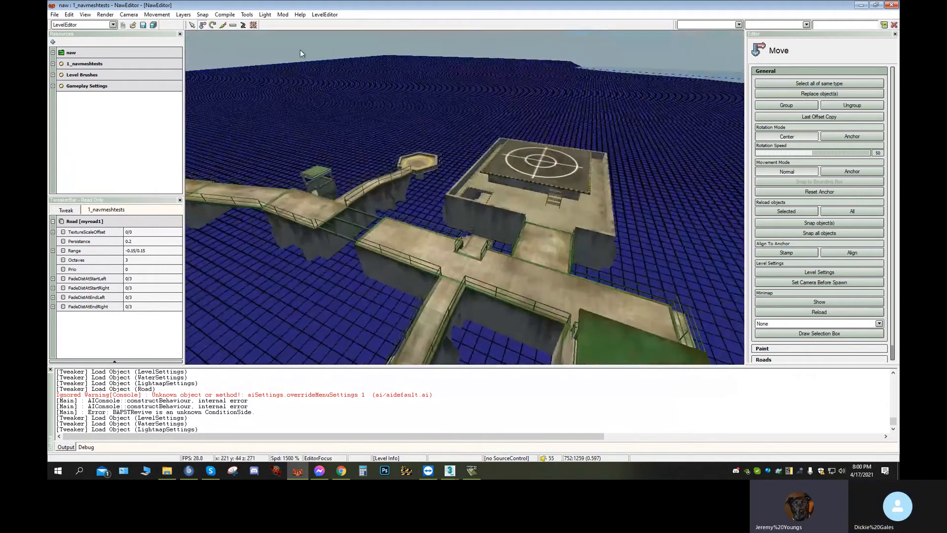
{"action": "left_click", "coordinate": [104, 15]}
{"action": "mouse_move", "coordinate": [194, 423]}
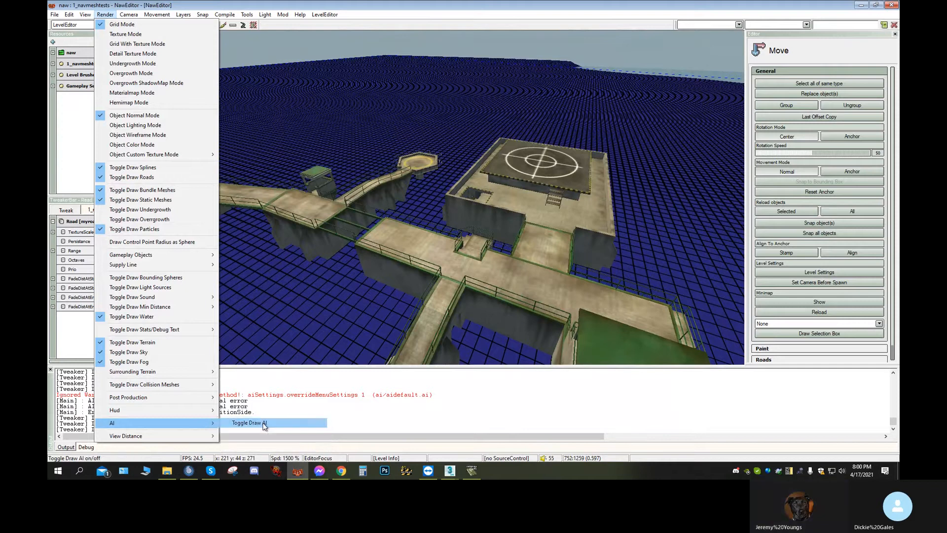
{"action": "left_click", "coordinate": [252, 423]}
{"action": "left_click", "coordinate": [105, 15]}
{"action": "mouse_move", "coordinate": [210, 423]}
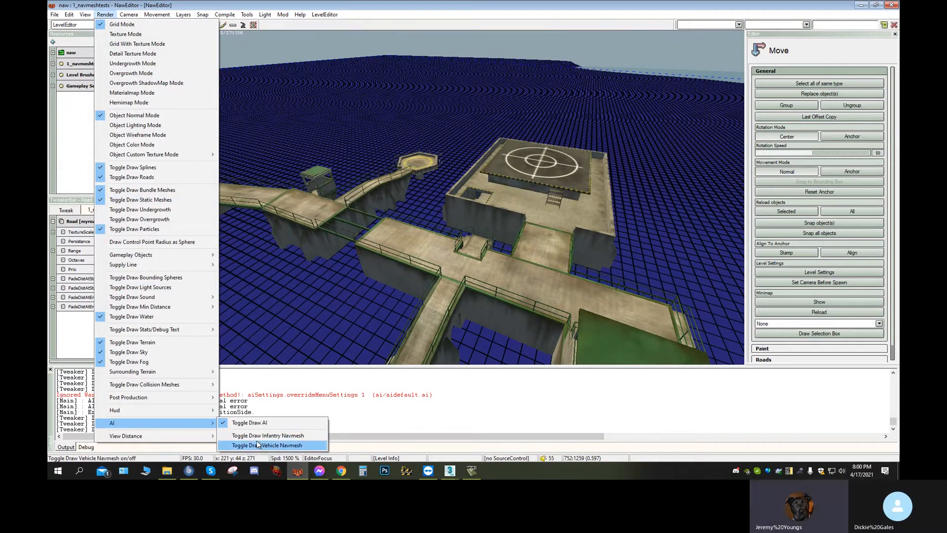
{"action": "left_click", "coordinate": [259, 436]}
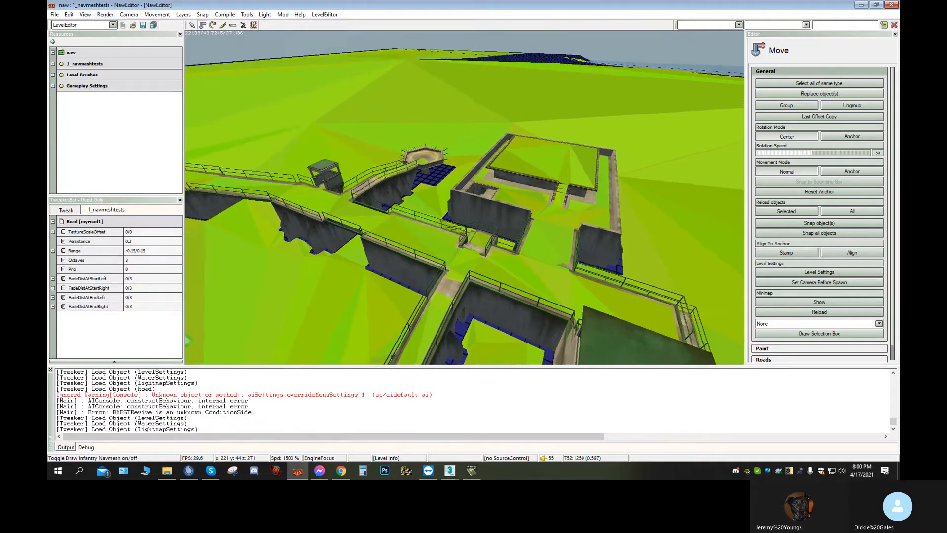
- Inspect the infantry navmesh around the watchtower building, inside its locker room, and on the ground beside its outer walls
{"action": "key", "text": "w"}
{"action": "scroll", "coordinate": [464, 197], "scroll_direction": "down", "scroll_amount": 8}
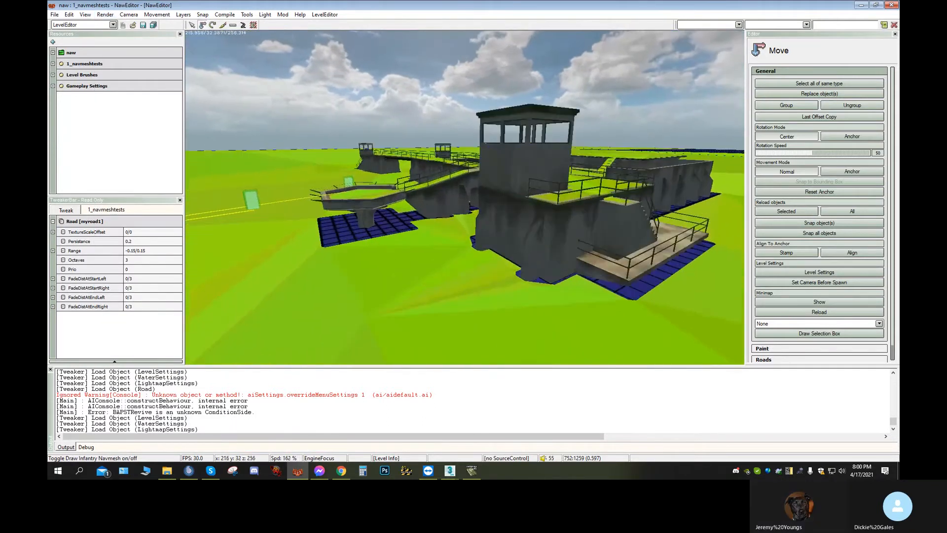
{"action": "key", "text": "w"}
{"action": "scroll", "coordinate": [464, 197], "scroll_direction": "down", "scroll_amount": 1}
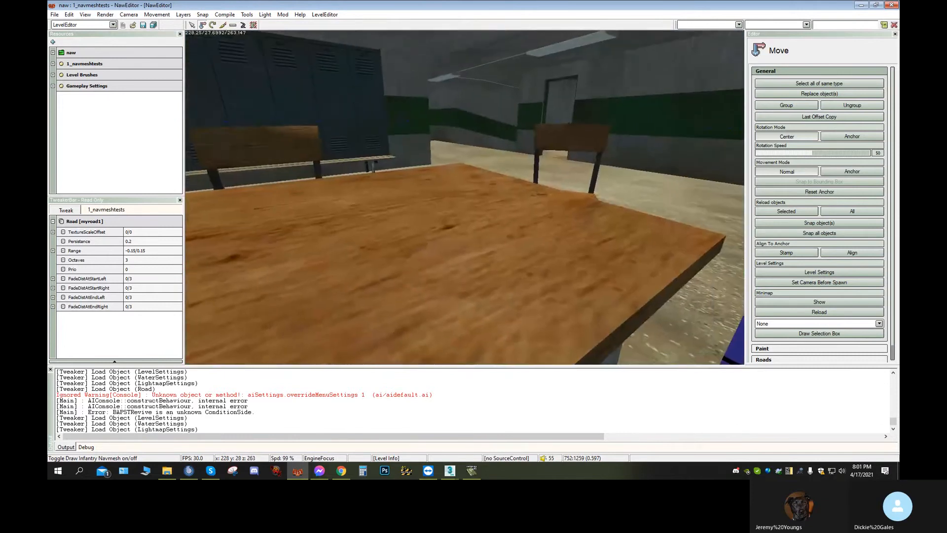
{"action": "key", "text": "w"}
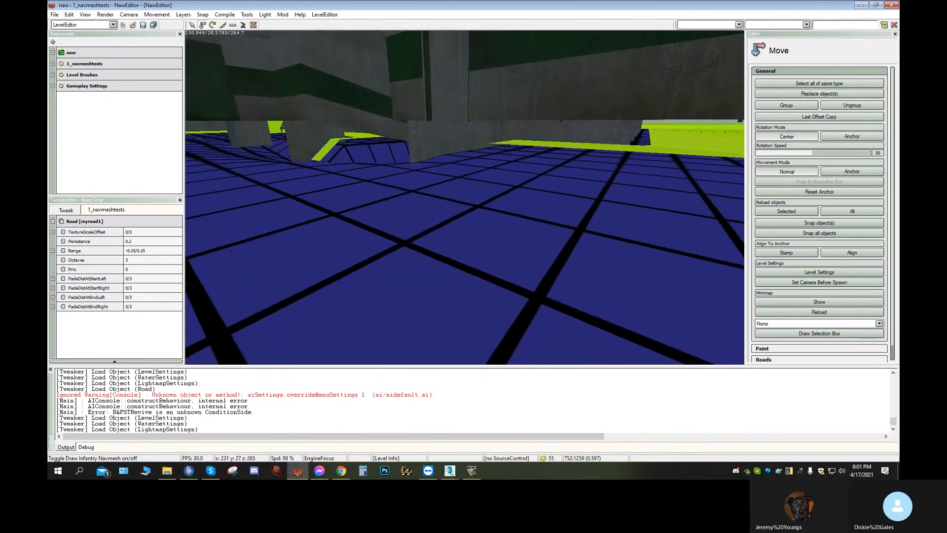
{"action": "key", "text": "s"}
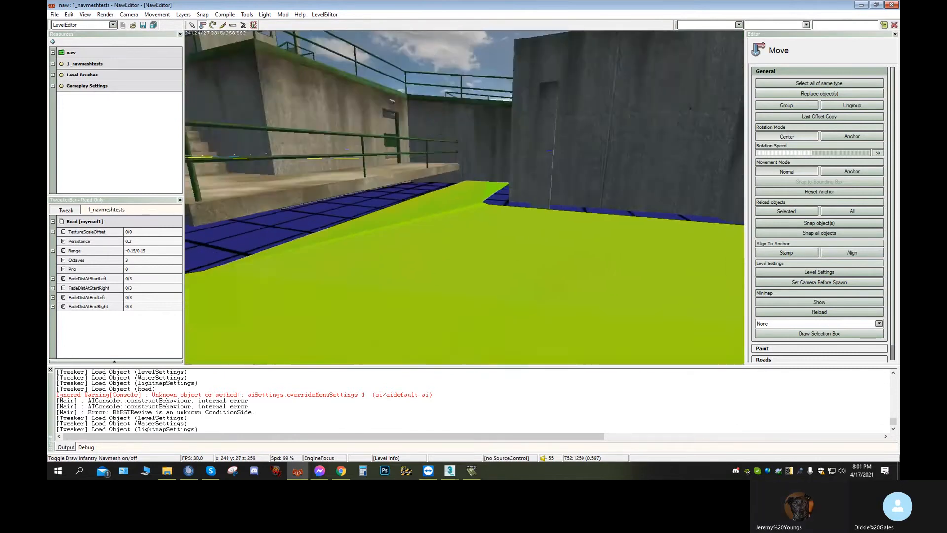
{"action": "key", "text": "w"}
{"action": "scroll", "coordinate": [465, 198], "scroll_direction": "down", "scroll_amount": 1}
{"action": "key", "text": "w"}
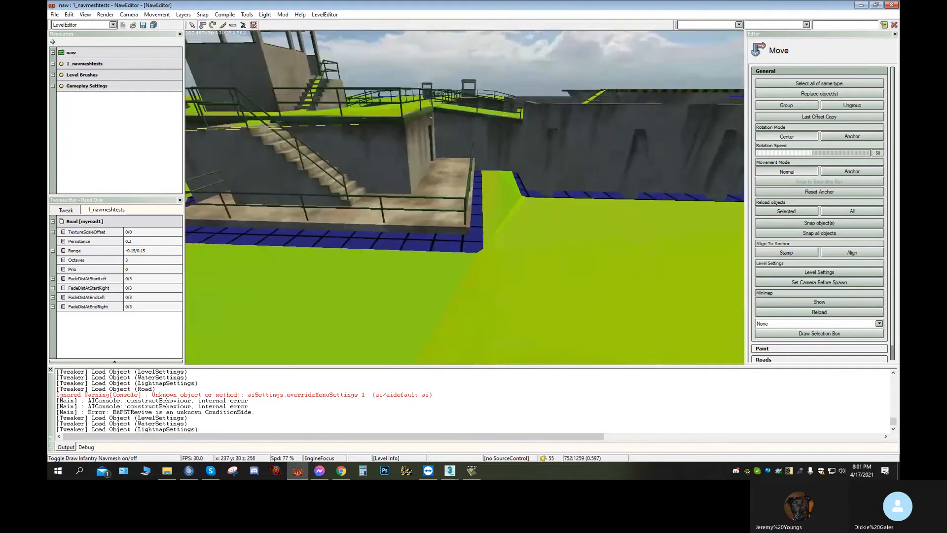
- Examine the navmesh coverage on the watchtower building's upper decks, exterior stairs and lower railed walkway
{"action": "scroll", "coordinate": [464, 197], "scroll_direction": "up", "scroll_amount": 7}
{"action": "key", "text": "s"}
{"action": "key", "text": "w"}
{"action": "scroll", "coordinate": [465, 197], "scroll_direction": "down", "scroll_amount": 2}
{"action": "key", "text": "w"}
{"action": "scroll", "coordinate": [464, 198], "scroll_direction": "down", "scroll_amount": 3}
{"action": "key", "text": "a"}
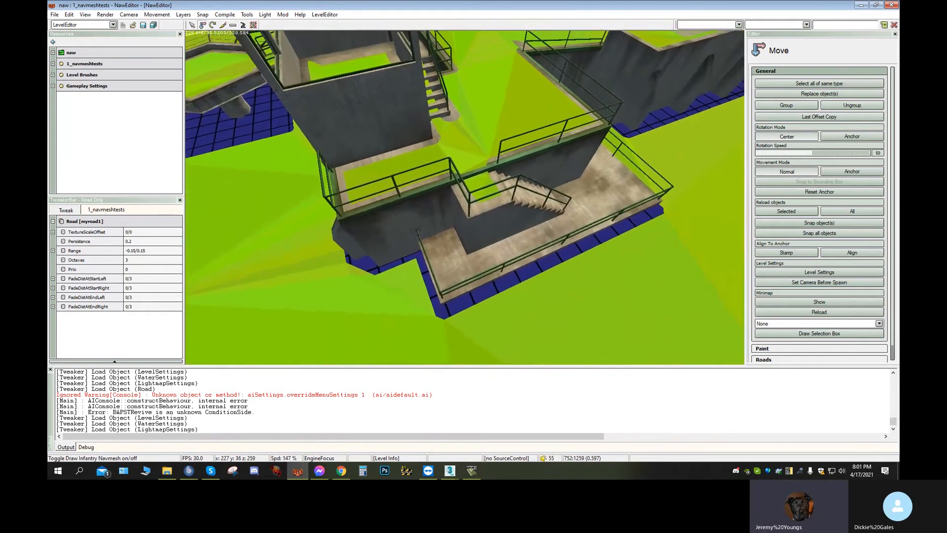
{"action": "key", "text": "w"}
{"action": "key", "text": "s"}
{"action": "scroll", "coordinate": [465, 197], "scroll_direction": "down", "scroll_amount": 2}
{"action": "key", "text": "w"}
{"action": "scroll", "coordinate": [464, 197], "scroll_direction": "down", "scroll_amount": 5}
{"action": "key", "text": "d"}
{"action": "key", "text": "w"}
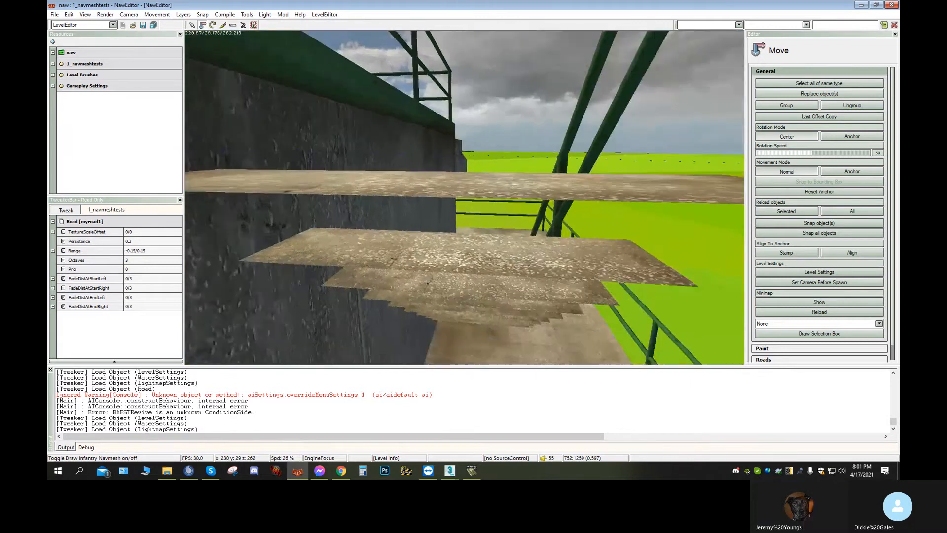
- Inspect the lower walkway, the ground-floor rooms and the terrain beneath their floor for infantry navmesh coverage
{"action": "key", "text": "w"}
{"action": "key", "text": "w"}
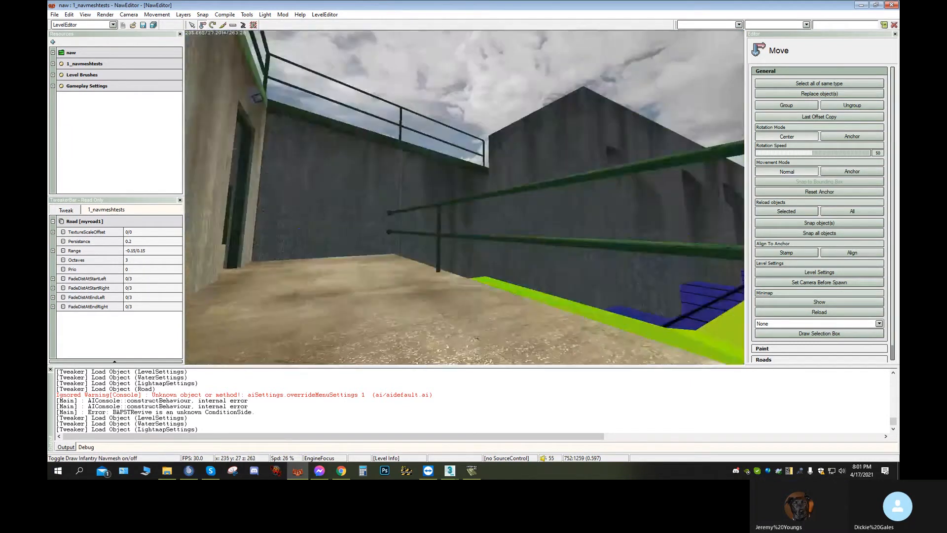
{"action": "key", "text": "w"}
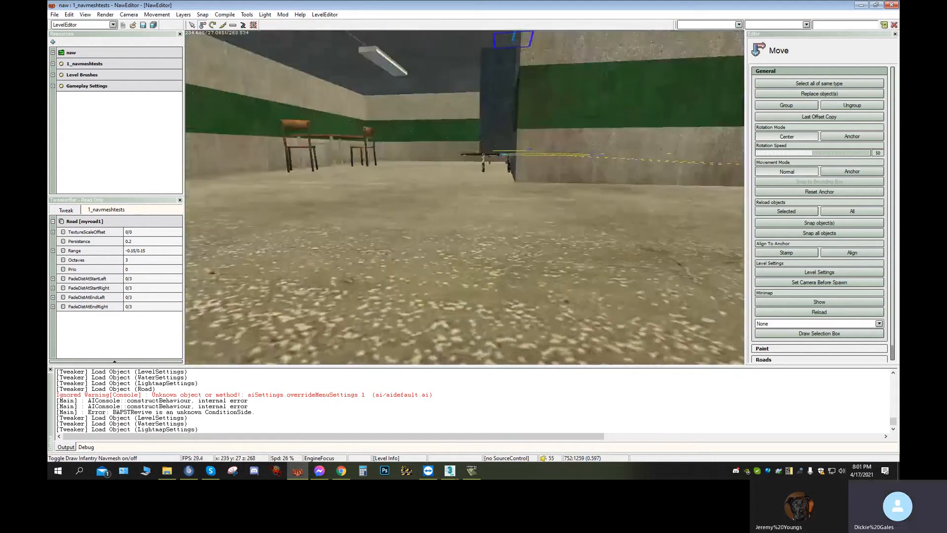
{"action": "key", "text": "w"}
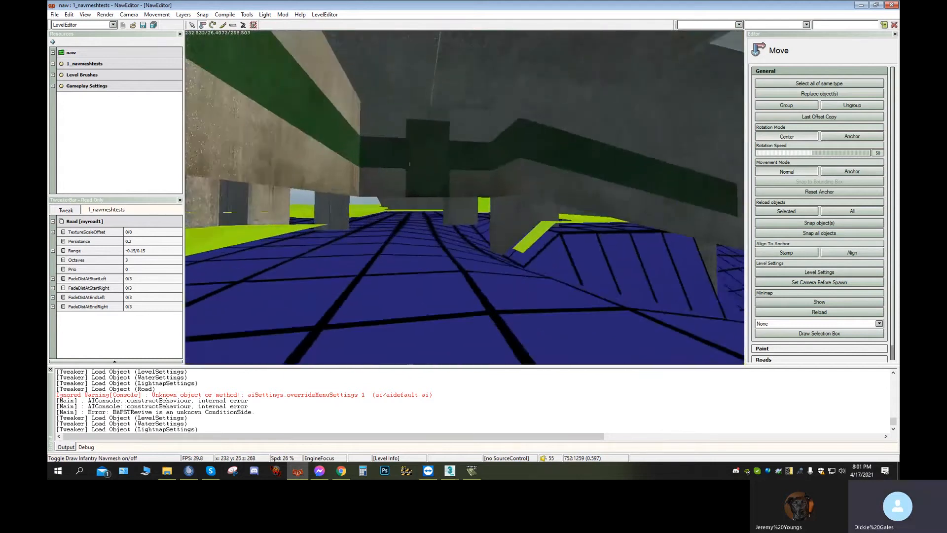
{"action": "key", "text": "w"}
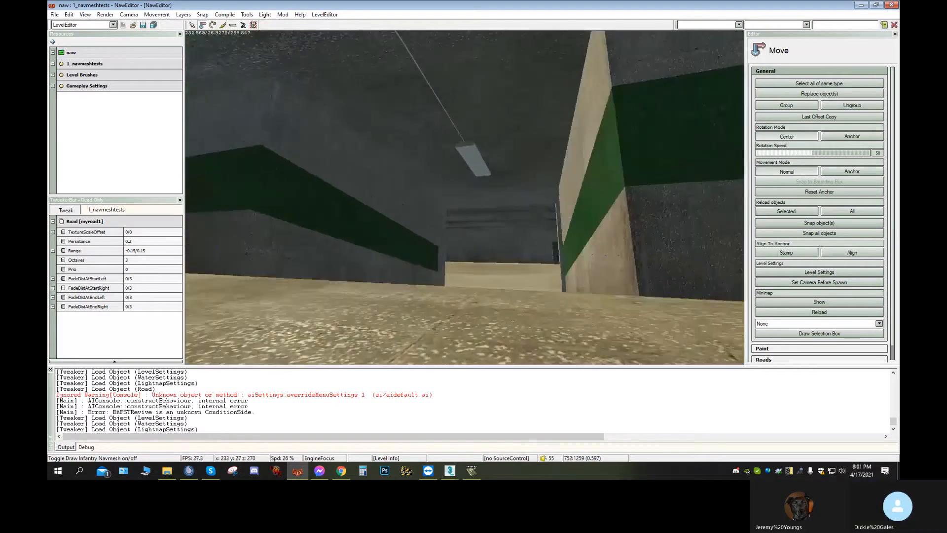
{"action": "key", "text": "s"}
{"action": "key", "text": "w"}
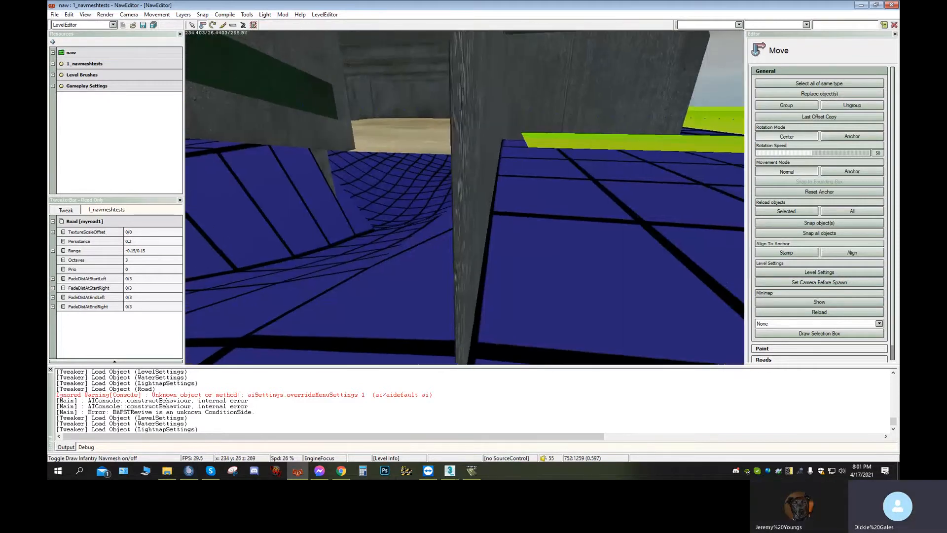
{"action": "key", "text": "d"}
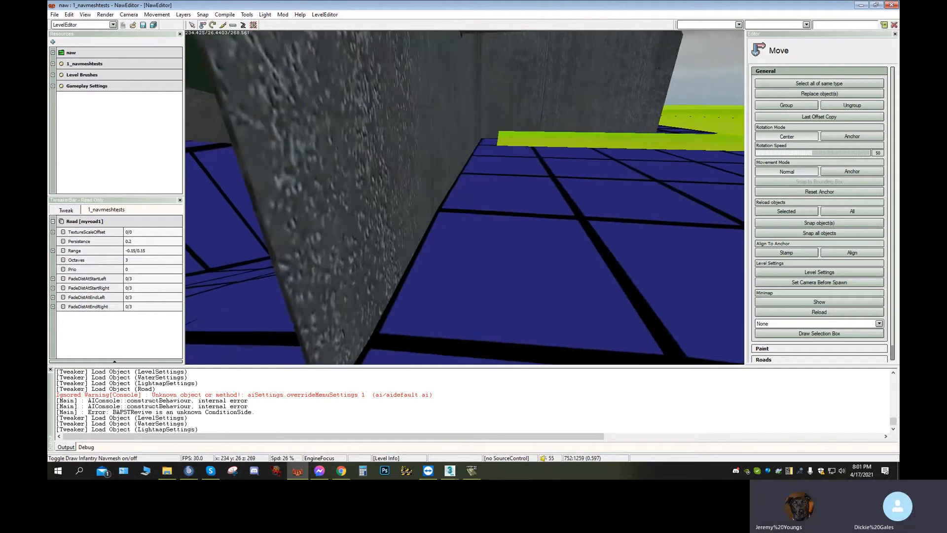
{"action": "key", "text": "w"}
{"action": "key", "text": "d"}
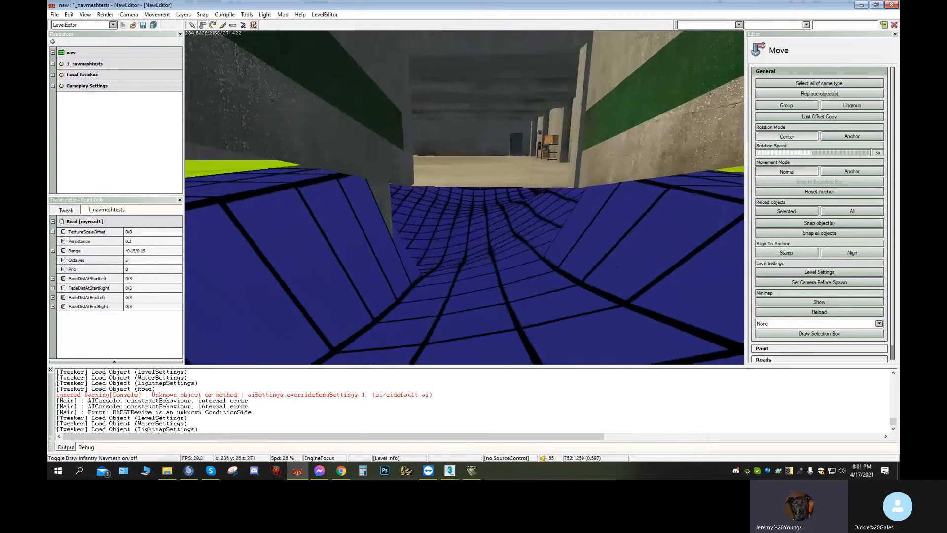
{"action": "key", "text": "w"}
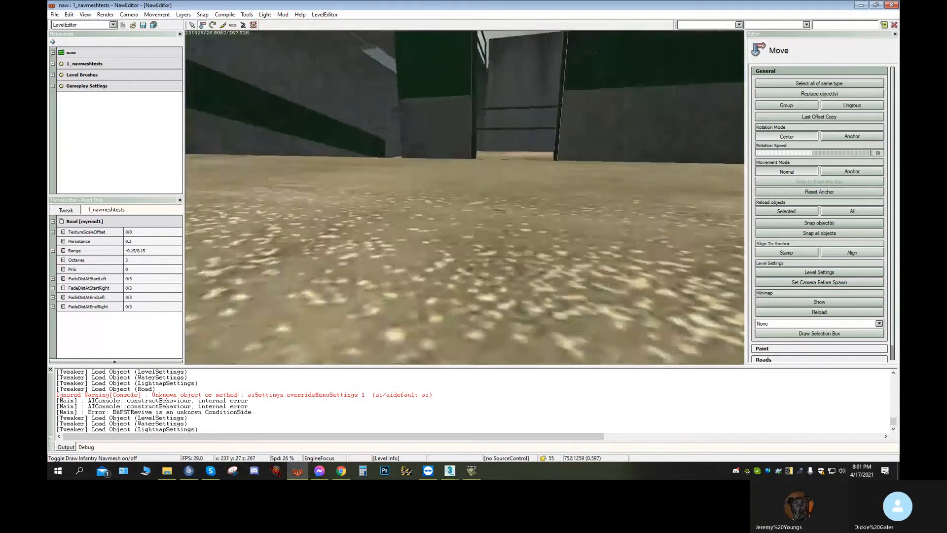
- Compare the navmesh on the exterior stairs and upper deck with the ground-floor interior and the terrain under its floor
{"action": "key", "text": "w"}
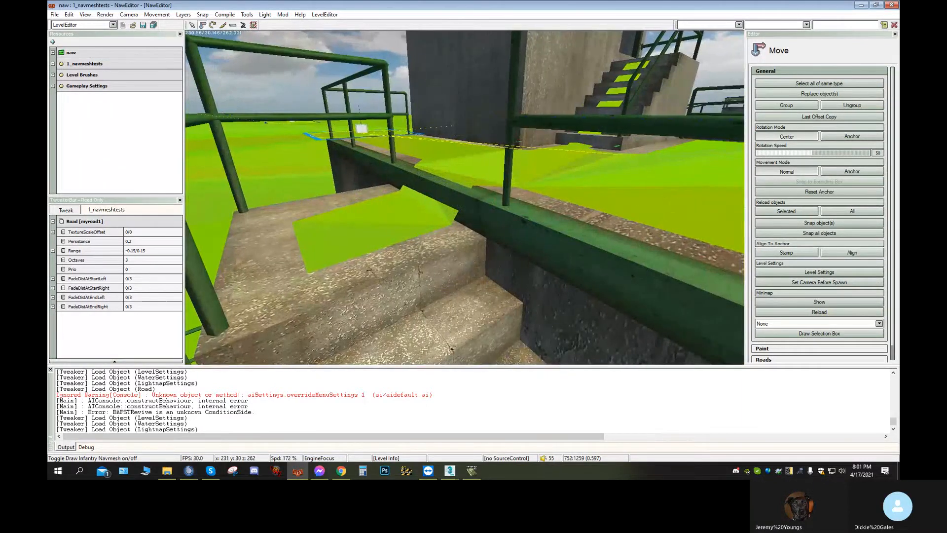
{"action": "key", "text": "s"}
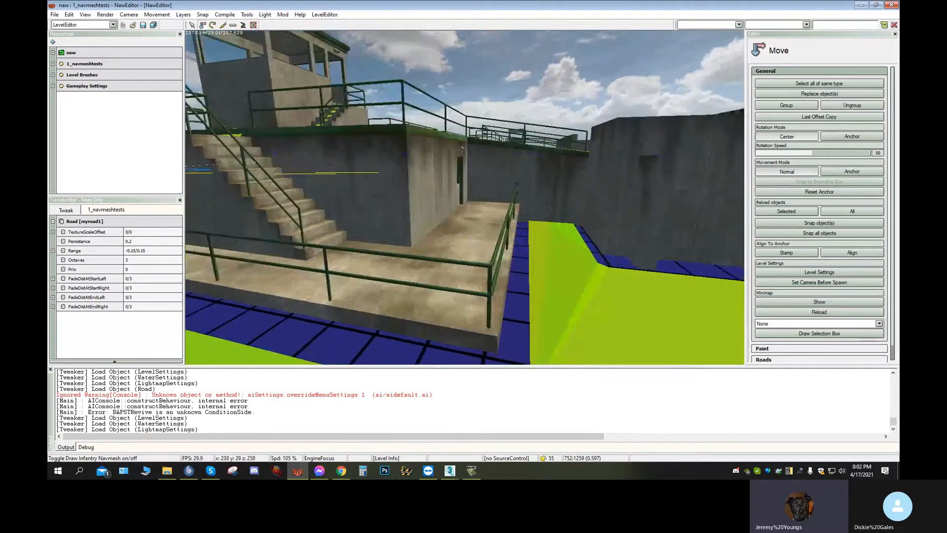
{"action": "key", "text": "w"}
{"action": "scroll", "coordinate": [464, 197], "scroll_direction": "down", "scroll_amount": 3}
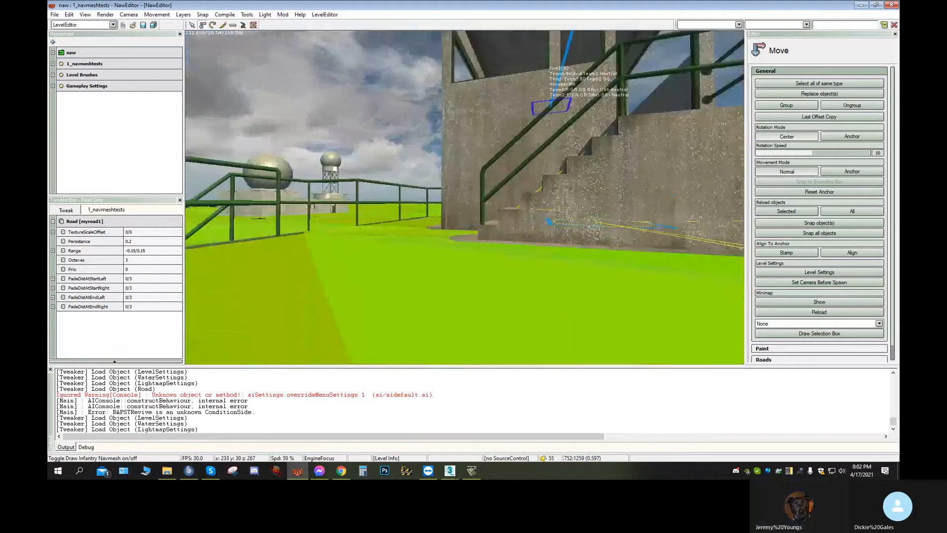
{"action": "key", "text": "a"}
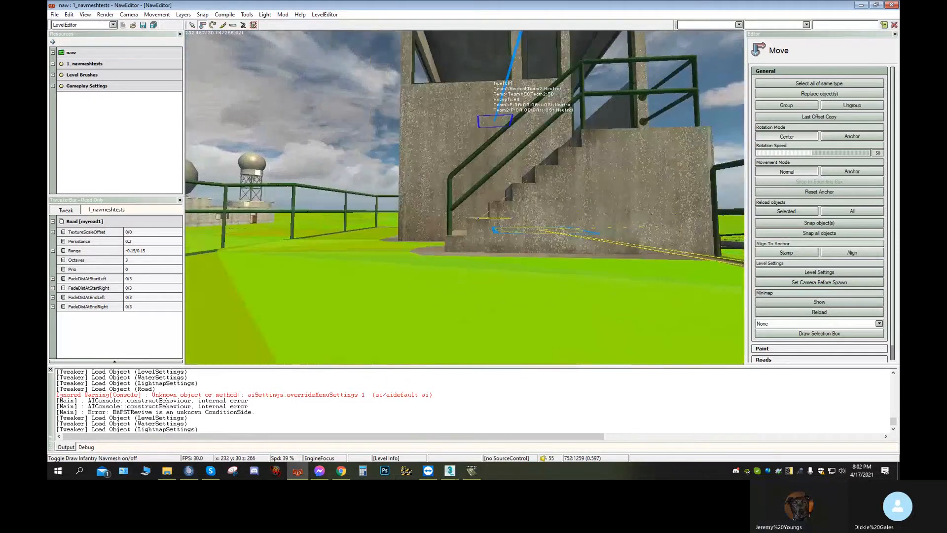
{"action": "key", "text": "s"}
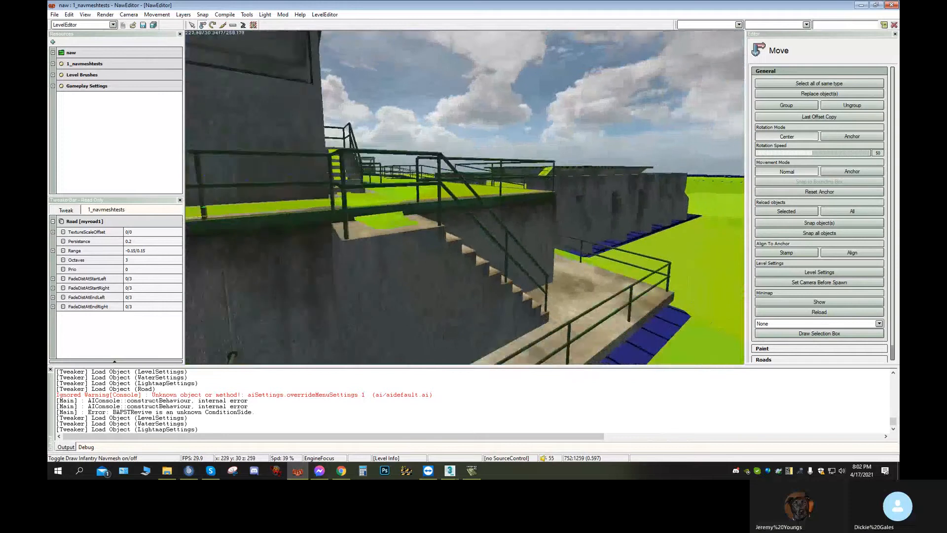
{"action": "key", "text": "d"}
{"action": "key", "text": "w"}
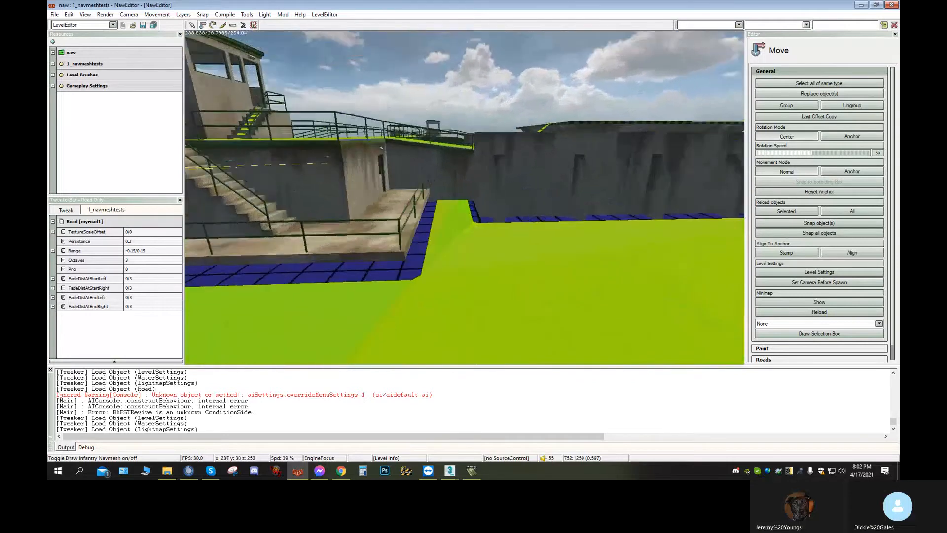
{"action": "key", "text": "w"}
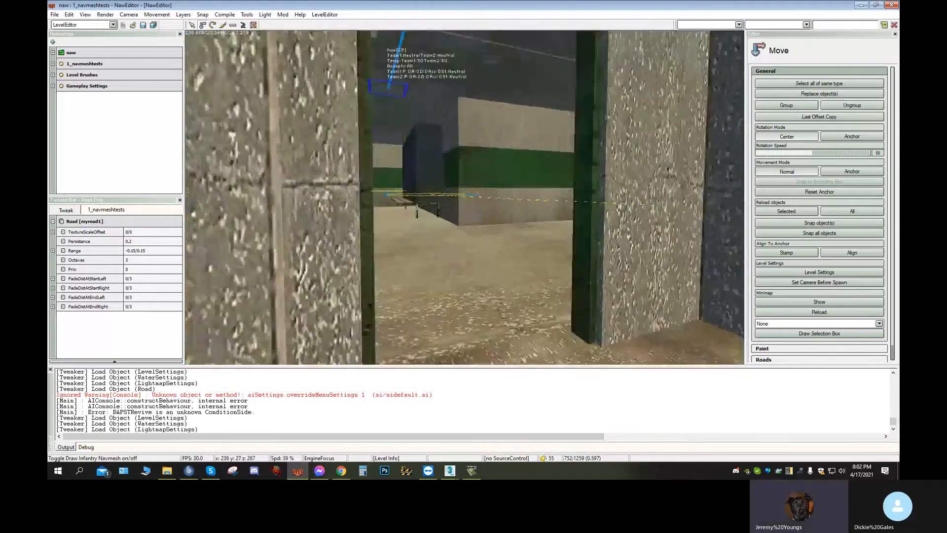
{"action": "key", "text": "w"}
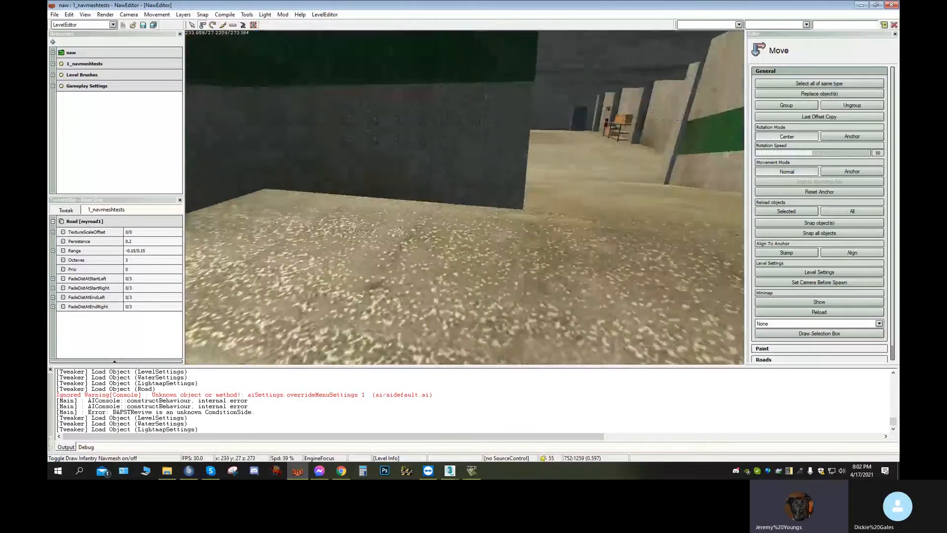
{"action": "key", "text": "w"}
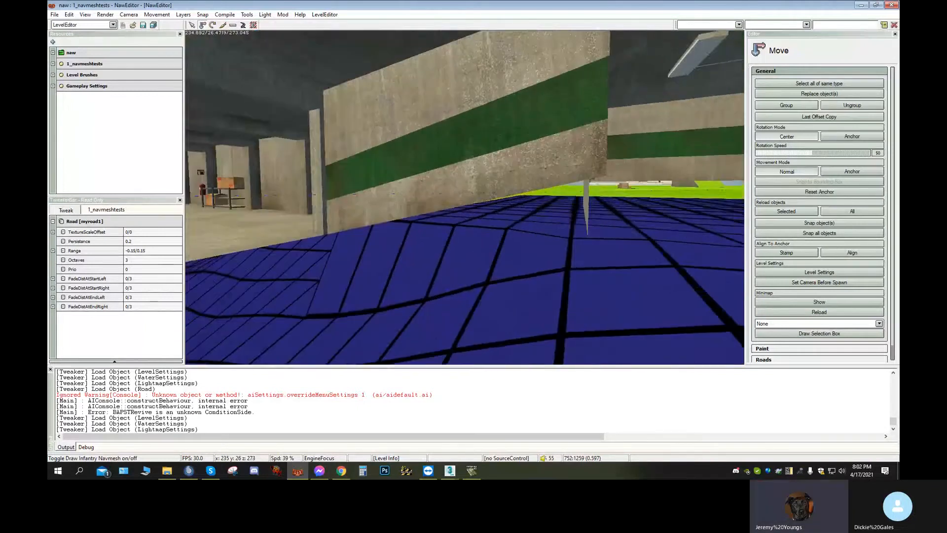
{"action": "key", "text": "w"}
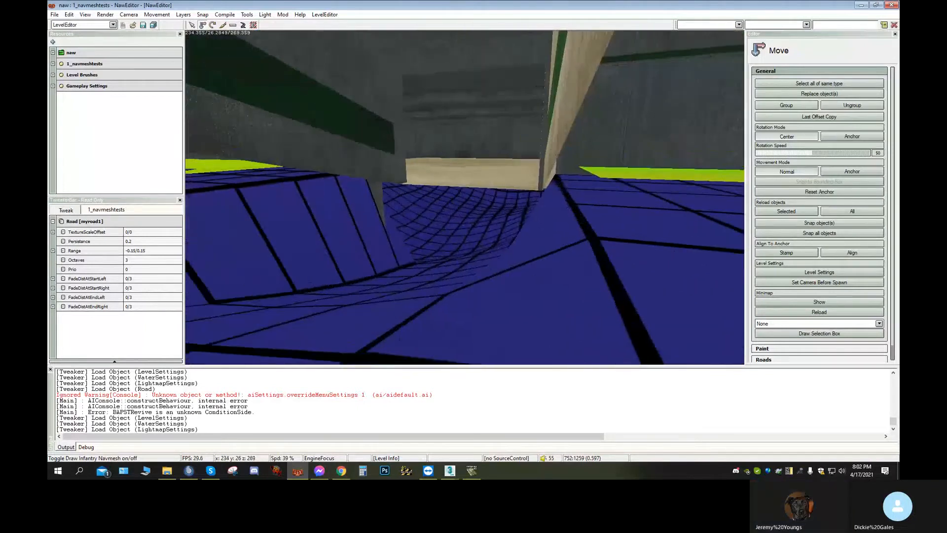
- Turn on the AI Mesh collision display for the watchtower building
{"action": "key", "text": "a"}
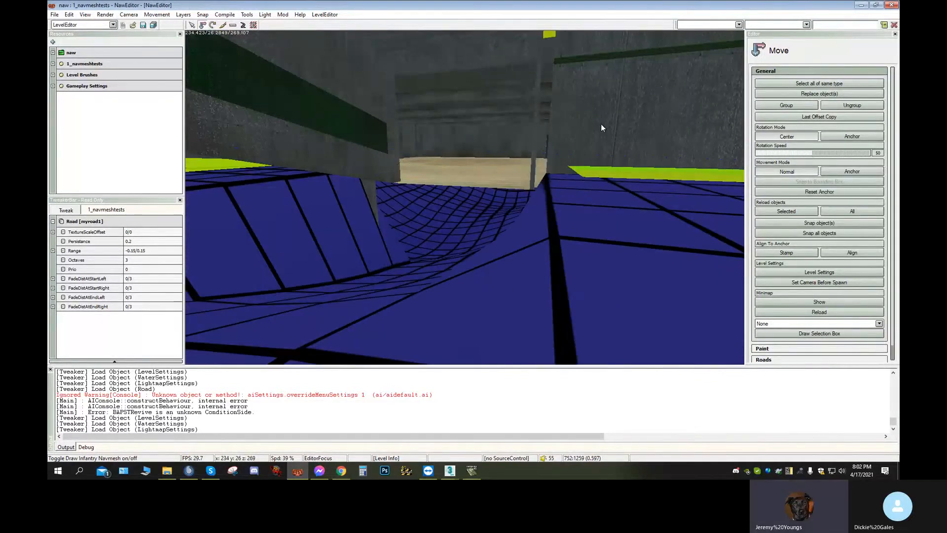
{"action": "left_click", "coordinate": [100, 14]}
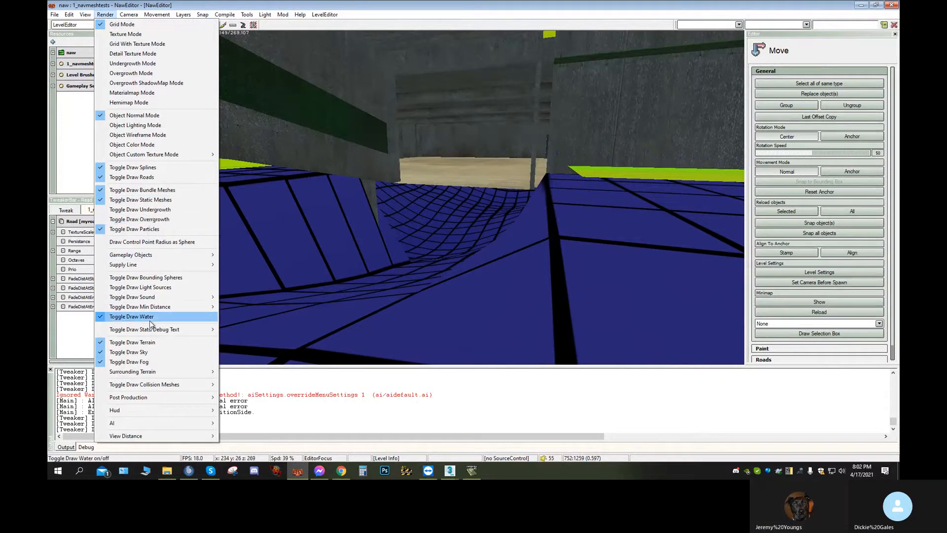
{"action": "mouse_move", "coordinate": [214, 398]}
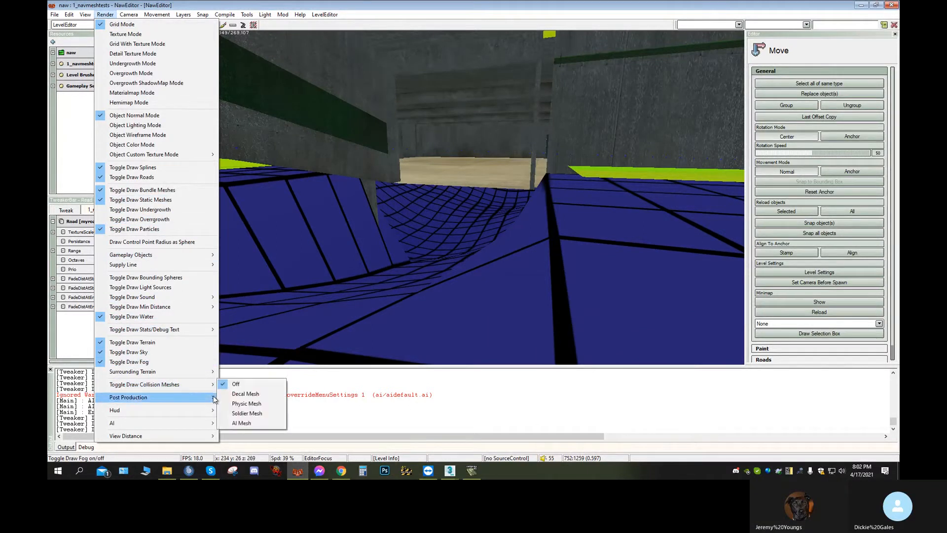
{"action": "left_click", "coordinate": [259, 422]}
- Examine the AI collision mesh against the infantry navmesh beneath the watchtower building's floor and along its lower walls
{"action": "key", "text": "a"}
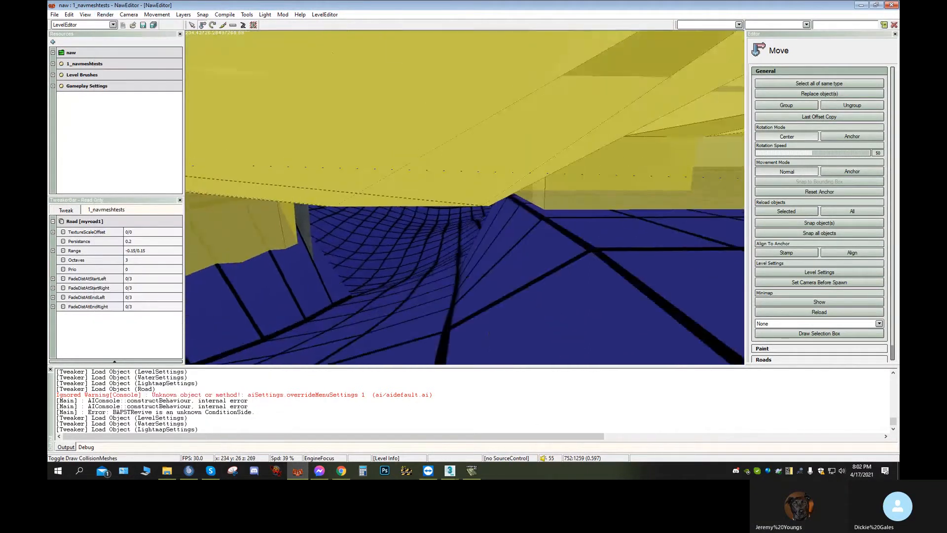
{"action": "scroll", "coordinate": [465, 197], "scroll_direction": "down", "scroll_amount": 3}
{"action": "key", "text": "w"}
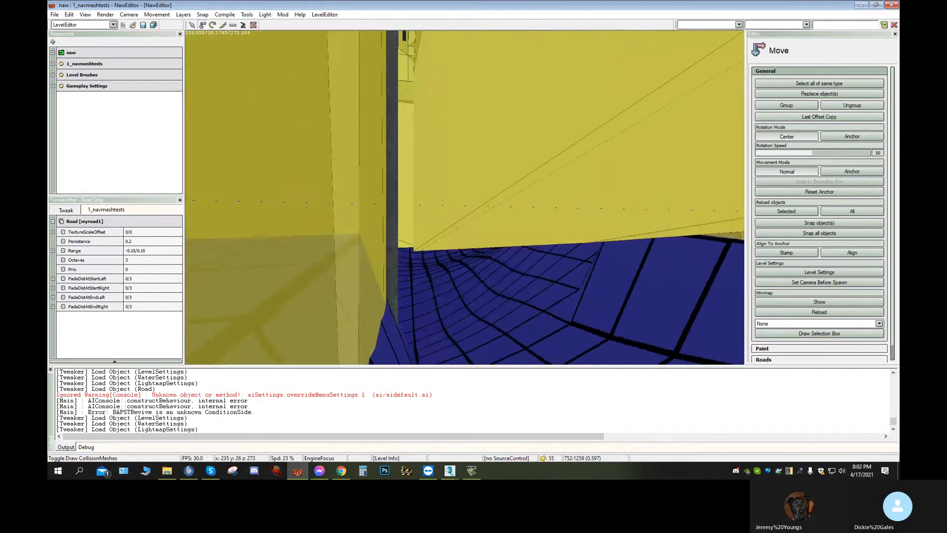
{"action": "key", "text": "w"}
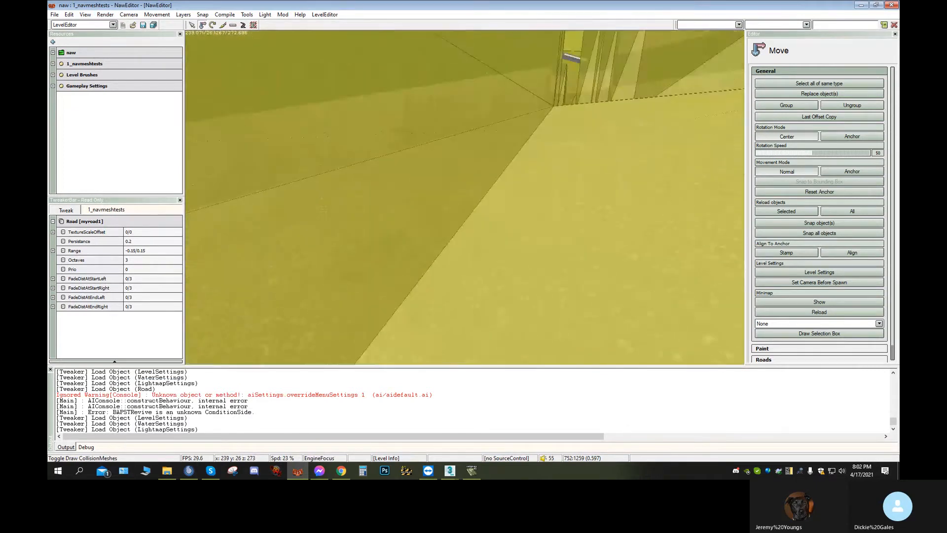
{"action": "key", "text": "s"}
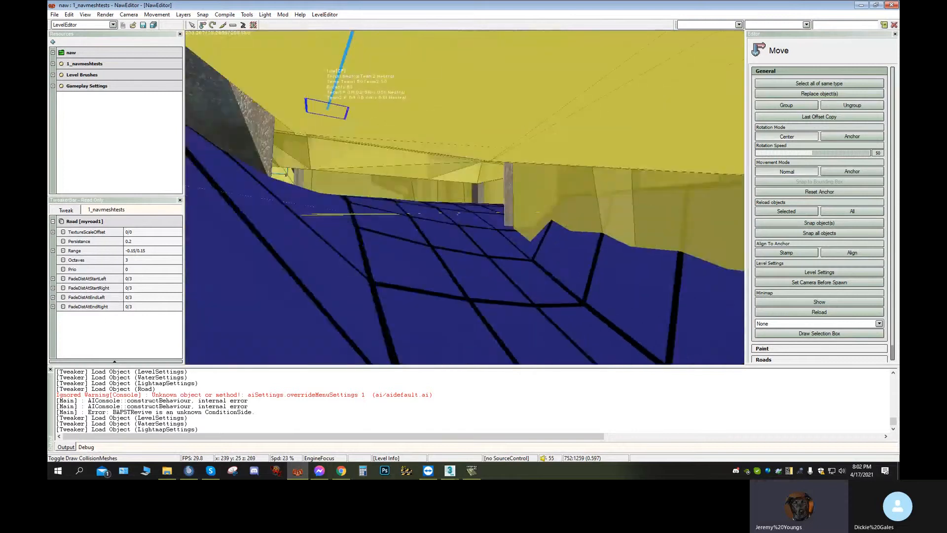
{"action": "scroll", "coordinate": [465, 197], "scroll_direction": "down", "scroll_amount": 3}
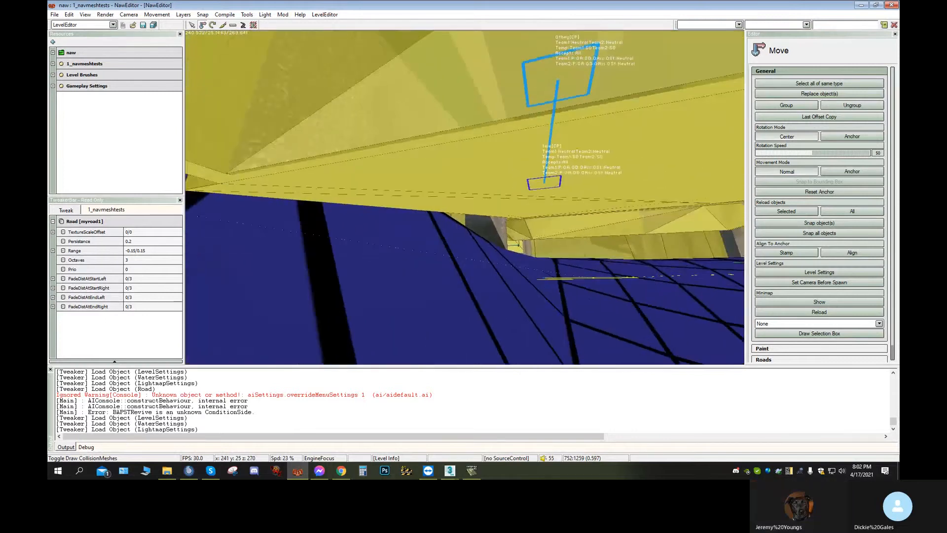
{"action": "key", "text": "a"}
{"action": "scroll", "coordinate": [465, 197], "scroll_direction": "down", "scroll_amount": 1}
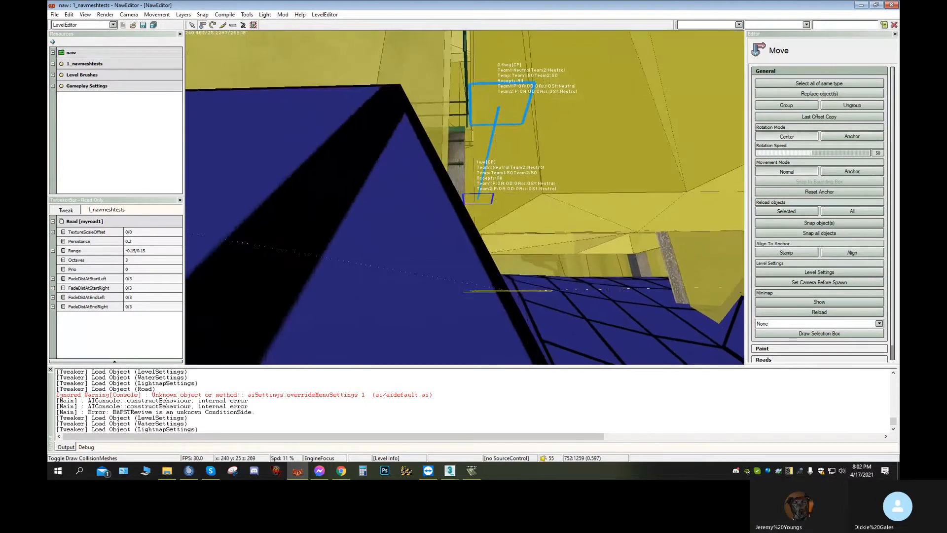
{"action": "key", "text": "w"}
{"action": "key", "text": "s"}
{"action": "key", "text": "w"}
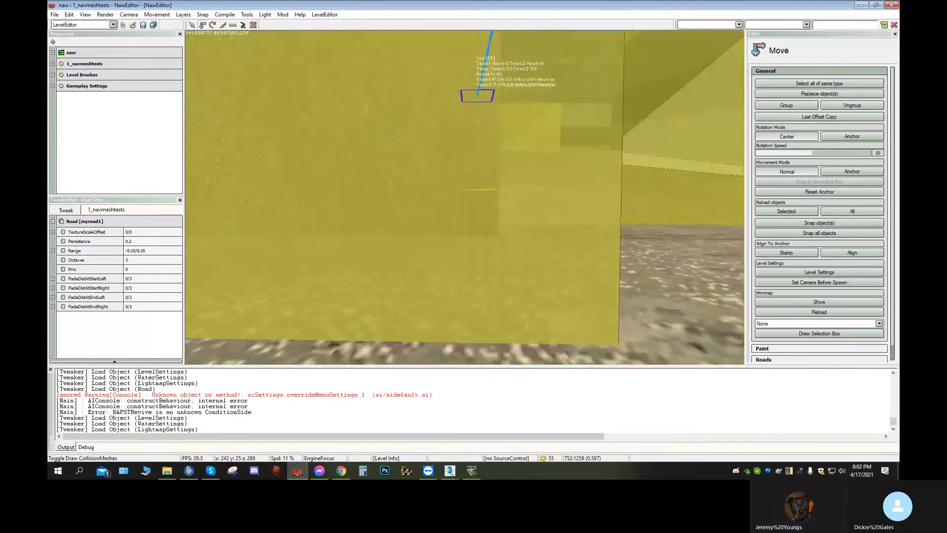
{"action": "key", "text": "s"}
- Compare the AI collision mesh with the visible floor edge and the navmesh below it around the railed lower walkway and stair foot
{"action": "key", "text": "d"}
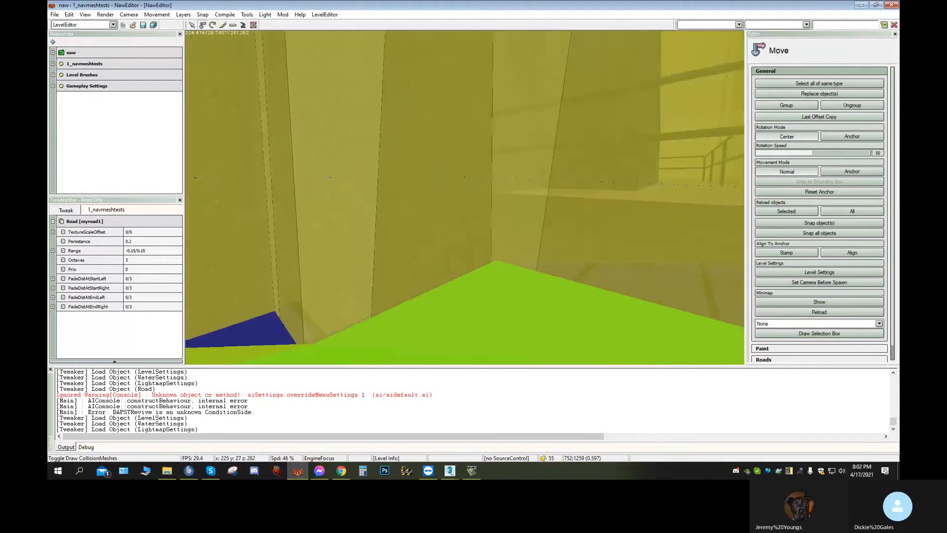
{"action": "key", "text": "w"}
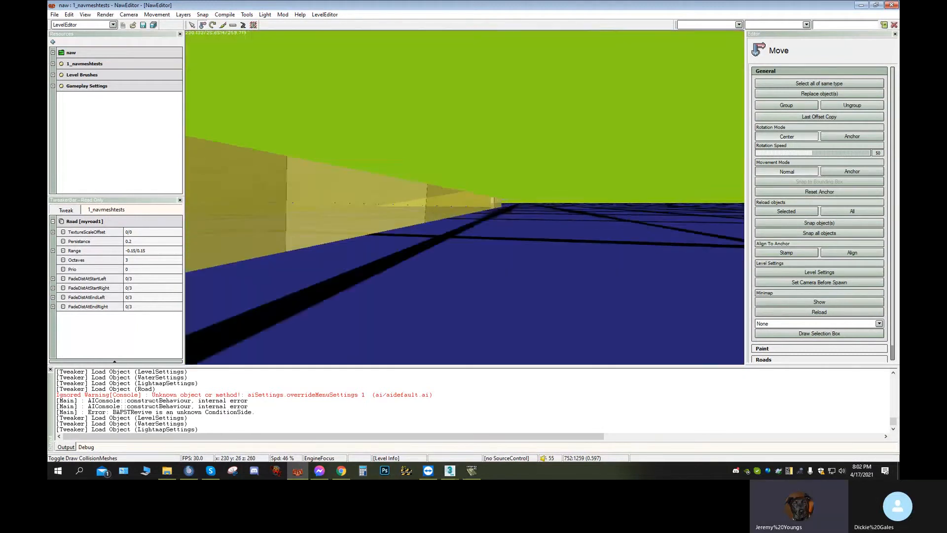
{"action": "key", "text": "w"}
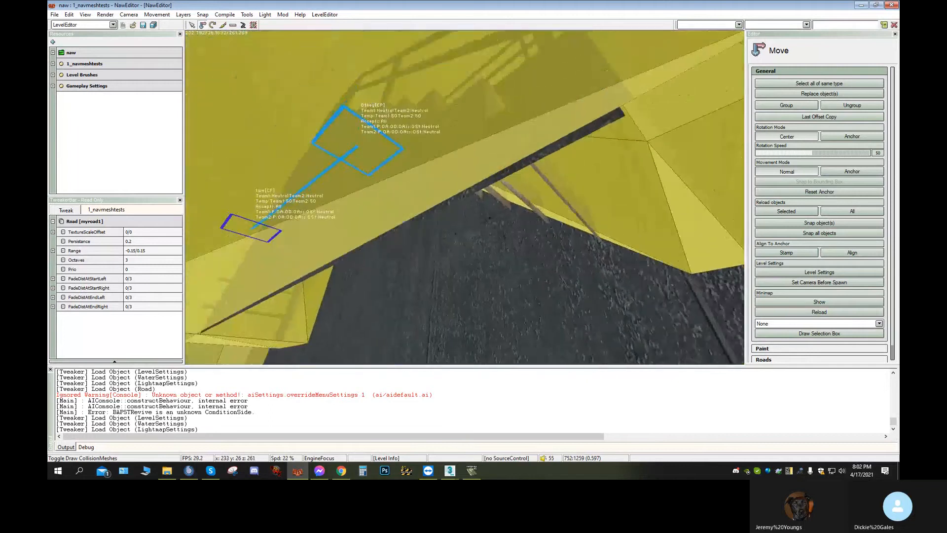
{"action": "key", "text": "w"}
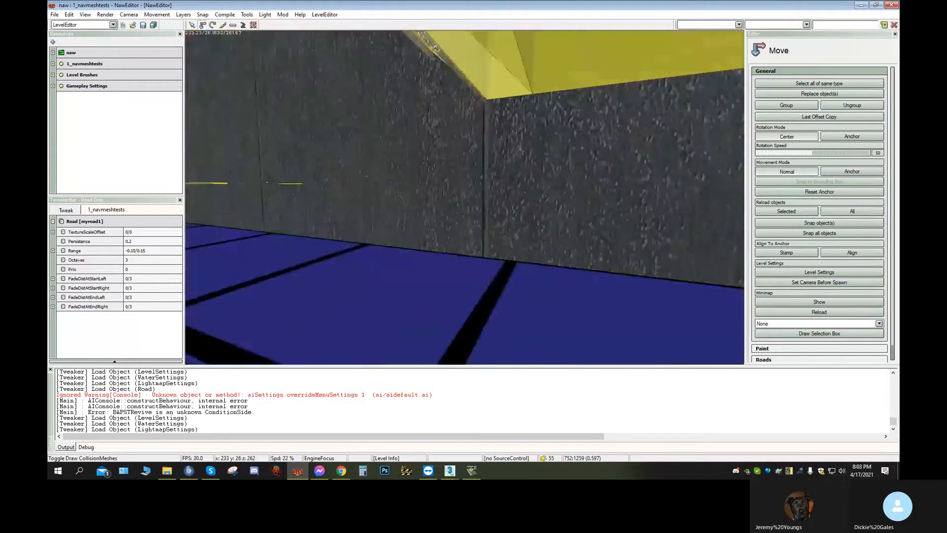
{"action": "key", "text": "w"}
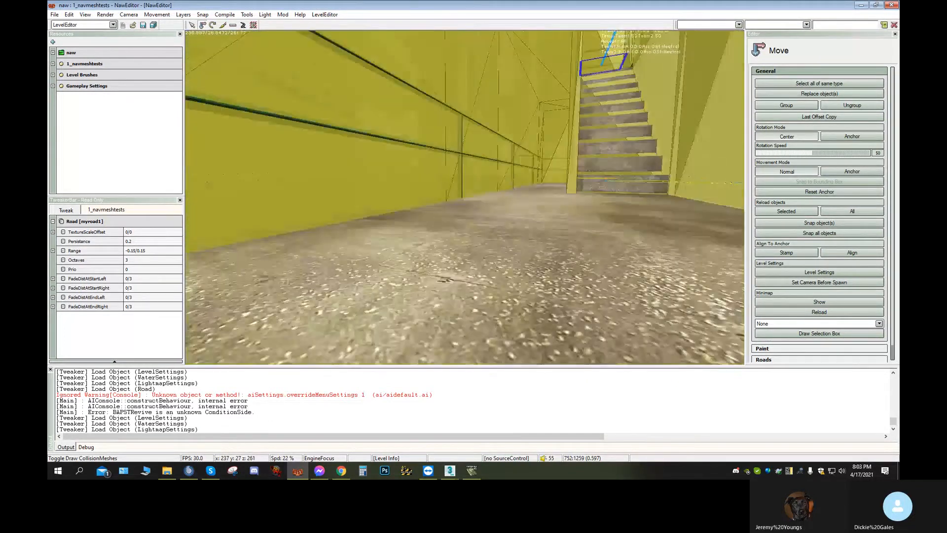
{"action": "key", "text": "w"}
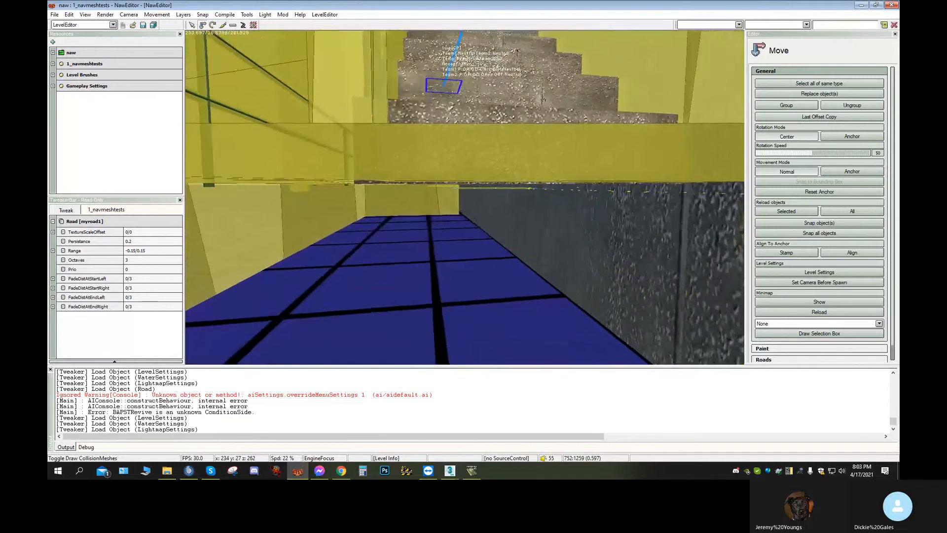
{"action": "scroll", "coordinate": [465, 198], "scroll_direction": "down", "scroll_amount": 5}
{"action": "key", "text": "s"}
{"action": "key", "text": "w"}
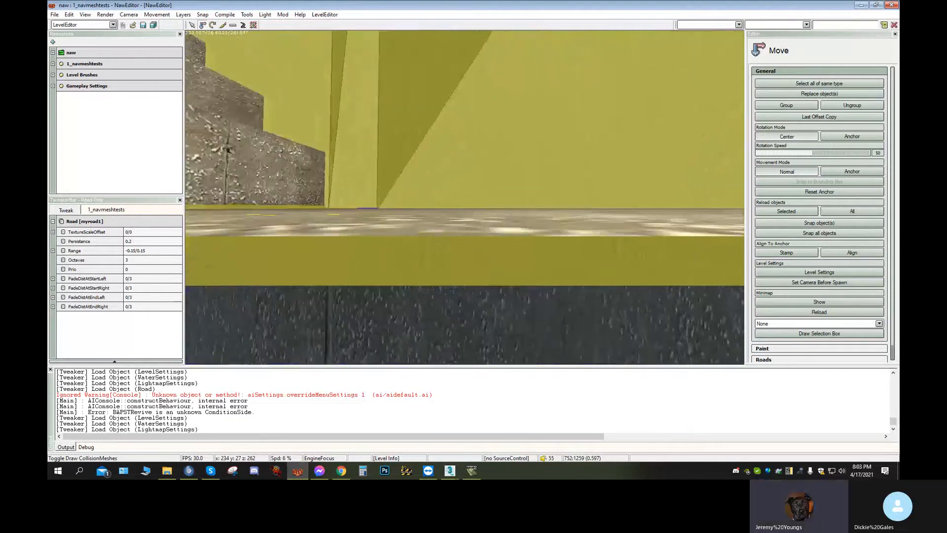
{"action": "key", "text": "d"}
{"action": "key", "text": "a"}
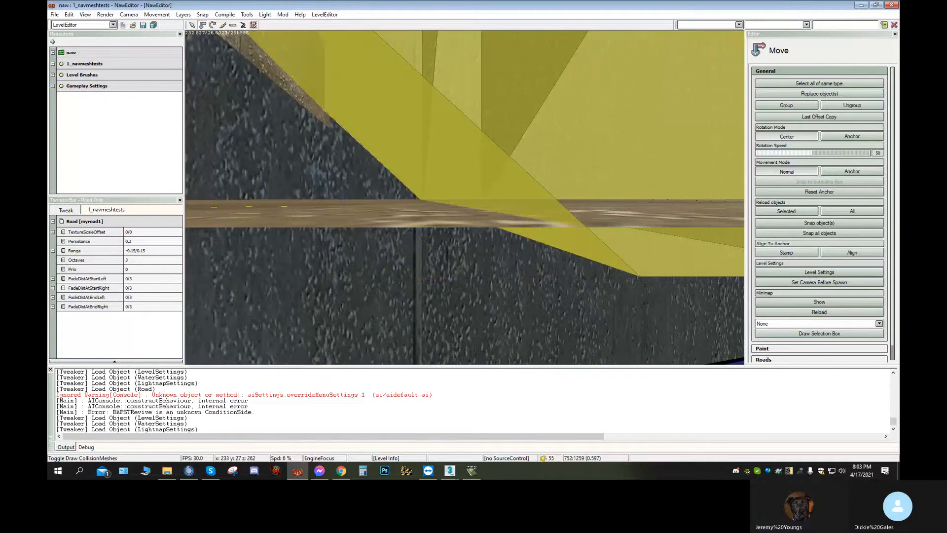
{"action": "scroll", "coordinate": [465, 197], "scroll_direction": "down", "scroll_amount": 1}
{"action": "key", "text": "s"}
{"action": "key", "text": "s"}
{"action": "scroll", "coordinate": [465, 197], "scroll_direction": "up", "scroll_amount": 5}
{"action": "key", "text": "a"}
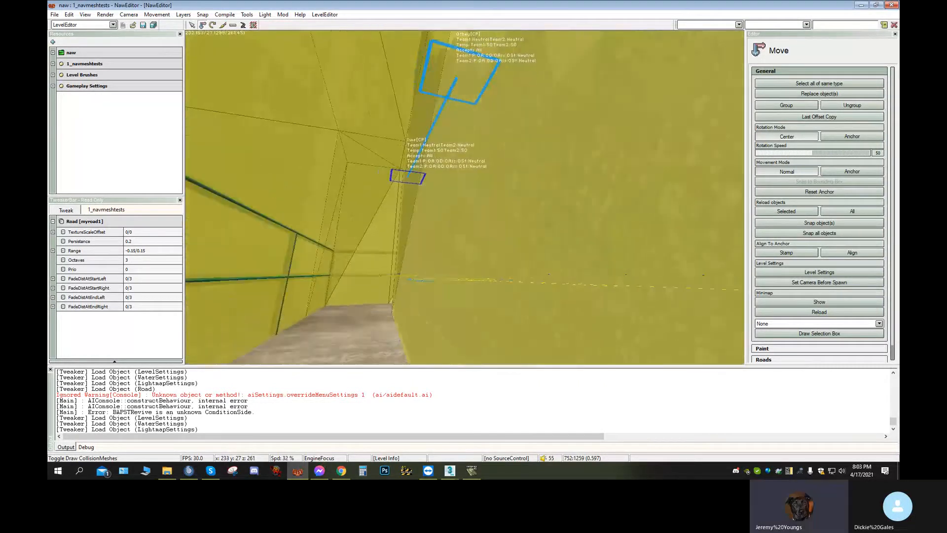
- Inspect the AI collision mesh around the building's upper decks, outer walls and roof, including from a distance
{"action": "key", "text": "w"}
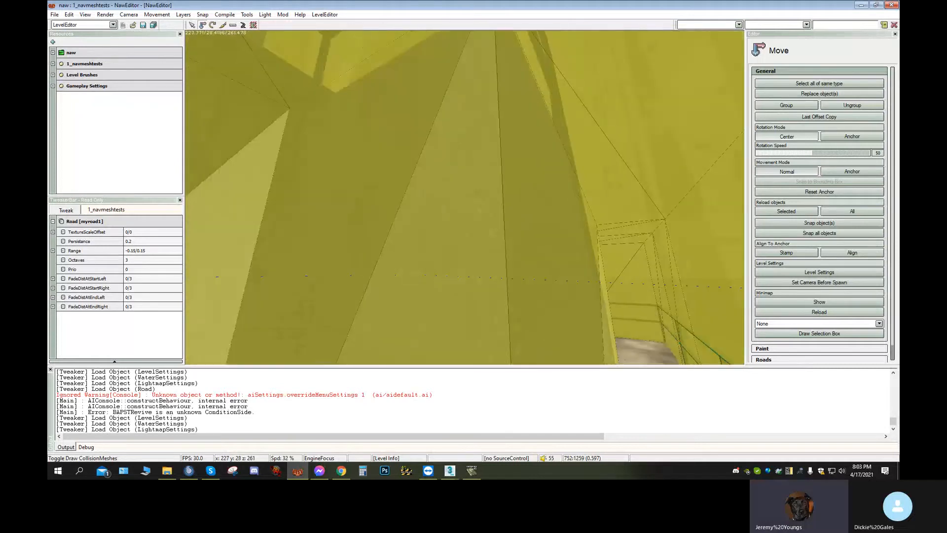
{"action": "key", "text": "s"}
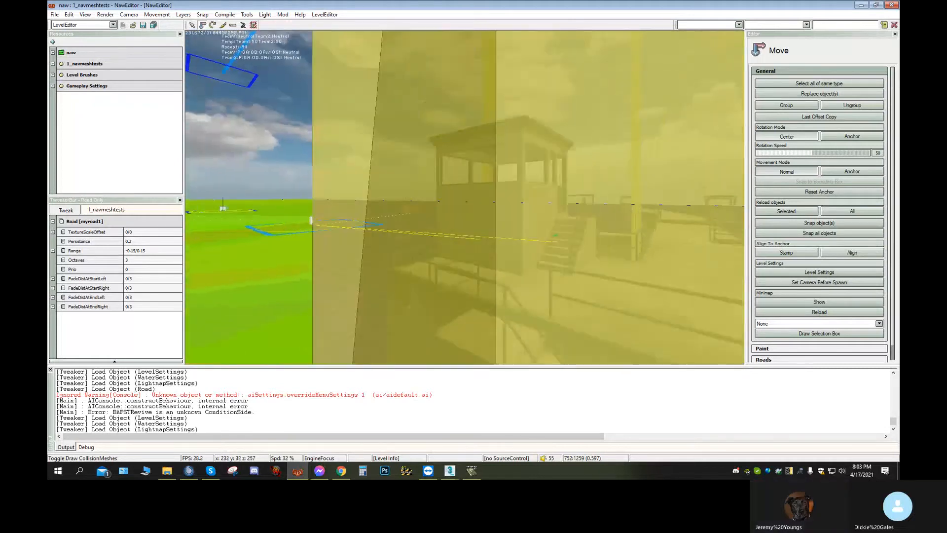
{"action": "key", "text": "w"}
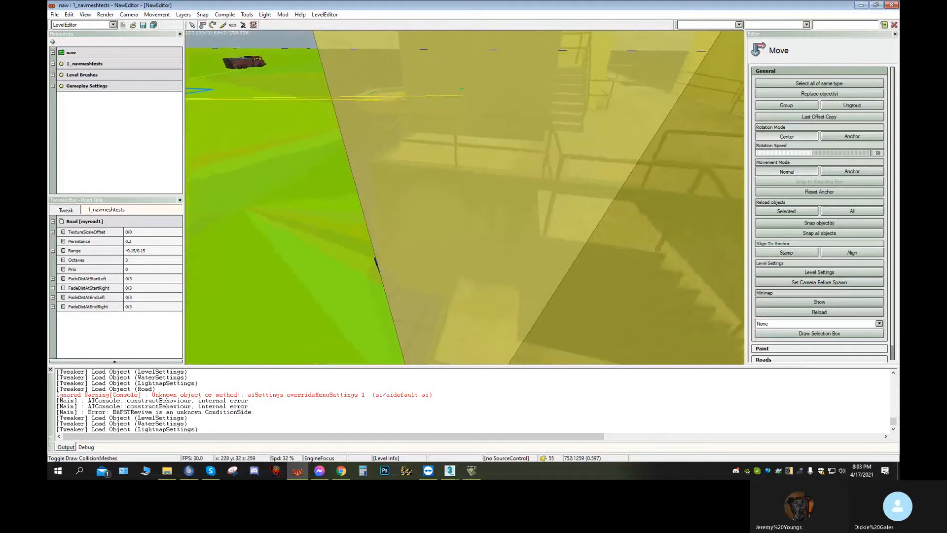
{"action": "key", "text": "w"}
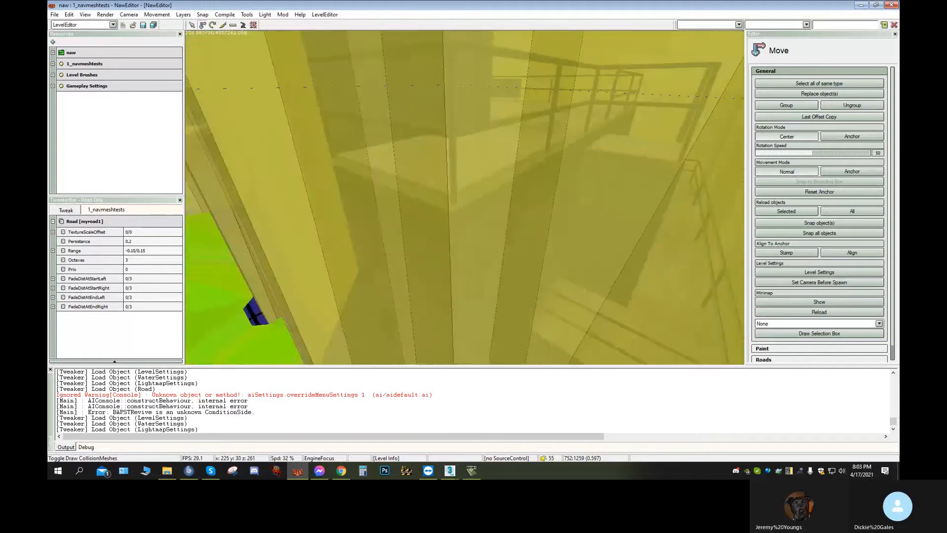
{"action": "key", "text": "s"}
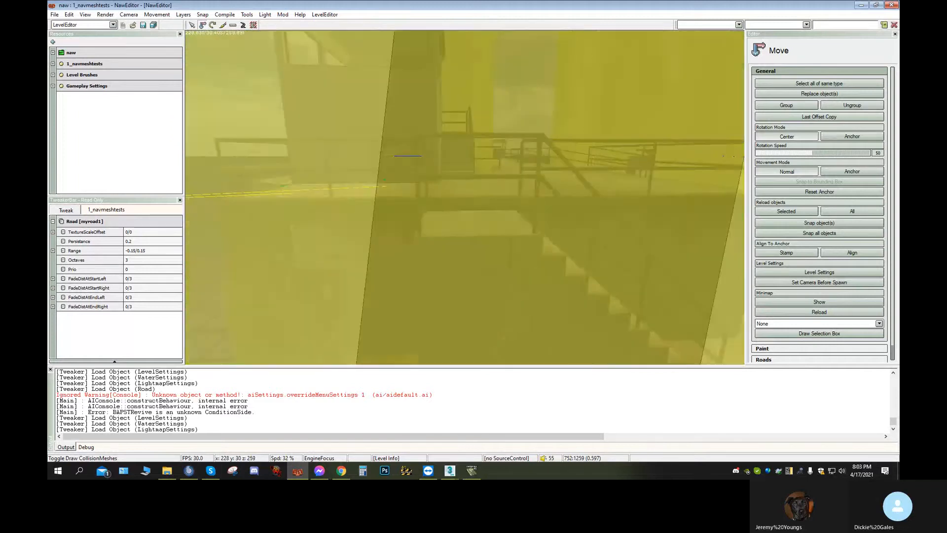
{"action": "key", "text": "w"}
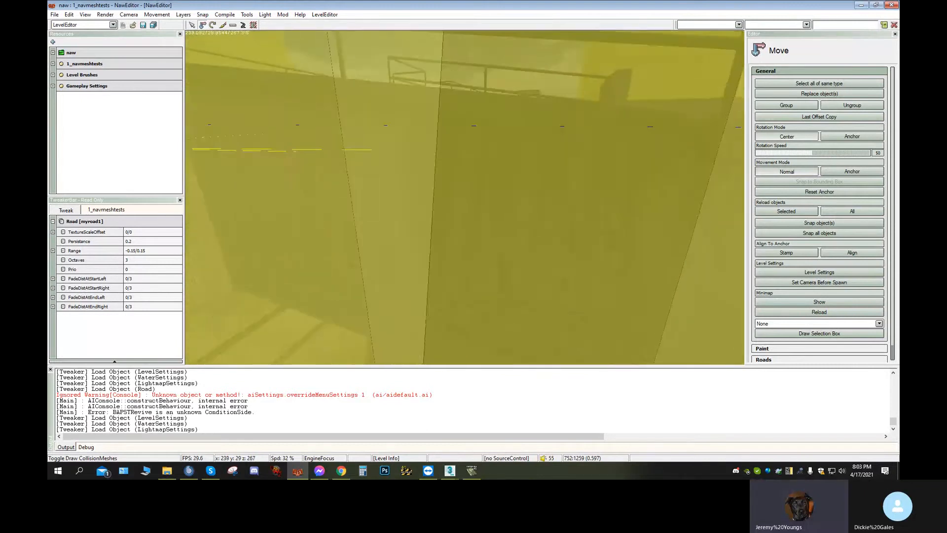
{"action": "key", "text": "s"}
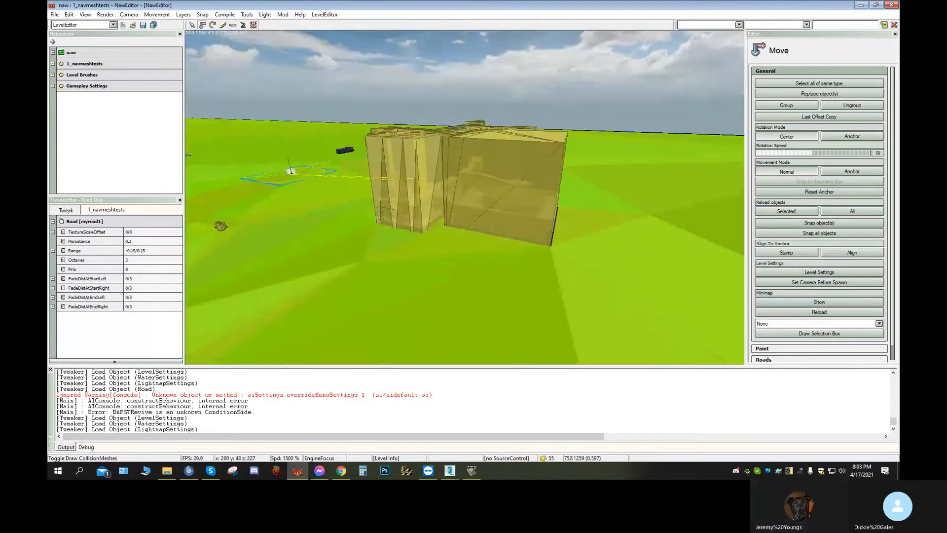
{"action": "key", "text": "w"}
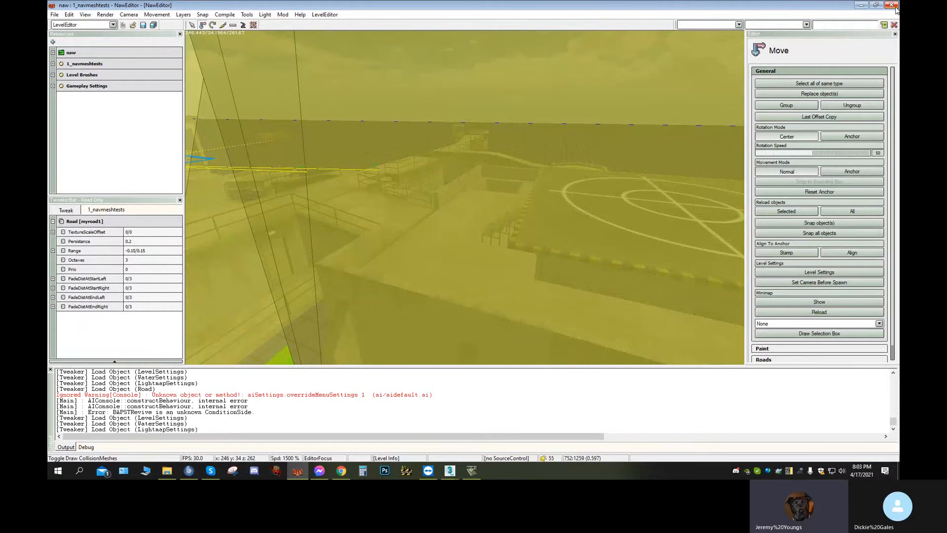
- Close the level editor and go up from the navmesh output folder to C:\NAW in File Explorer
{"action": "left_click", "coordinate": [893, 6]}
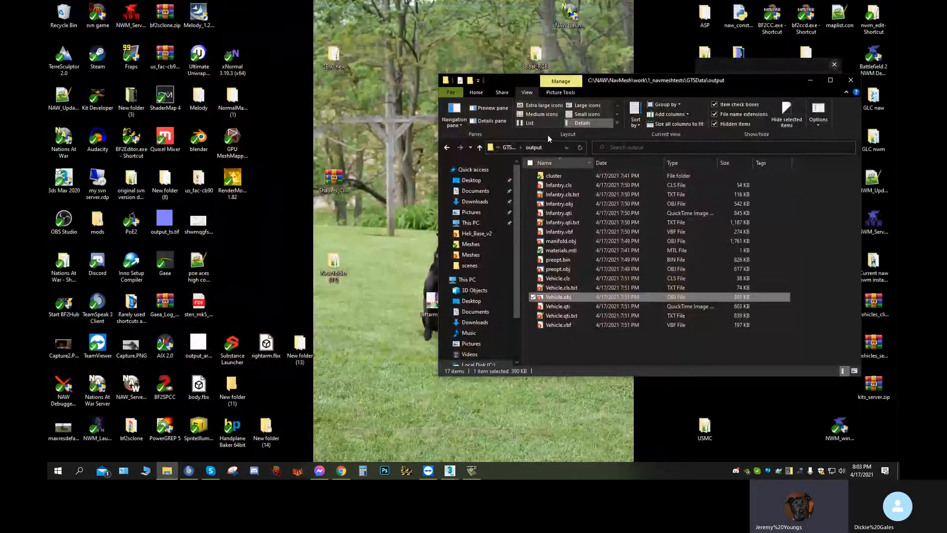
{"action": "left_click", "coordinate": [511, 152]}
{"action": "left_click", "coordinate": [511, 152]}
{"action": "left_click", "coordinate": [511, 153]}
{"action": "left_click", "coordinate": [511, 153]}
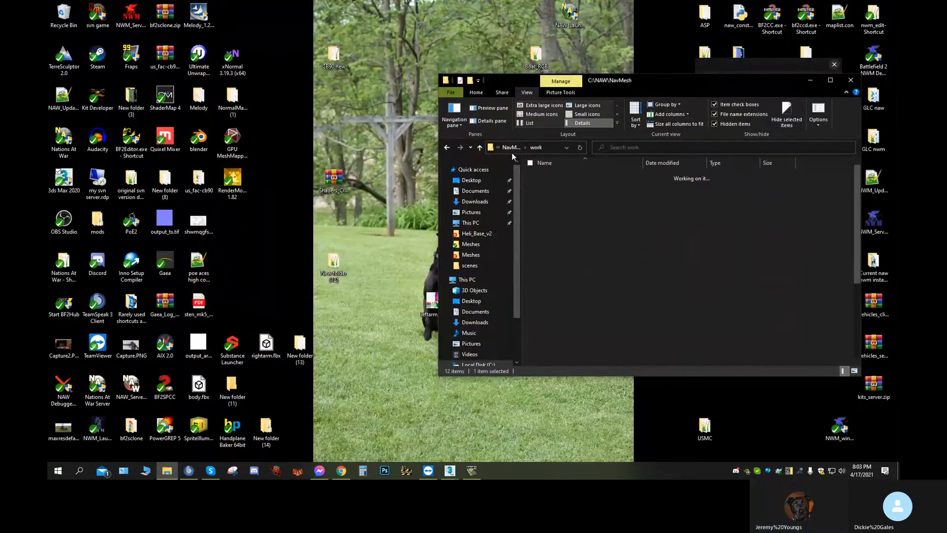
{"action": "left_click", "coordinate": [511, 152]}
- Open the 1_navmeshtests level folder under mods\naw\levels
{"action": "double_click", "coordinate": [558, 269]}
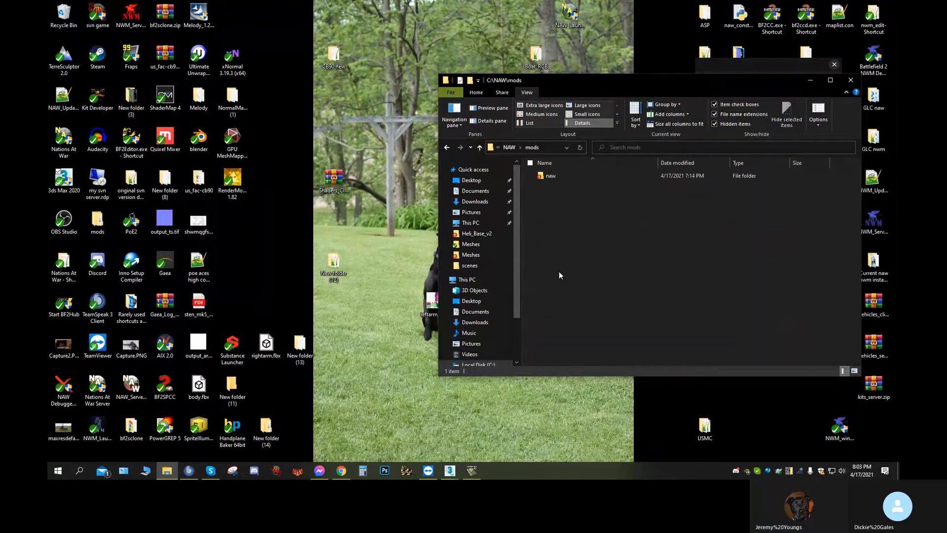
{"action": "double_click", "coordinate": [561, 177]}
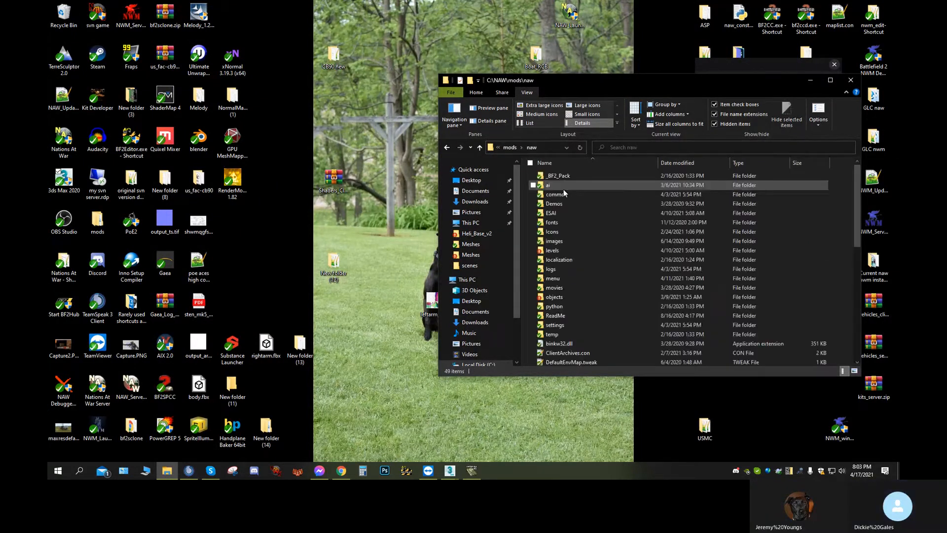
{"action": "double_click", "coordinate": [560, 250]}
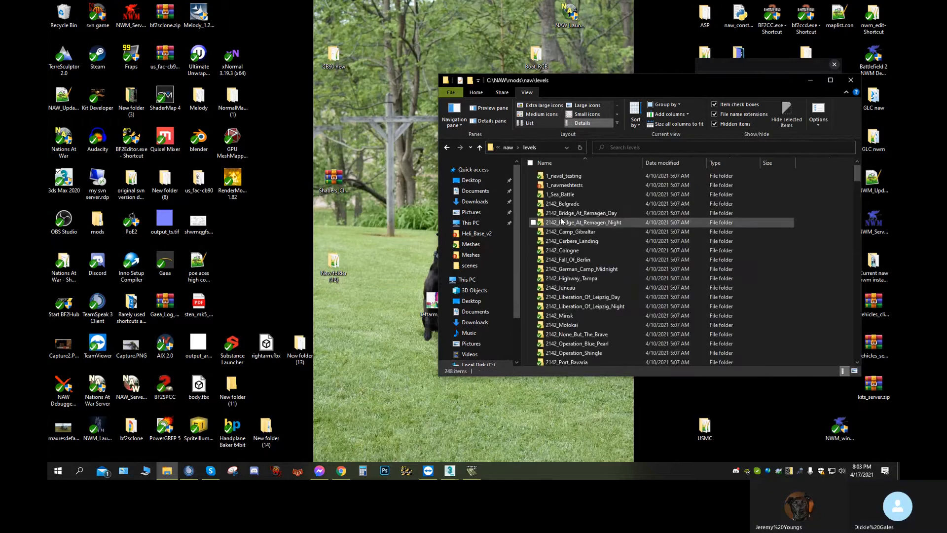
{"action": "double_click", "coordinate": [561, 186]}
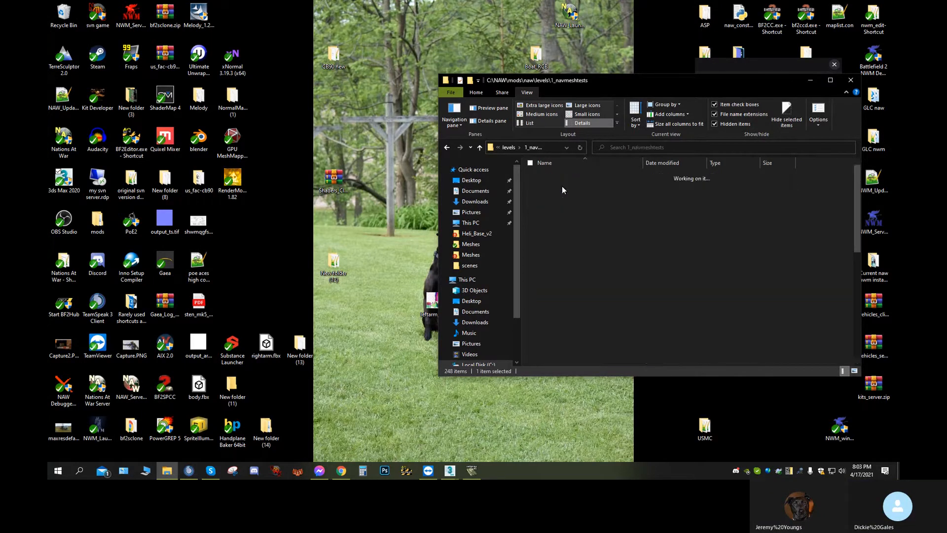
- Open AI.ai from the level's ai folder in Notepad++ and set the Infantry map's maxSlope to 42
{"action": "double_click", "coordinate": [560, 174]}
{"action": "double_click", "coordinate": [561, 178]}
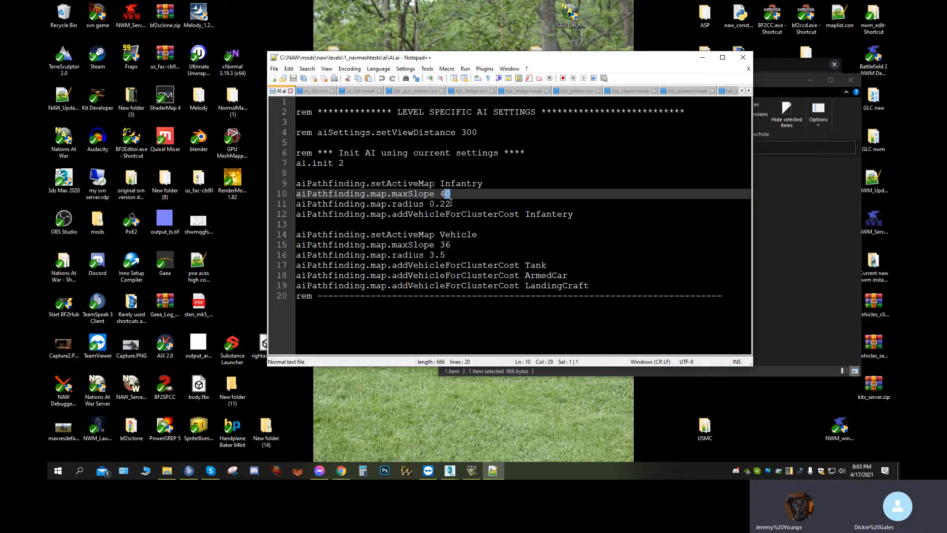
{"action": "type", "text": "2"}
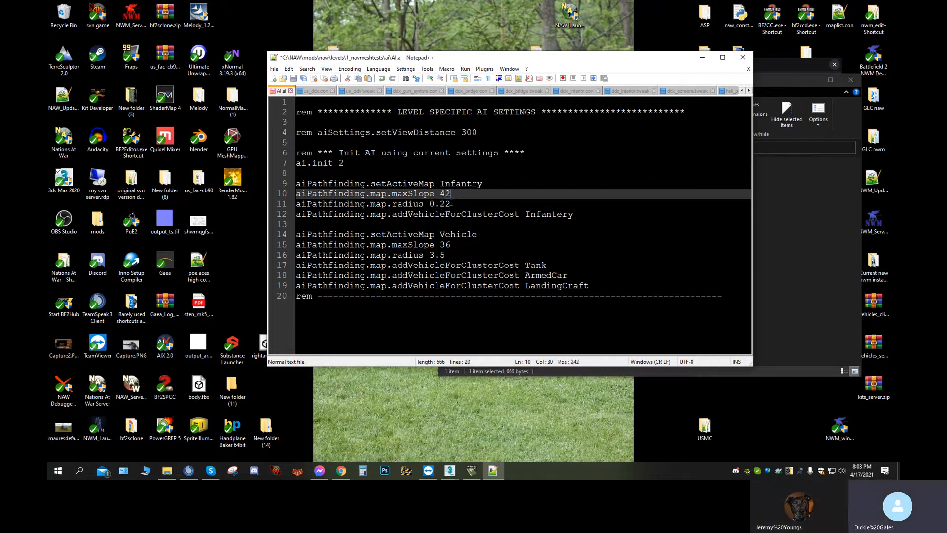
- Set the Infantry map's radius to 0.20 in AI.ai, save the file and close the text editor
{"action": "left_click_drag", "start_coordinate": [451, 203], "coordinate": [444, 204]}
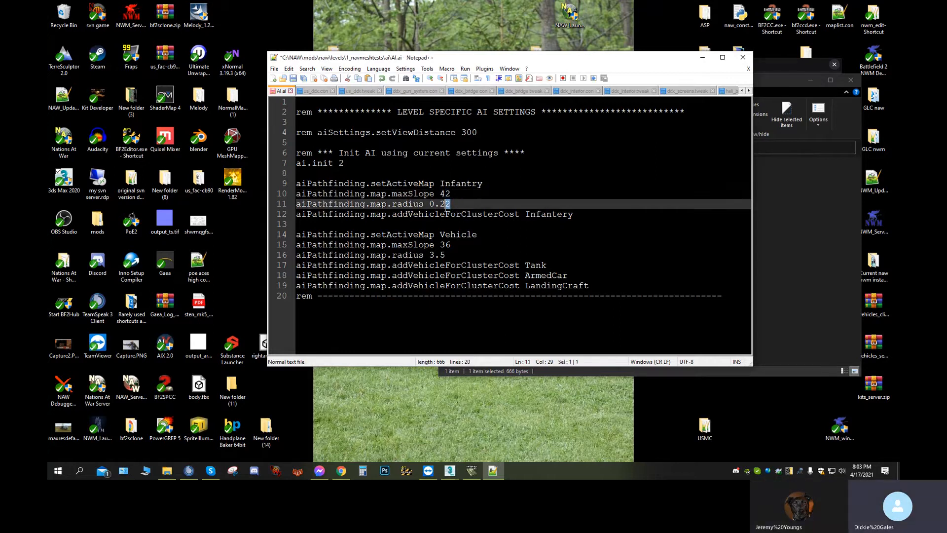
{"action": "type", "text": "0"}
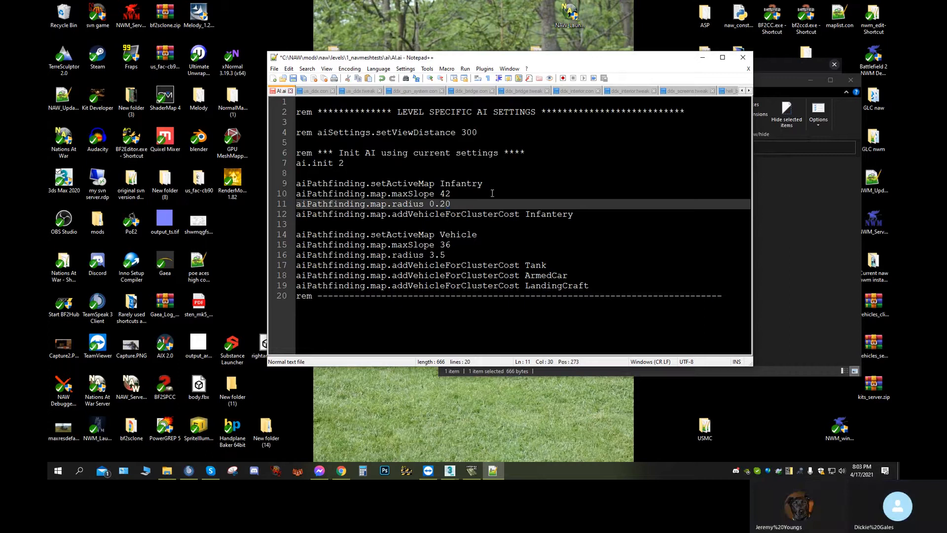
{"action": "left_click", "coordinate": [274, 69]}
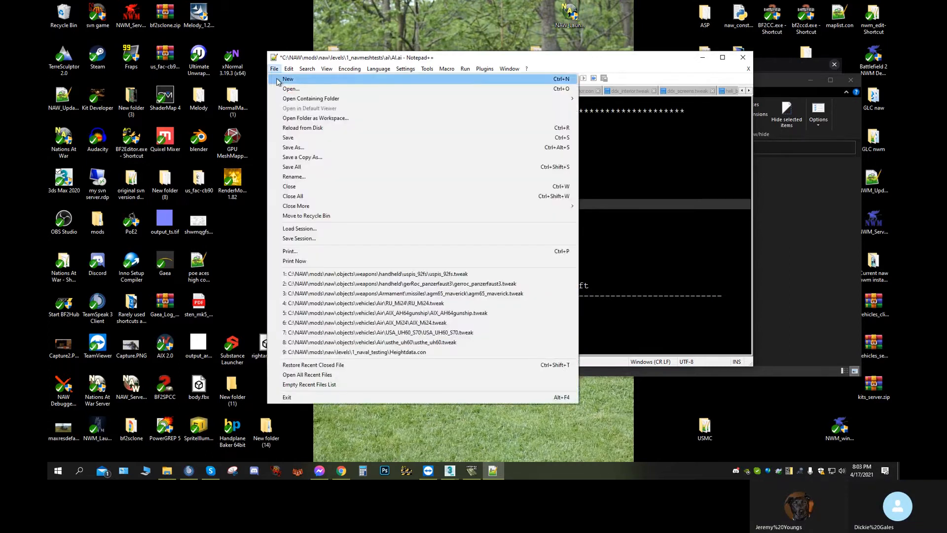
{"action": "left_click", "coordinate": [295, 138]}
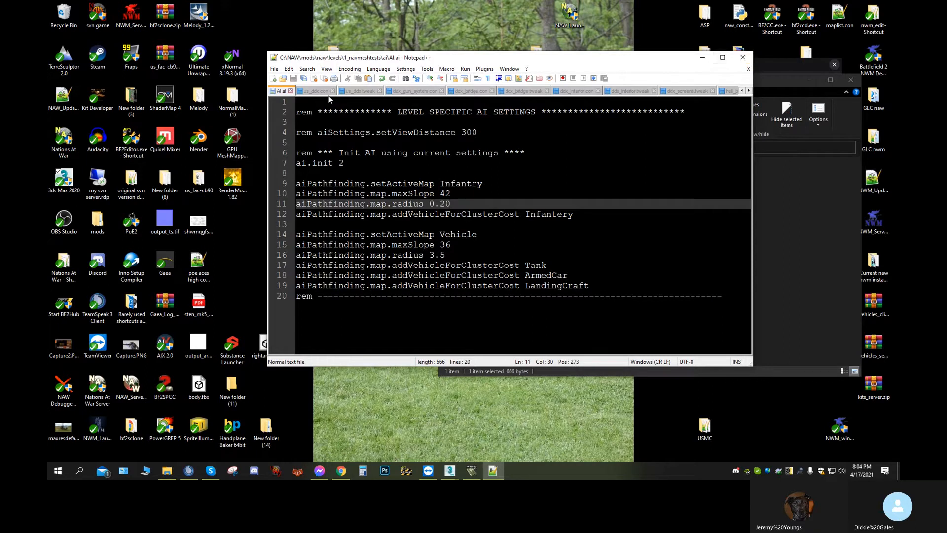
{"action": "left_click", "coordinate": [273, 69]}
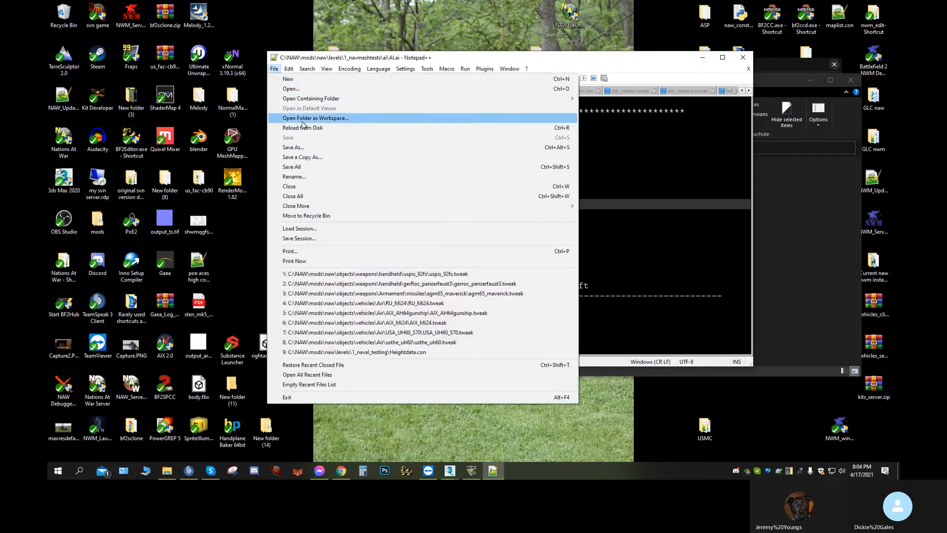
{"action": "left_click", "coordinate": [301, 147]}
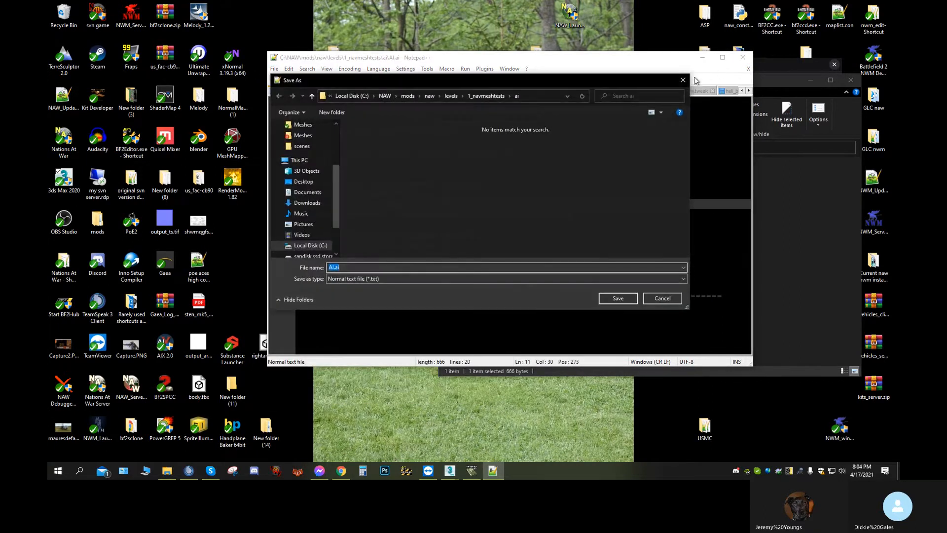
{"action": "left_click", "coordinate": [683, 80]}
{"action": "left_click", "coordinate": [743, 57]}
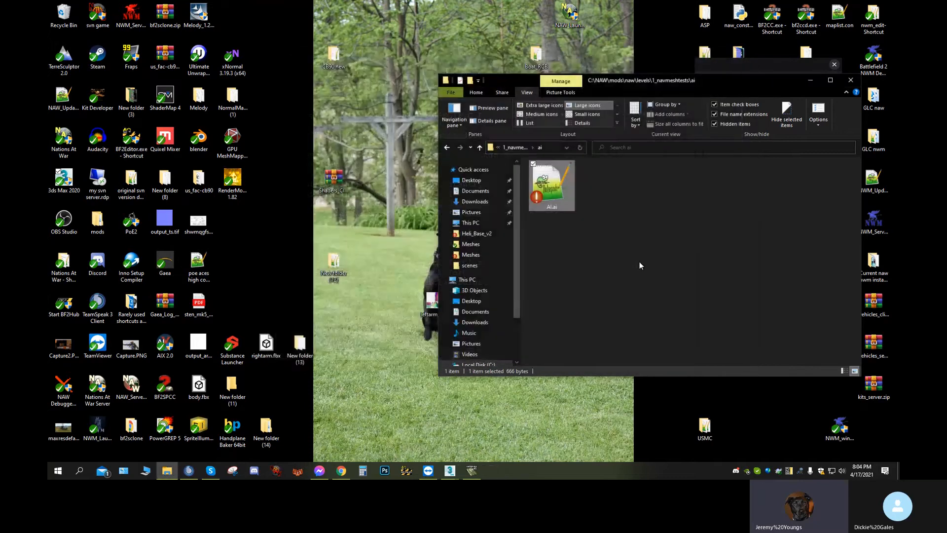
- Go up from the level's ai folder to C:\NAW and open its NavMesh folder
{"action": "left_click", "coordinate": [523, 146]}
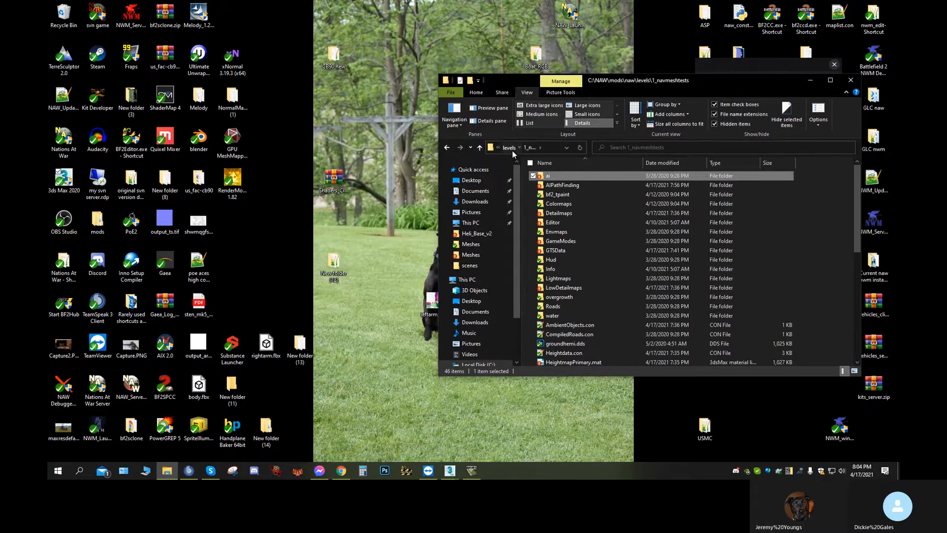
{"action": "left_click", "coordinate": [512, 150]}
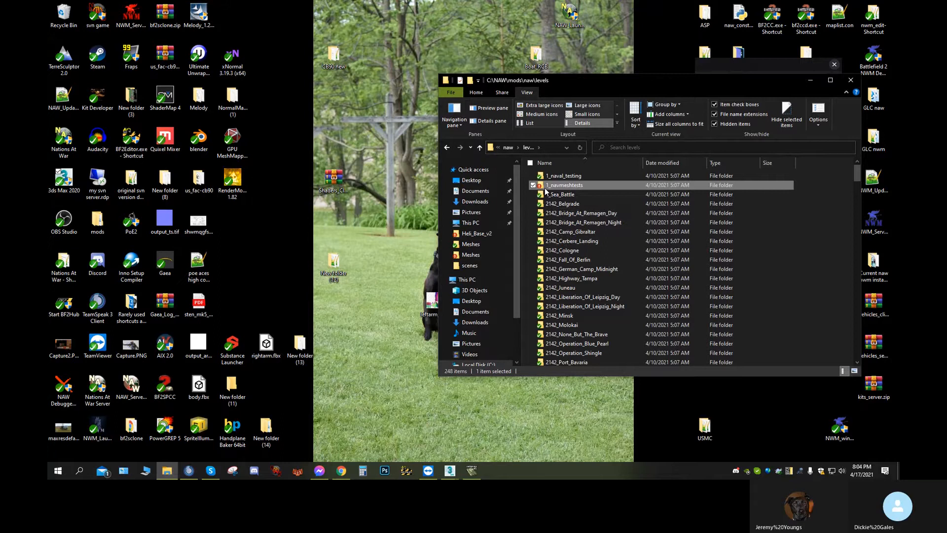
{"action": "left_click", "coordinate": [511, 150]}
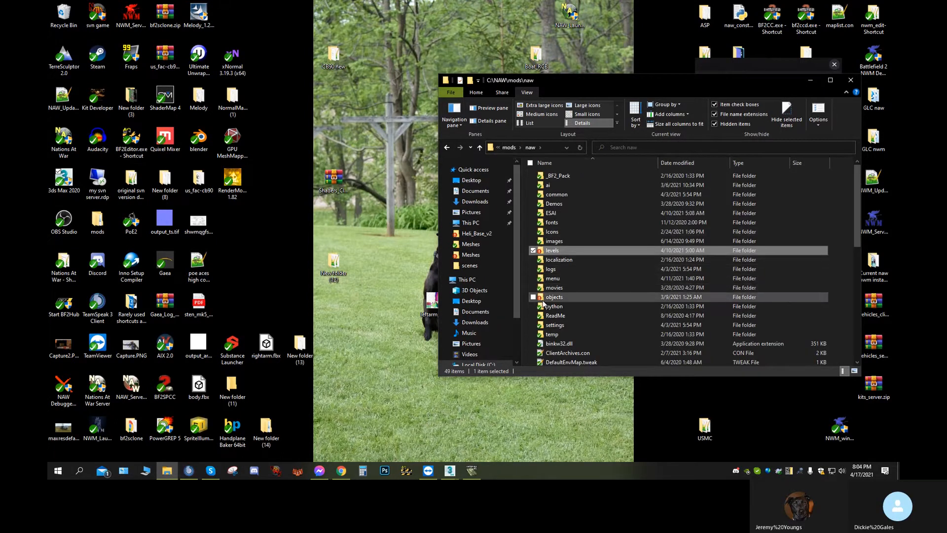
{"action": "left_click", "coordinate": [512, 149]}
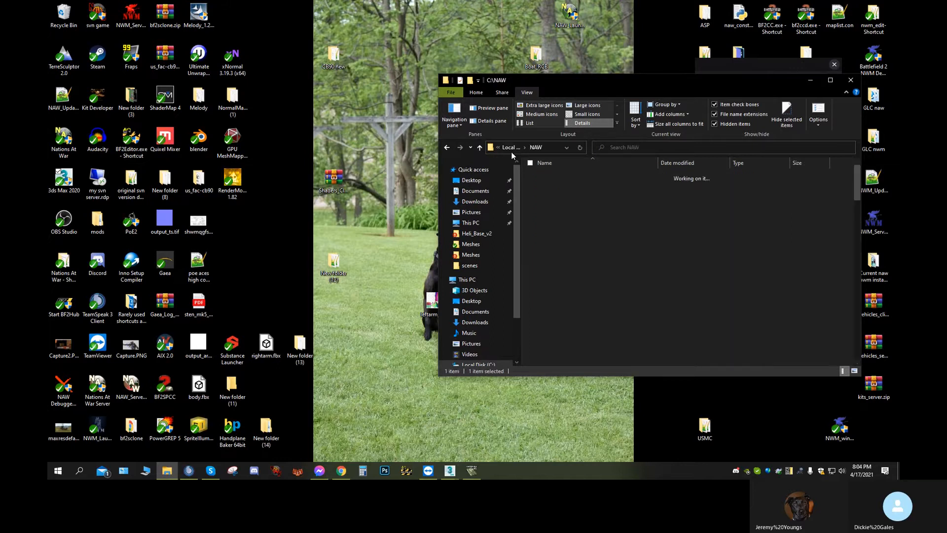
{"action": "left_click", "coordinate": [512, 152]}
{"action": "double_click", "coordinate": [558, 303]}
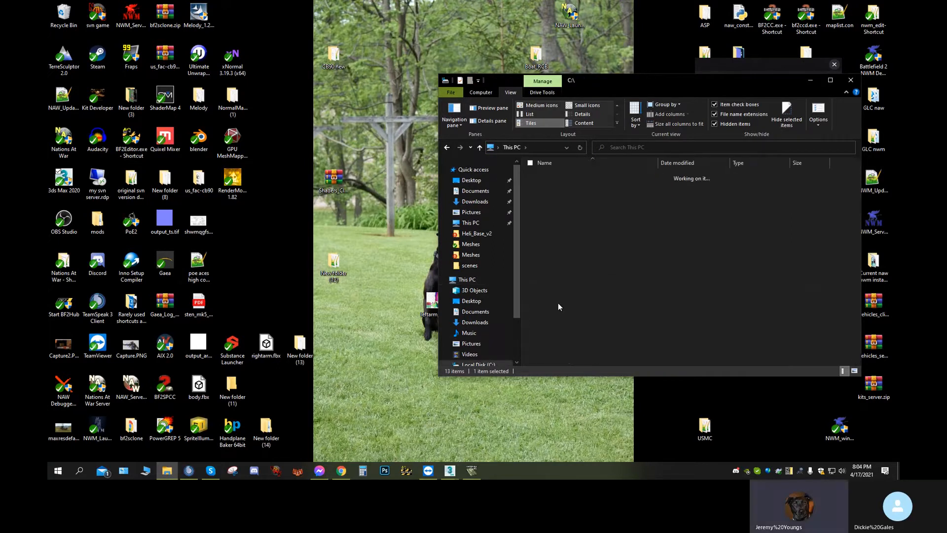
{"action": "double_click", "coordinate": [564, 232]}
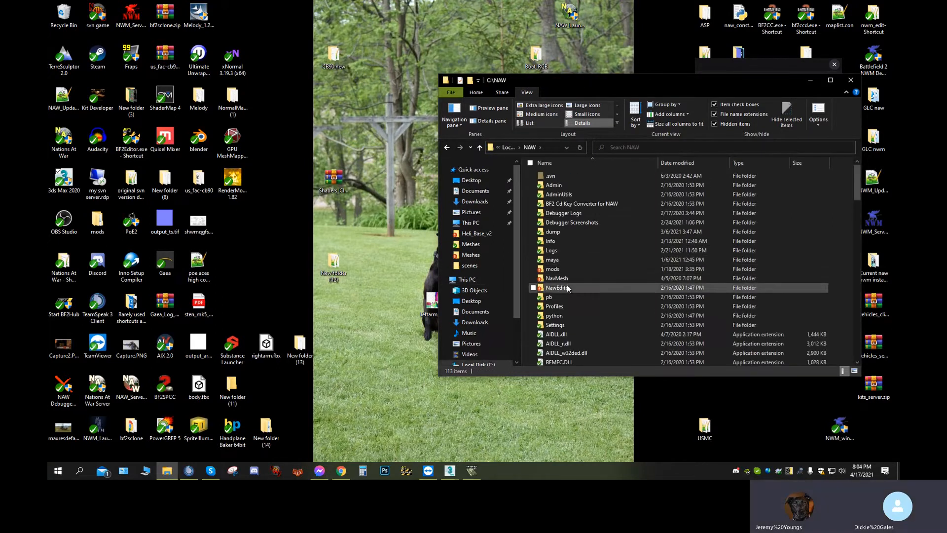
{"action": "double_click", "coordinate": [568, 279]}
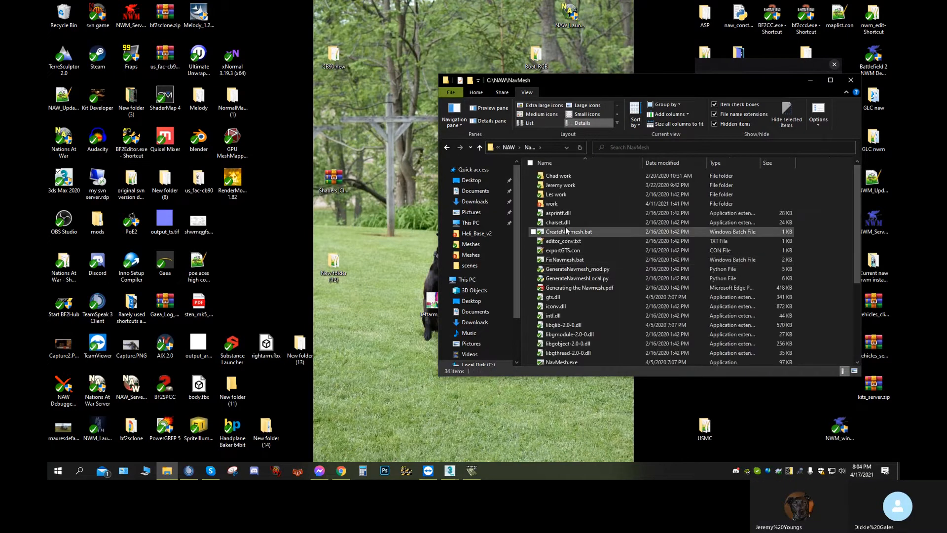
{"action": "double_click", "coordinate": [567, 231]}
{"action": "type", "text": "naw"}
{"action": "key", "text": "Return"}
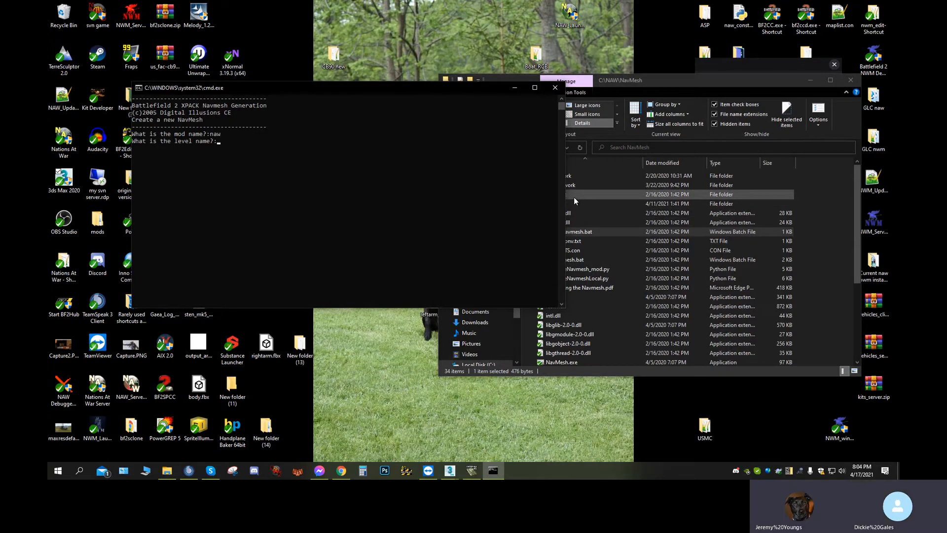
{"action": "key", "text": "Return"}
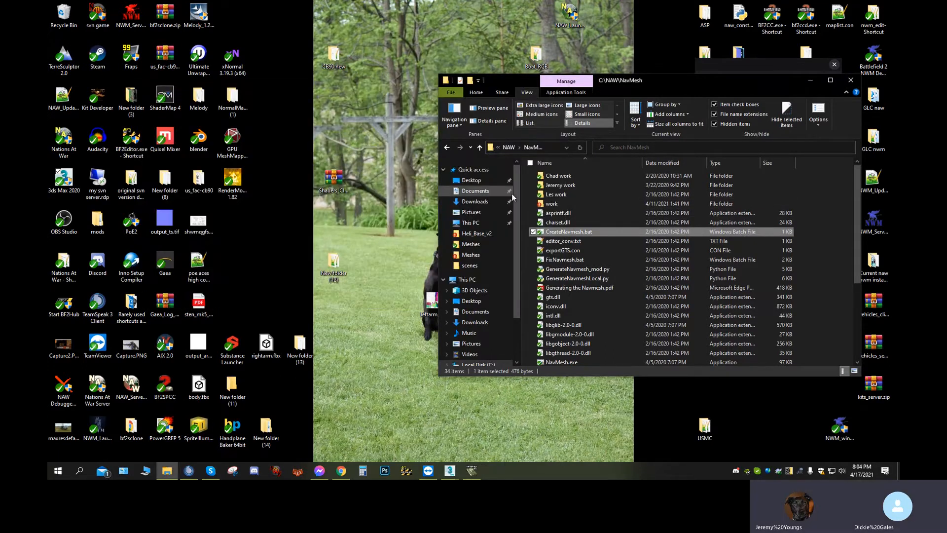
- Copy the name of the 1_navmeshtests folder inside the NavMesh work folder
{"action": "double_click", "coordinate": [540, 203]}
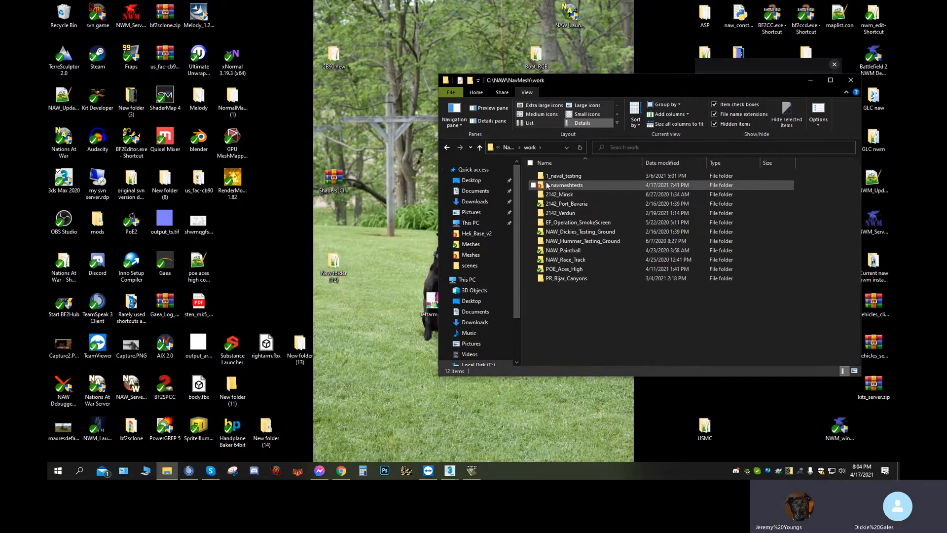
{"action": "right_click", "coordinate": [547, 185]}
{"action": "left_click", "coordinate": [577, 398]}
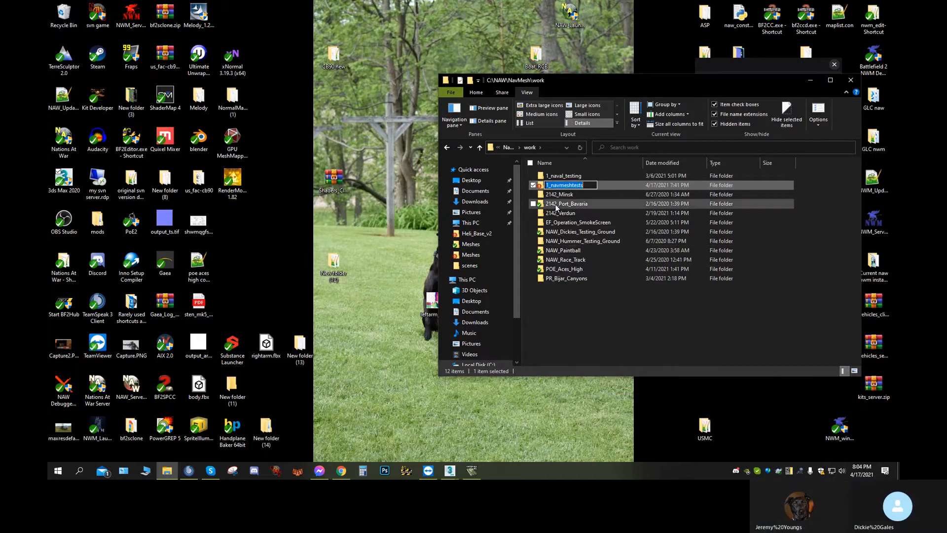
{"action": "right_click", "coordinate": [561, 188]}
{"action": "left_click", "coordinate": [572, 219]}
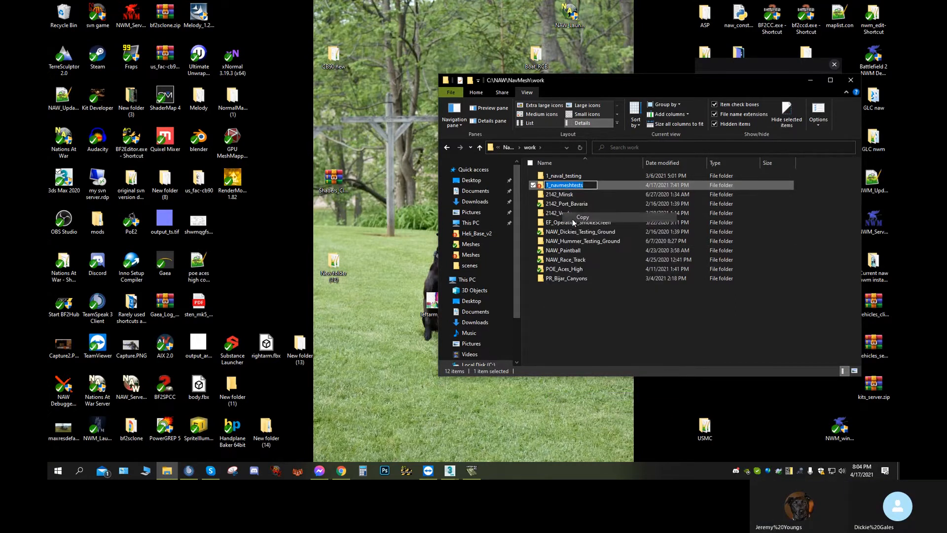
- Run CreateNavmesh.bat from the NavMesh folder for mod naw and level 1_navmeshtests
{"action": "left_click", "coordinate": [505, 147]}
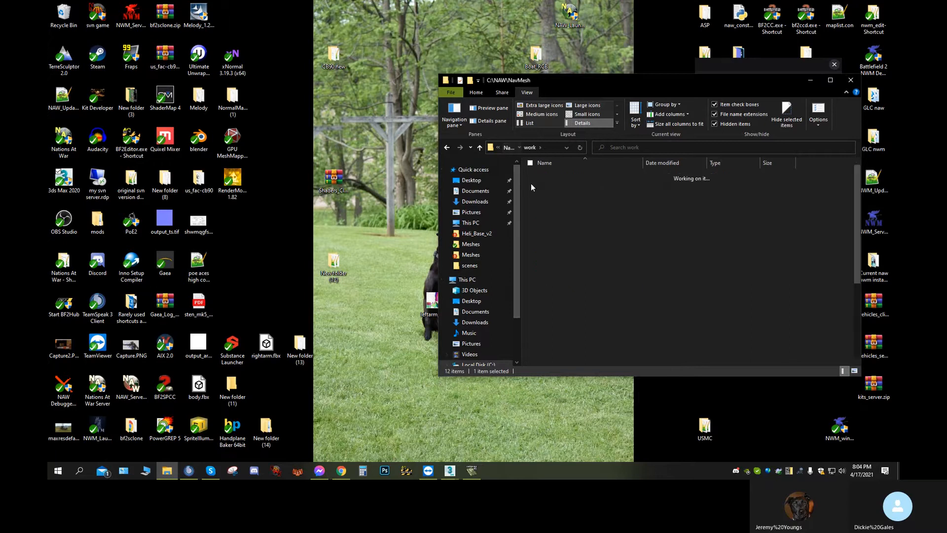
{"action": "left_click", "coordinate": [566, 232]}
{"action": "double_click", "coordinate": [566, 232]}
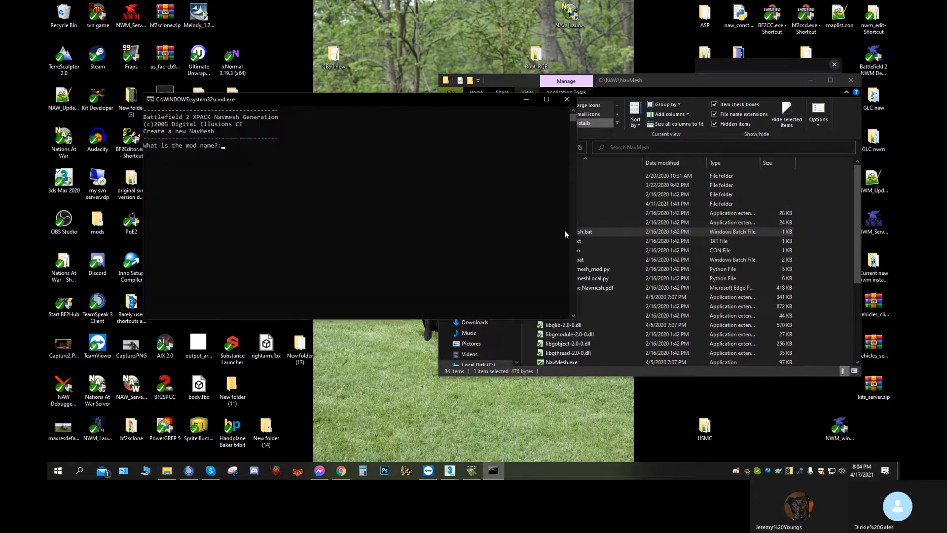
{"action": "type", "text": "naw"}
{"action": "key", "text": "Return"}
{"action": "type", "text": "1_navmeshtests"}
{"action": "key", "text": "Return"}
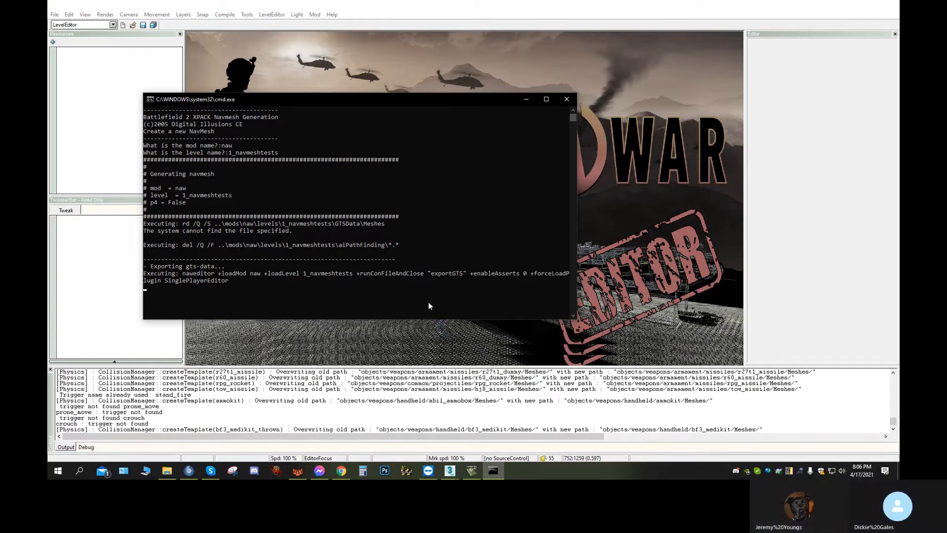
- Switch to Discord and read the latest messages in the Nations at War main-chat and naw-chat channels
{"action": "left_click", "coordinate": [735, 472]}
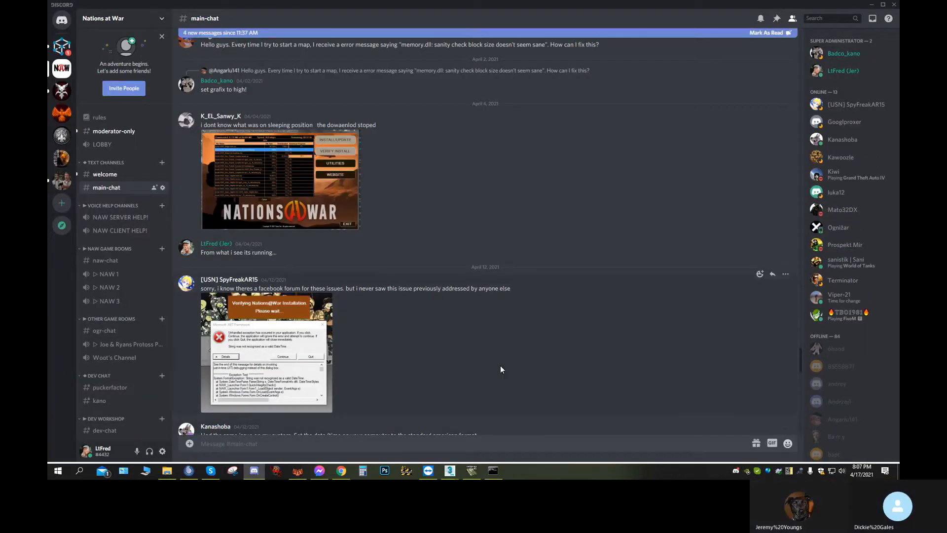
{"action": "scroll", "coordinate": [417, 356], "scroll_direction": "down", "scroll_amount": 10}
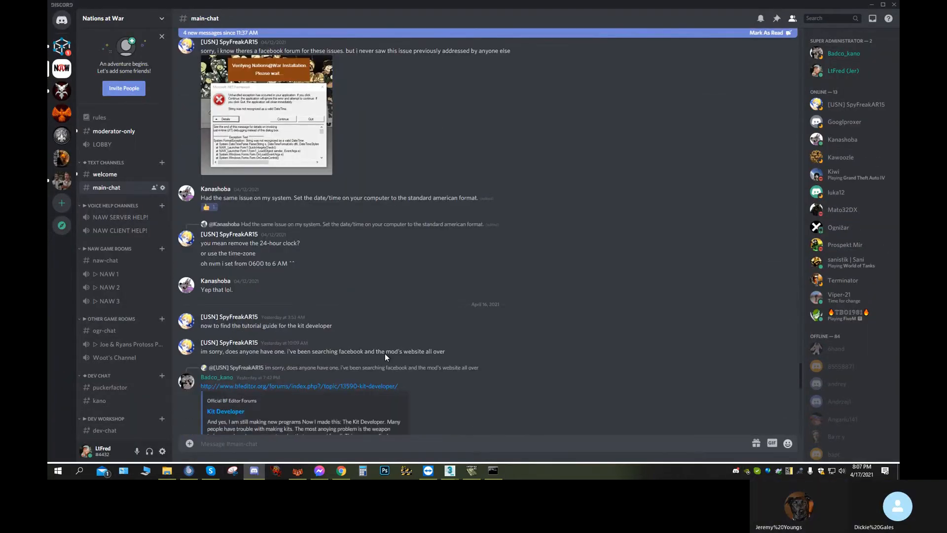
{"action": "scroll", "coordinate": [378, 354], "scroll_direction": "down", "scroll_amount": 8}
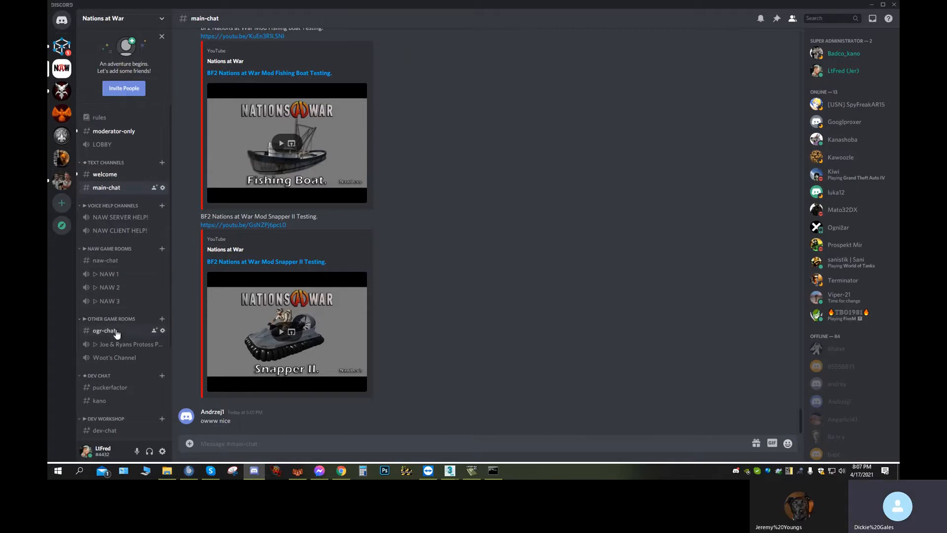
{"action": "left_click", "coordinate": [111, 262]}
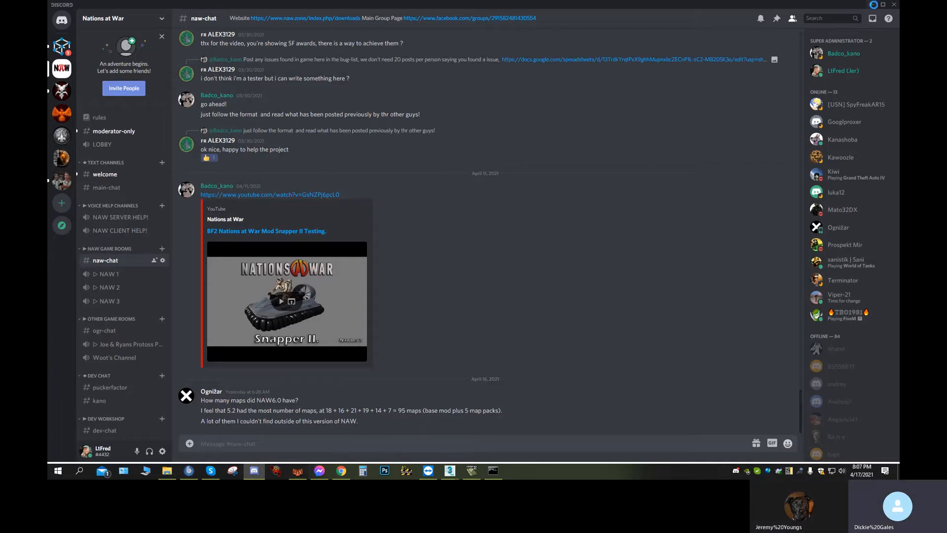
{"action": "left_click", "coordinate": [872, 5]}
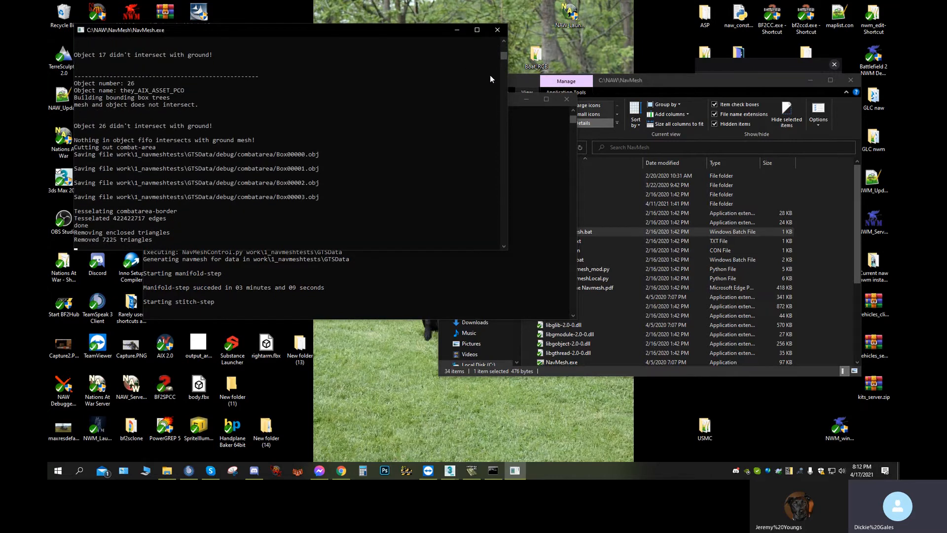
{"action": "left_click_drag", "start_coordinate": [505, 53], "coordinate": [504, 37]}
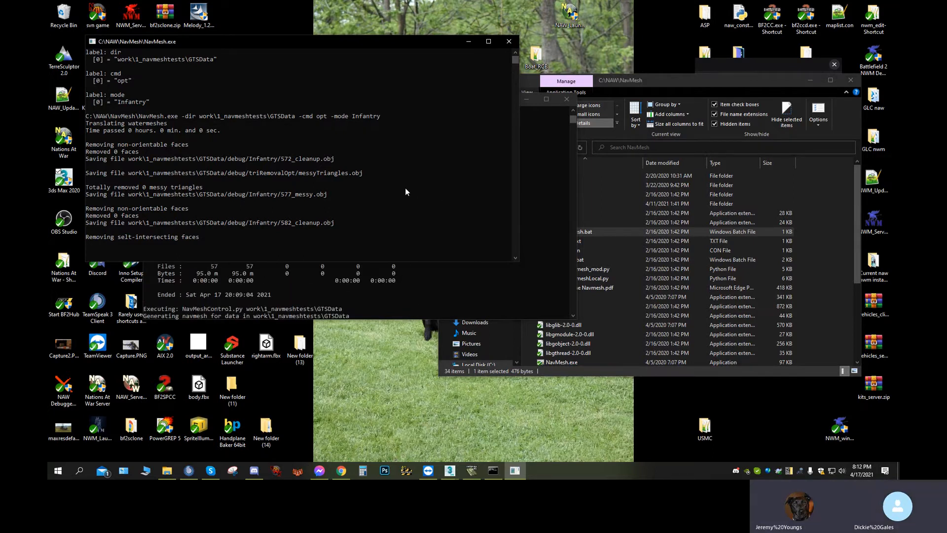
{"action": "scroll", "coordinate": [402, 185], "scroll_direction": "down", "scroll_amount": 8}
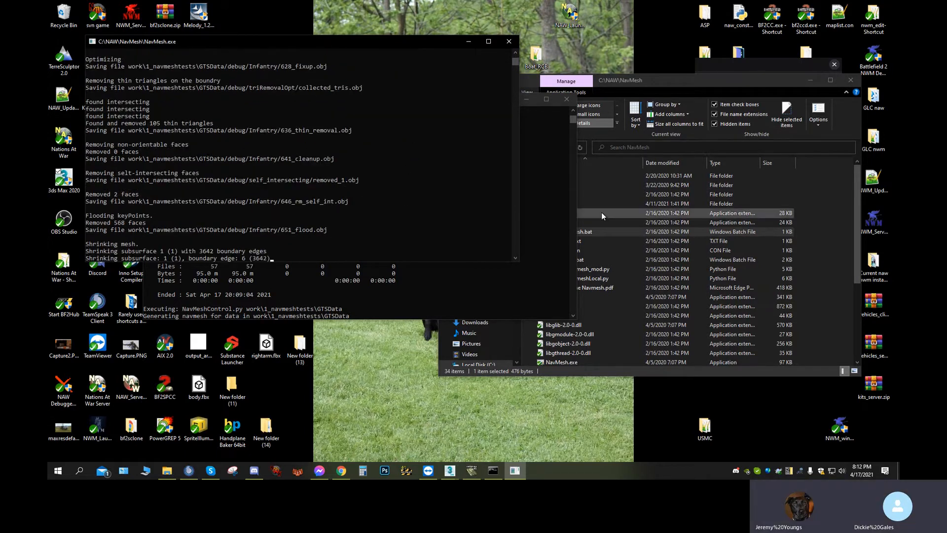
- Open the level's navmesh output folder at work\1_navmeshtests\GTSData\output in File Explorer
{"action": "left_click", "coordinate": [741, 266]}
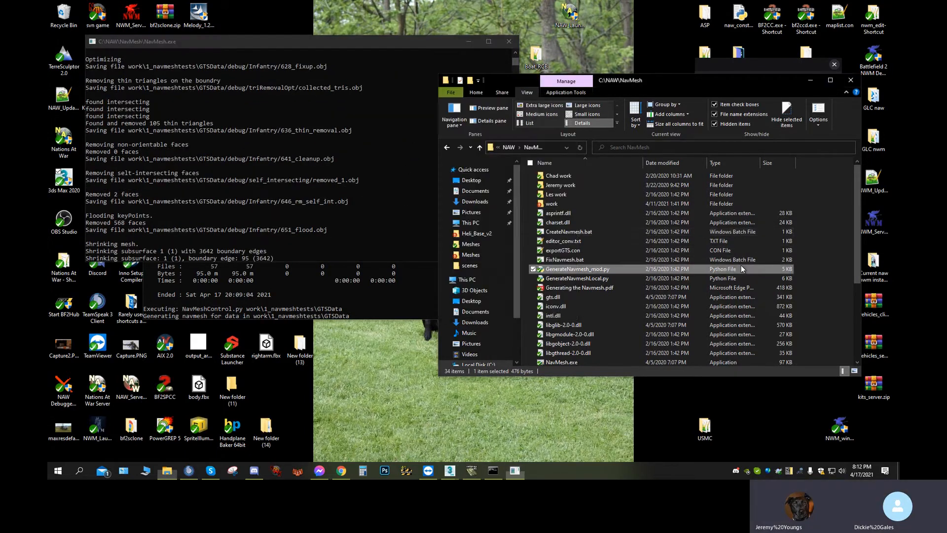
{"action": "double_click", "coordinate": [637, 203]}
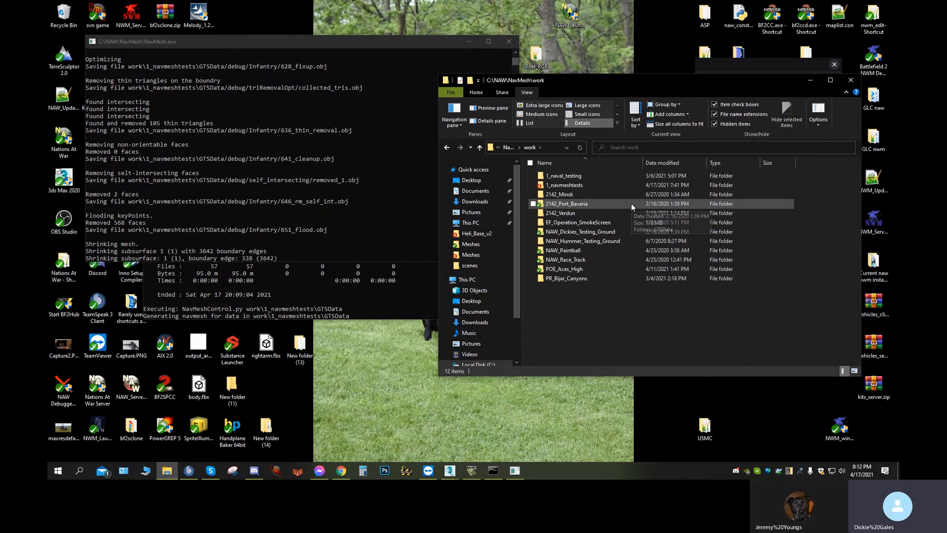
{"action": "double_click", "coordinate": [611, 186]}
{"action": "double_click", "coordinate": [614, 177]}
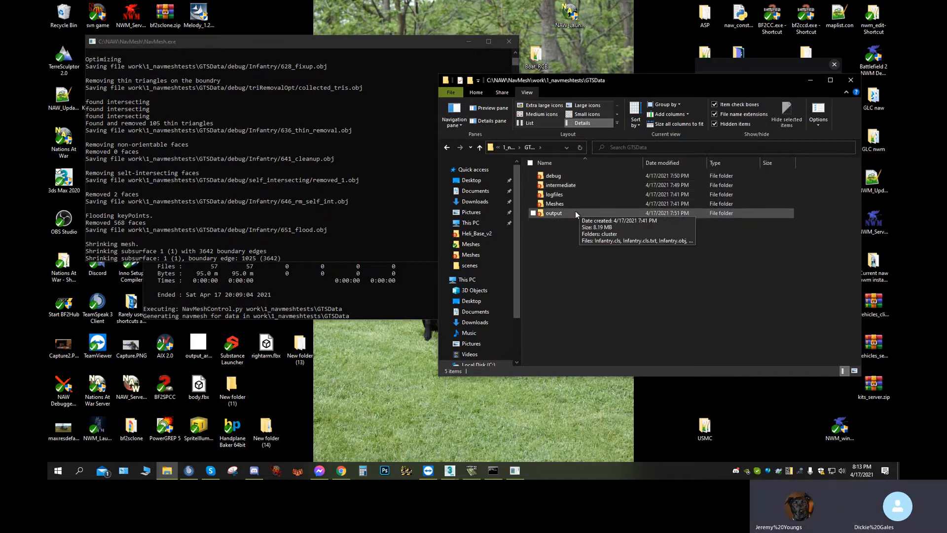
{"action": "double_click", "coordinate": [575, 212]}
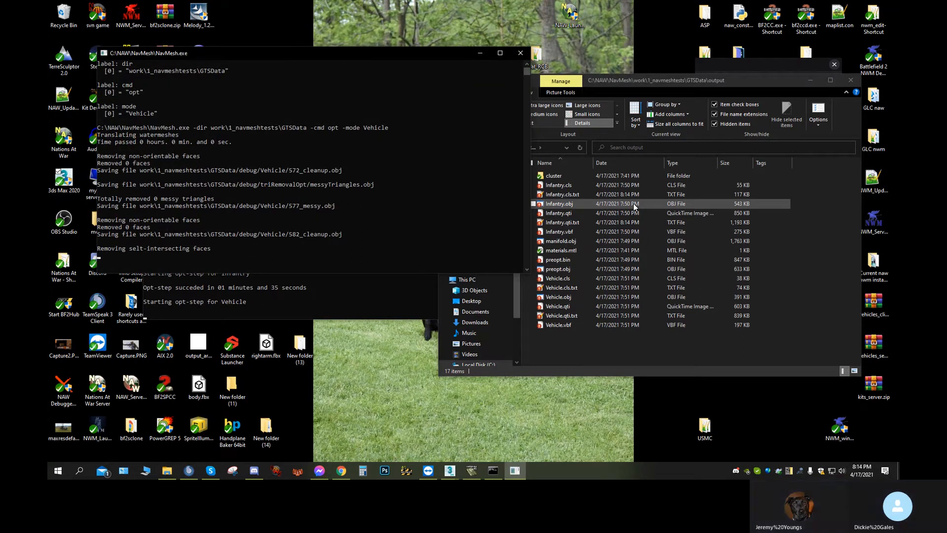
- Import Infantry.obj from the navmesh output folder into 3ds Max with the existing OBJ import options
{"action": "double_click", "coordinate": [633, 204]}
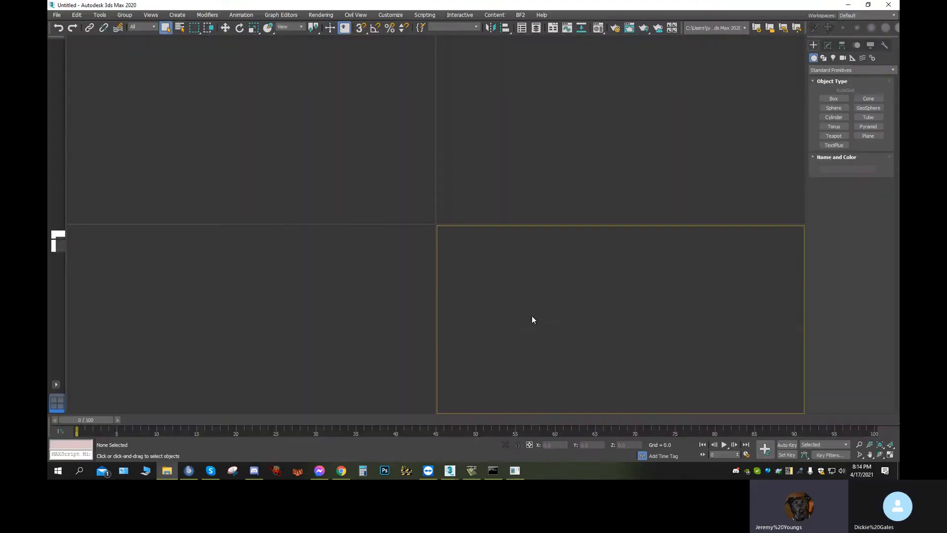
{"action": "left_click", "coordinate": [534, 321]}
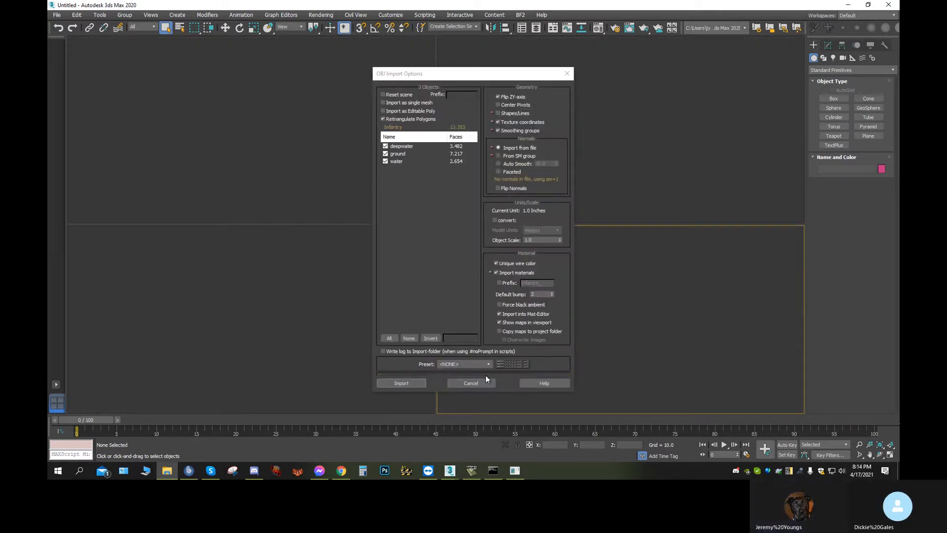
{"action": "left_click", "coordinate": [388, 385]}
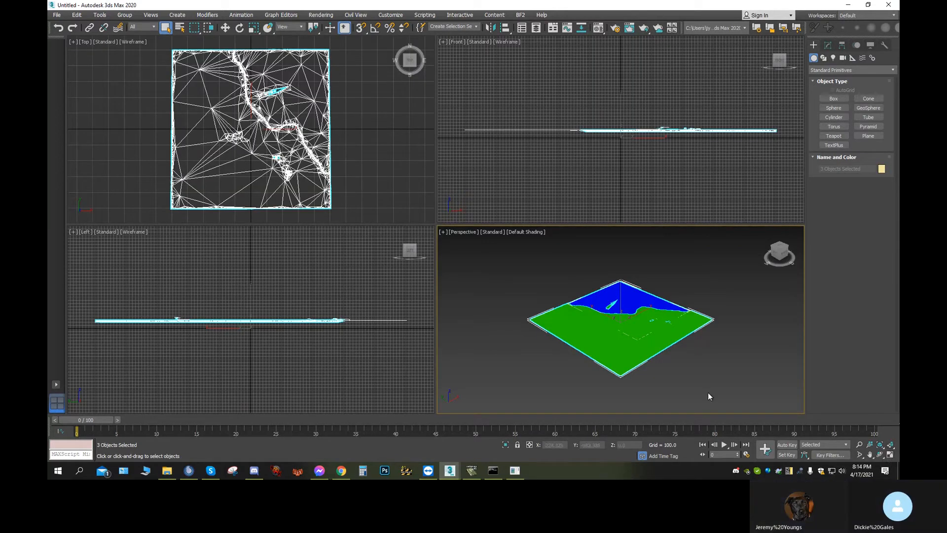
- Maximize the Perspective viewport and turn on Edge Faces in its per-view preferences
{"action": "left_click", "coordinate": [892, 455]}
{"action": "scroll", "coordinate": [680, 345], "scroll_direction": "up", "scroll_amount": 6}
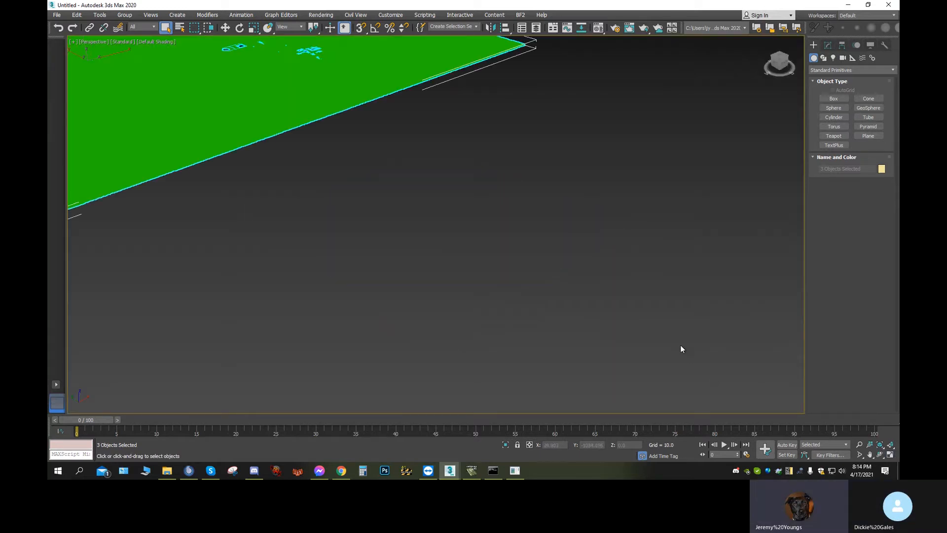
{"action": "scroll", "coordinate": [488, 252], "scroll_direction": "down", "scroll_amount": 10}
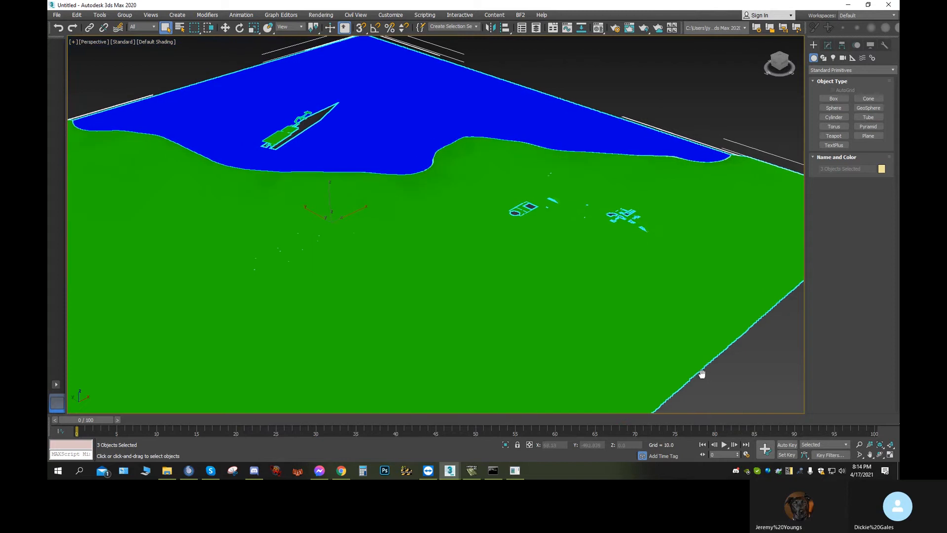
{"action": "scroll", "coordinate": [629, 201], "scroll_direction": "up", "scroll_amount": 2}
{"action": "scroll", "coordinate": [625, 201], "scroll_direction": "up", "scroll_amount": 5}
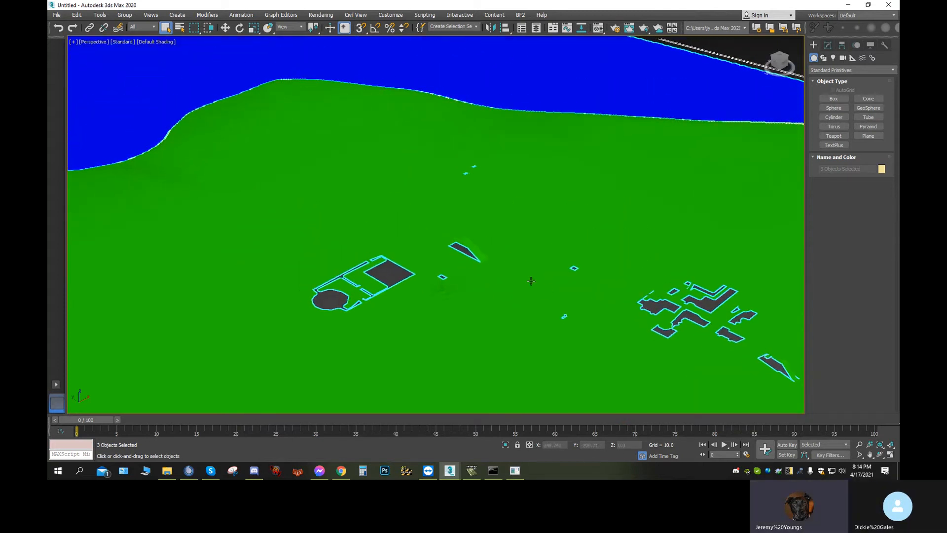
{"action": "left_click", "coordinate": [151, 15]}
{"action": "left_click", "coordinate": [192, 52]}
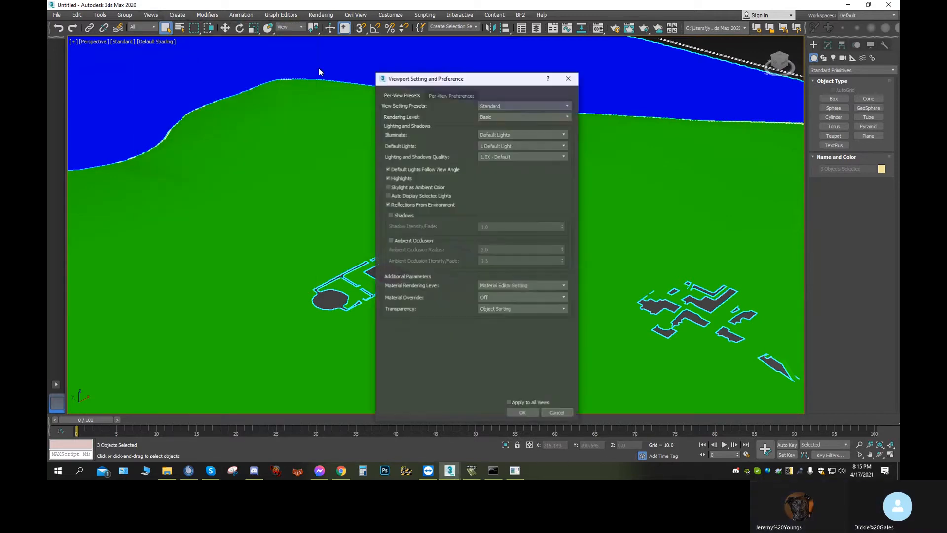
{"action": "left_click", "coordinate": [444, 96]}
{"action": "left_click", "coordinate": [401, 123]}
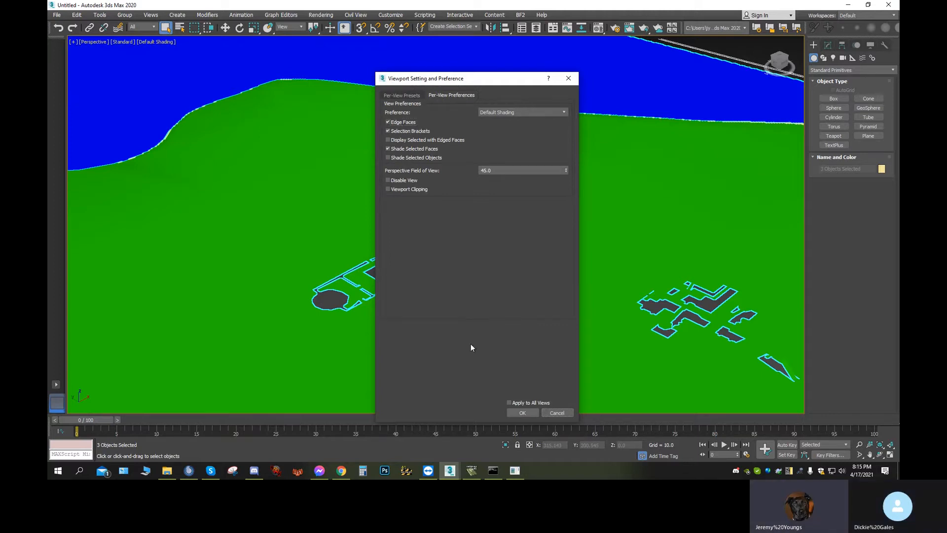
{"action": "left_click", "coordinate": [523, 413]}
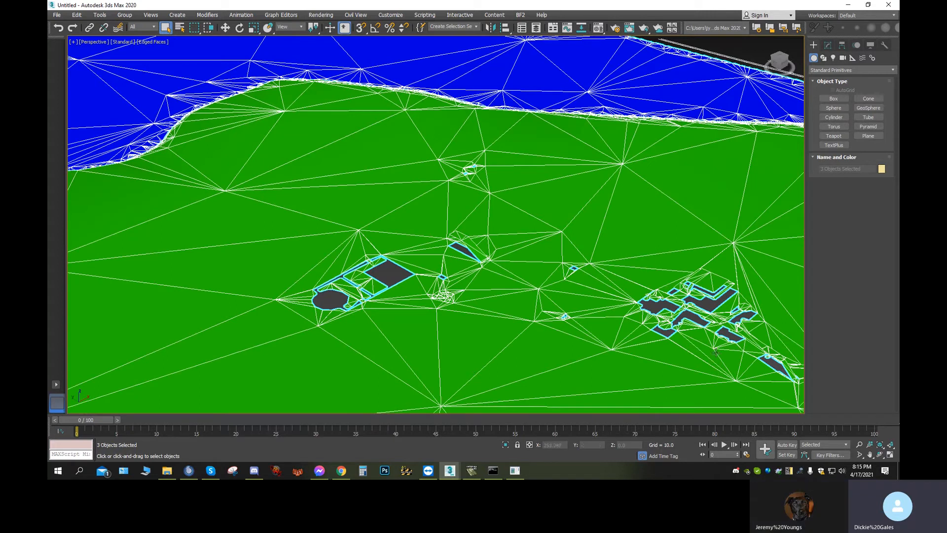
- Examine the infantry navmesh around the building cluster and the small nearby objects from several angles and distances
{"action": "scroll", "coordinate": [716, 351], "scroll_direction": "up", "scroll_amount": 10}
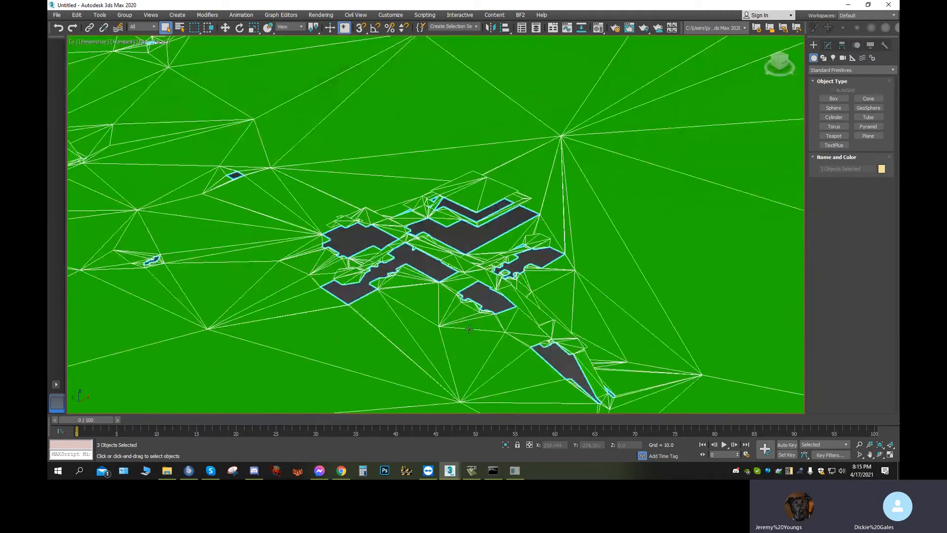
{"action": "scroll", "coordinate": [469, 329], "scroll_direction": "up", "scroll_amount": 3}
{"action": "scroll", "coordinate": [464, 211], "scroll_direction": "up", "scroll_amount": 3}
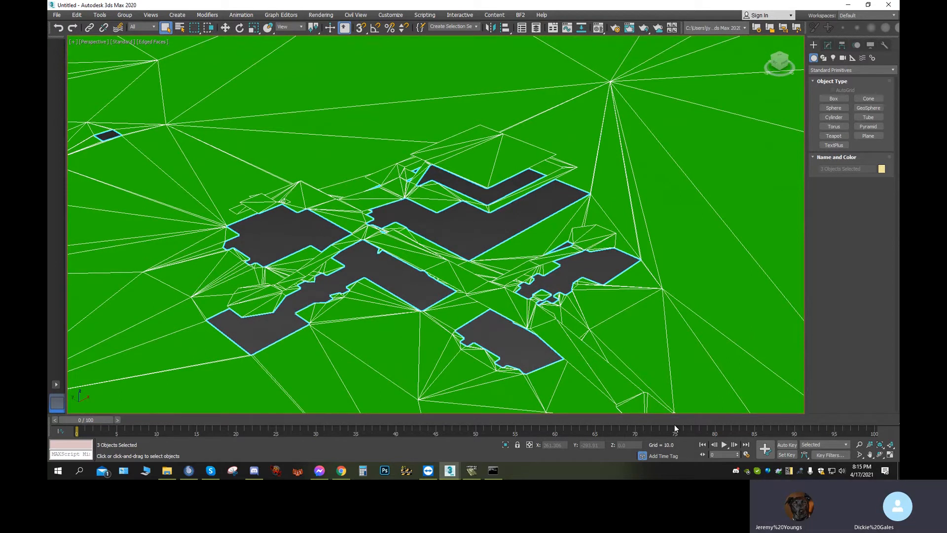
{"action": "left_click", "coordinate": [881, 456]}
{"action": "left_click_drag", "start_coordinate": [369, 260], "coordinate": [703, 410]}
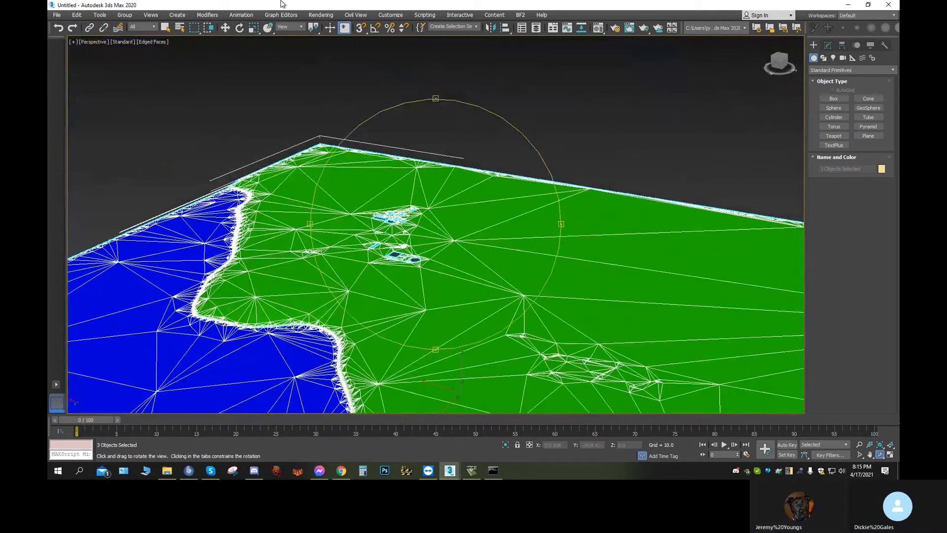
{"action": "scroll", "coordinate": [409, 212], "scroll_direction": "up", "scroll_amount": 10}
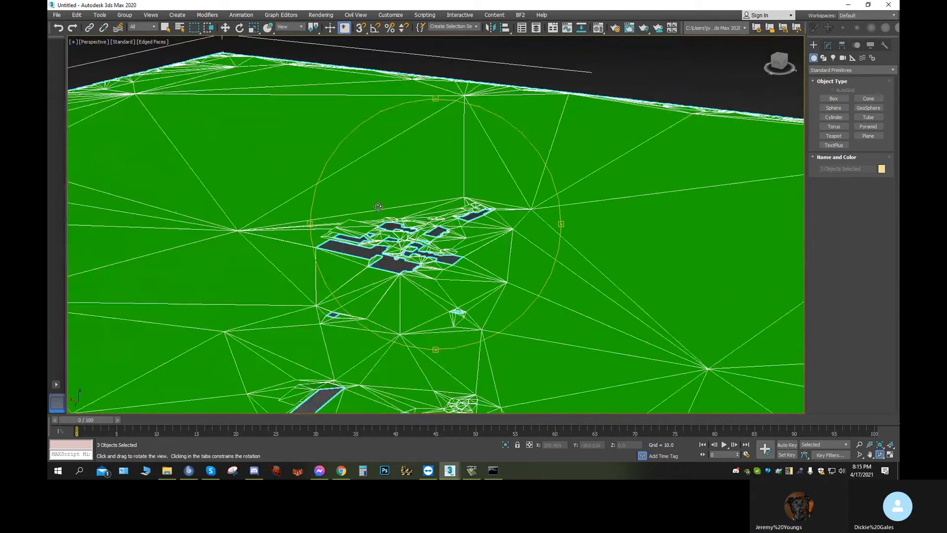
{"action": "middle_click_drag", "start_coordinate": [376, 296], "coordinate": [435, 164]}
{"action": "scroll", "coordinate": [490, 244], "scroll_direction": "up", "scroll_amount": 5}
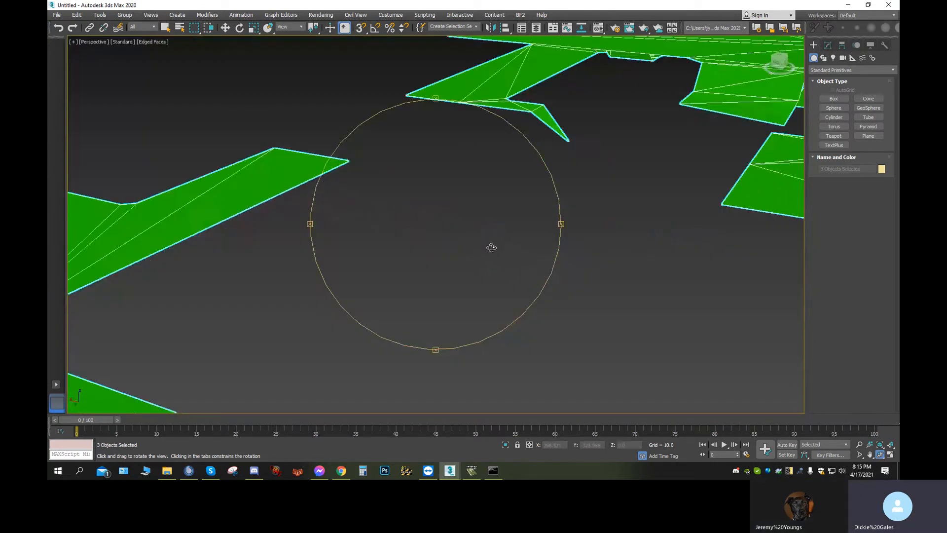
{"action": "scroll", "coordinate": [491, 241], "scroll_direction": "down", "scroll_amount": 5}
{"action": "scroll", "coordinate": [491, 241], "scroll_direction": "up", "scroll_amount": 5}
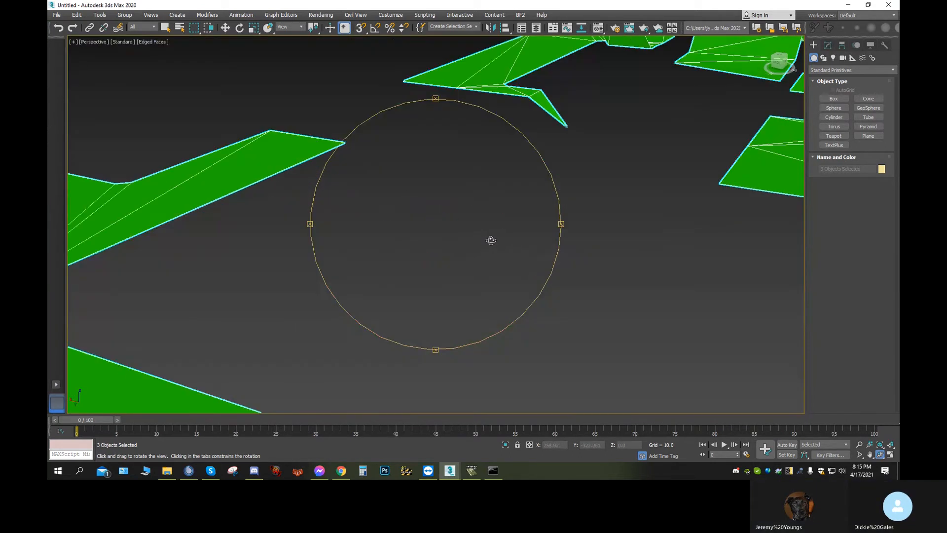
{"action": "scroll", "coordinate": [491, 240], "scroll_direction": "down", "scroll_amount": 5}
{"action": "scroll", "coordinate": [493, 242], "scroll_direction": "up", "scroll_amount": 5}
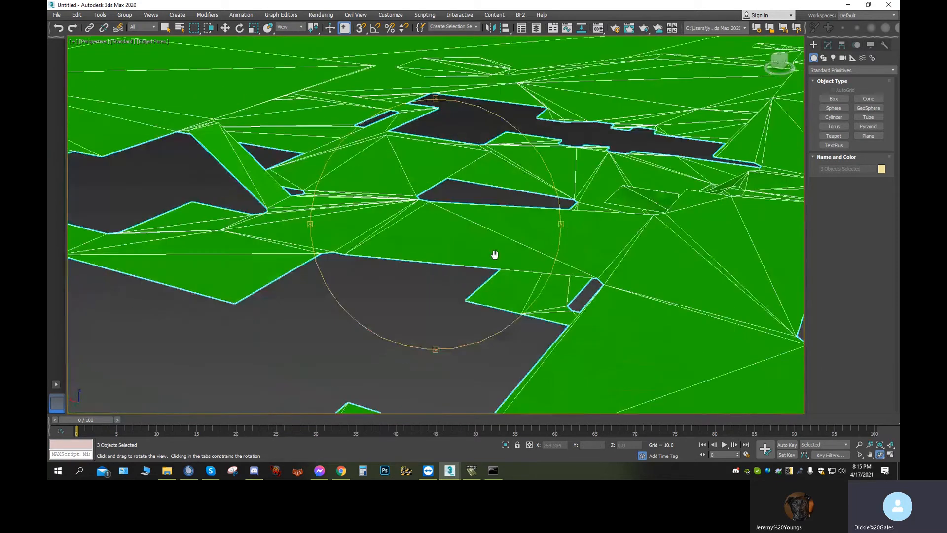
{"action": "middle_click_drag", "start_coordinate": [495, 244], "coordinate": [485, 241]}
{"action": "scroll", "coordinate": [485, 240], "scroll_direction": "down", "scroll_amount": 5}
{"action": "scroll", "coordinate": [486, 240], "scroll_direction": "up", "scroll_amount": 5}
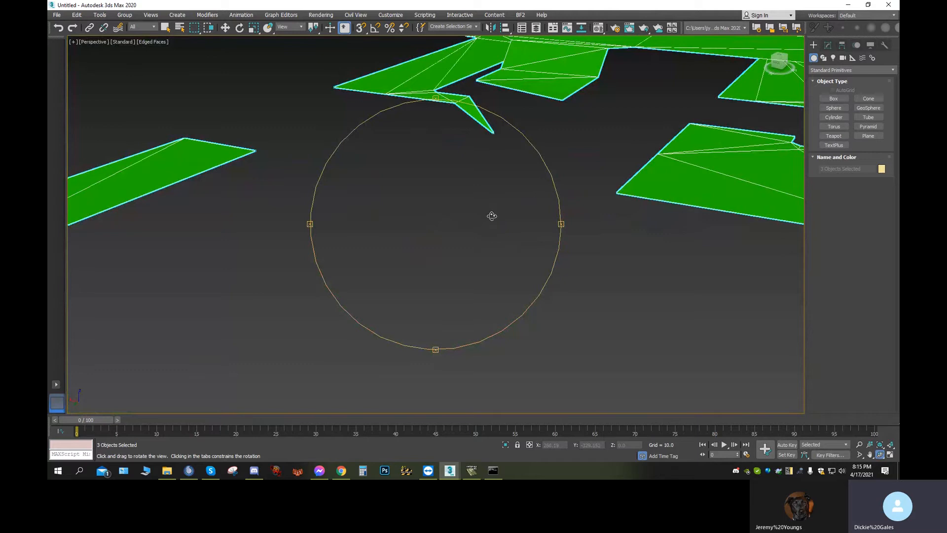
{"action": "scroll", "coordinate": [491, 216], "scroll_direction": "down", "scroll_amount": 5}
{"action": "left_click_drag", "start_coordinate": [492, 215], "coordinate": [515, 239]}
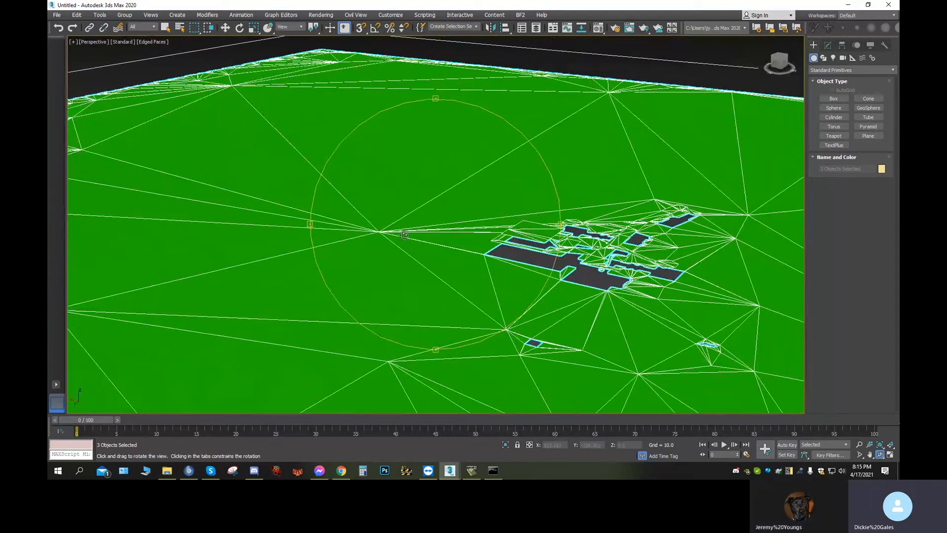
{"action": "left_click_drag", "start_coordinate": [295, 254], "coordinate": [321, 242]}
{"action": "left_click_drag", "start_coordinate": [553, 231], "coordinate": [385, 217]}
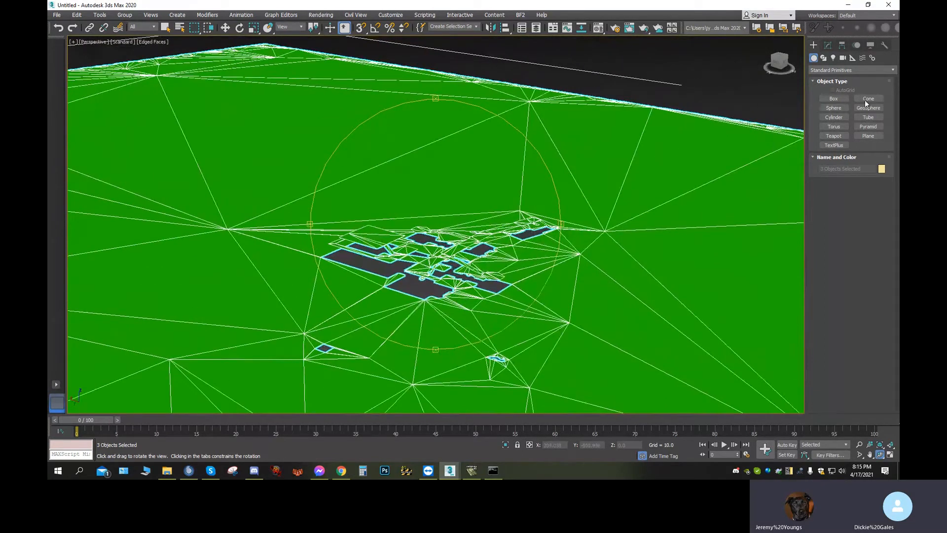
- Select the ground mesh and, at Face sub-object level, pick one triangle in the middle of the building cluster
{"action": "left_click", "coordinate": [828, 46]}
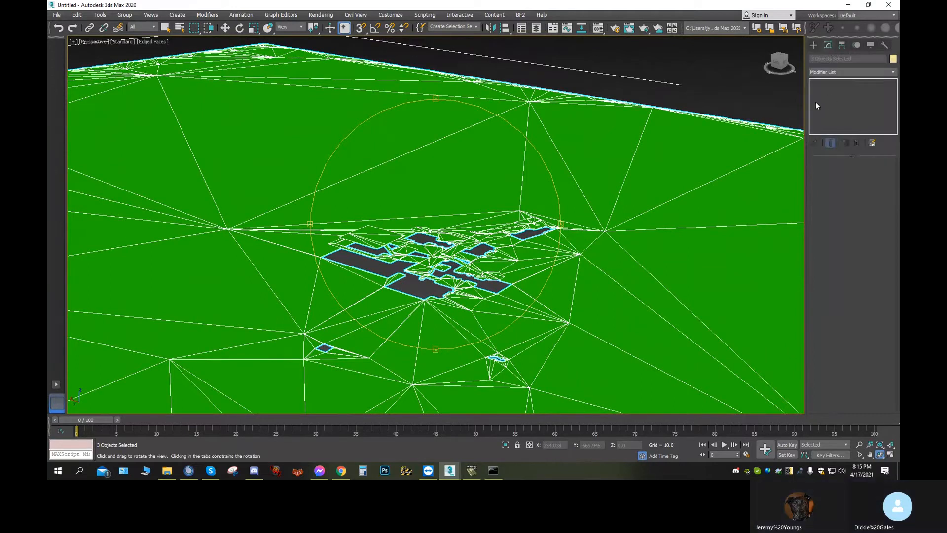
{"action": "right_click", "coordinate": [637, 210]}
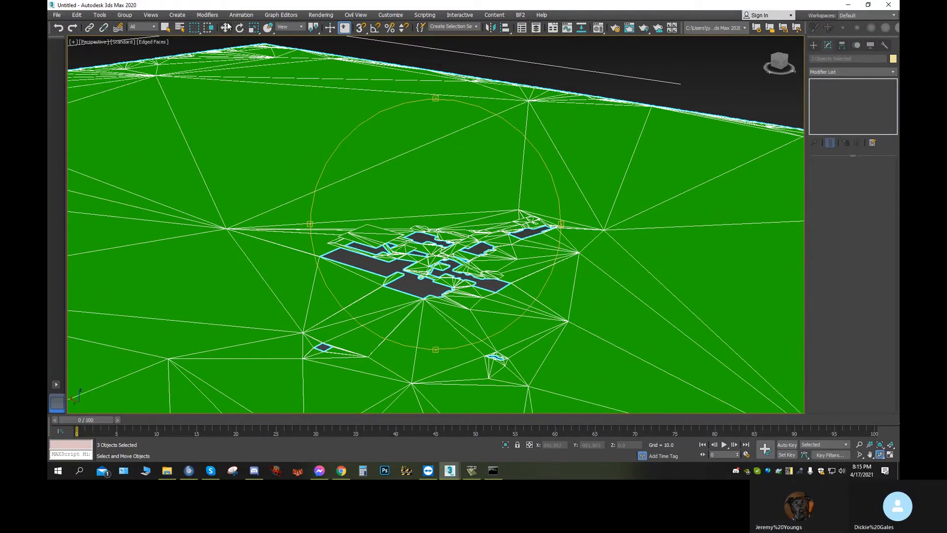
{"action": "left_click", "coordinate": [568, 203]}
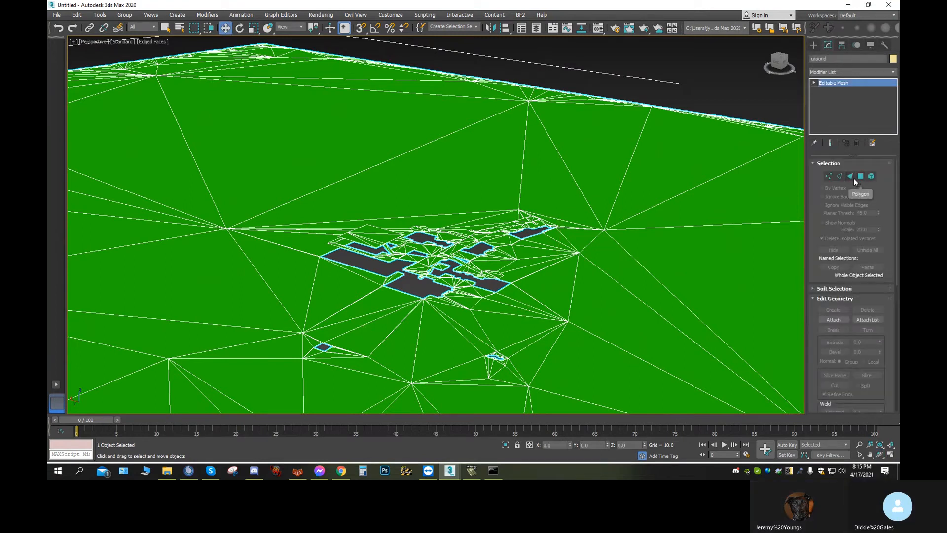
{"action": "left_click", "coordinate": [851, 177]}
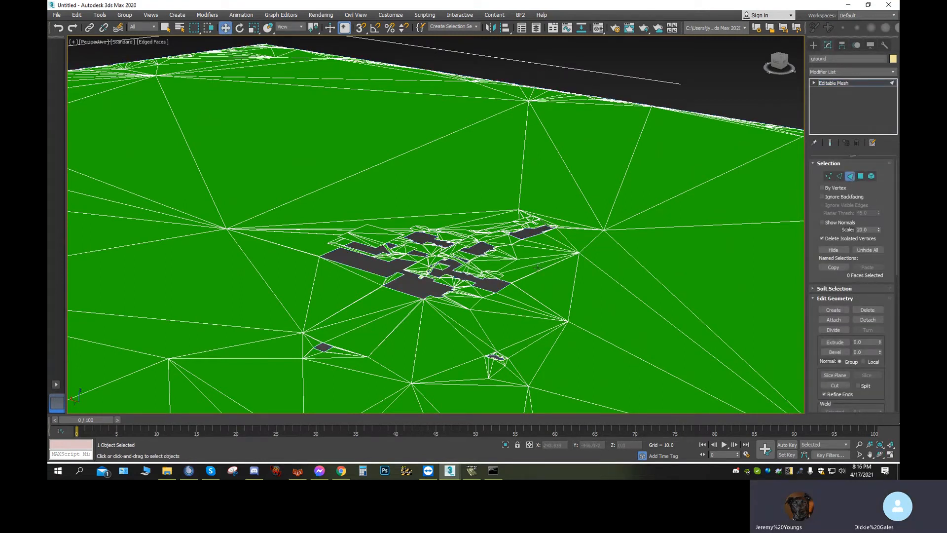
{"action": "left_click", "coordinate": [418, 264]}
- Inspect the selected triangle and surrounding navmesh from all sides to check the floors, stairs and gaps of the buildings
{"action": "scroll", "coordinate": [419, 264], "scroll_direction": "up", "scroll_amount": 5}
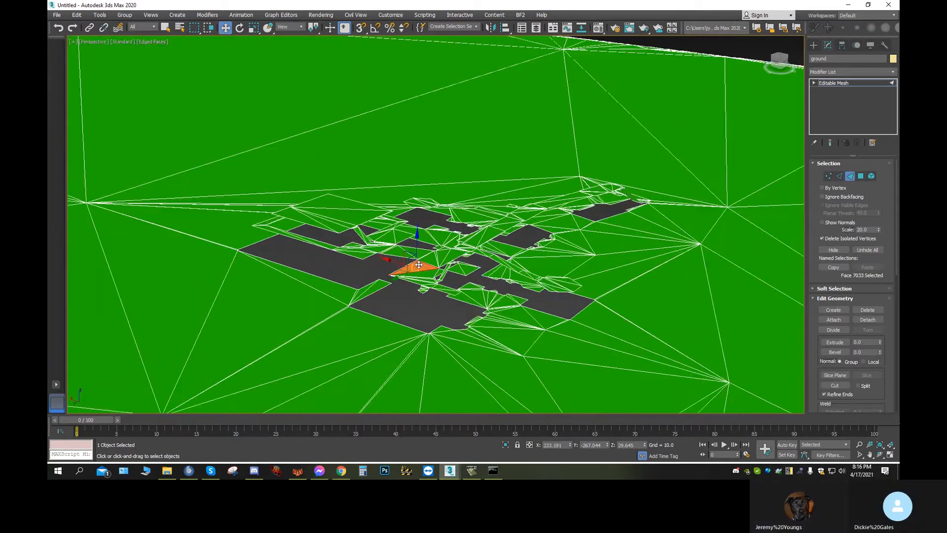
{"action": "scroll", "coordinate": [419, 263], "scroll_direction": "up", "scroll_amount": 3}
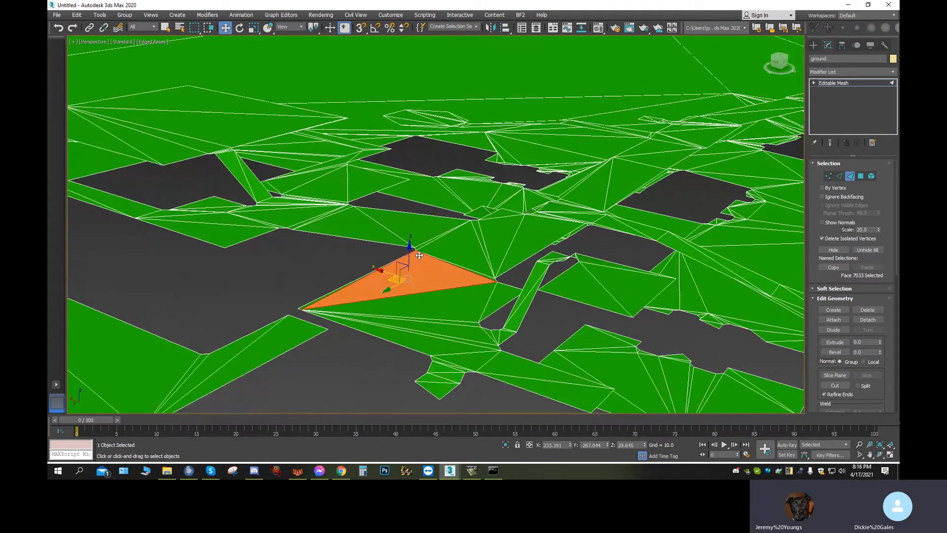
{"action": "middle_click_drag", "start_coordinate": [528, 239], "coordinate": [512, 186]}
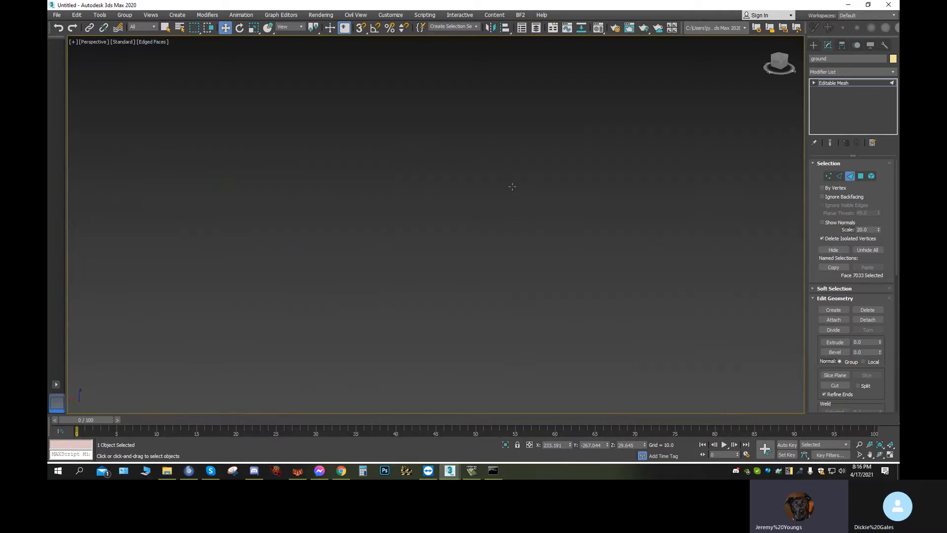
{"action": "scroll", "coordinate": [511, 192], "scroll_direction": "down", "scroll_amount": 8}
{"action": "middle_click_drag", "start_coordinate": [526, 218], "coordinate": [487, 410]}
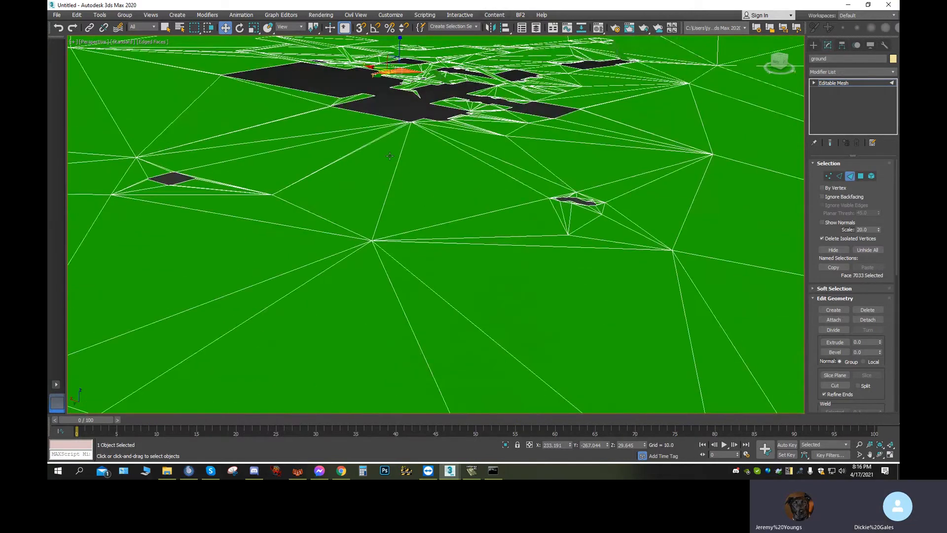
{"action": "scroll", "coordinate": [390, 156], "scroll_direction": "up", "scroll_amount": 6}
{"action": "middle_click_drag", "start_coordinate": [434, 298], "coordinate": [447, 162]}
{"action": "middle_click_drag", "start_coordinate": [531, 275], "coordinate": [376, 228]}
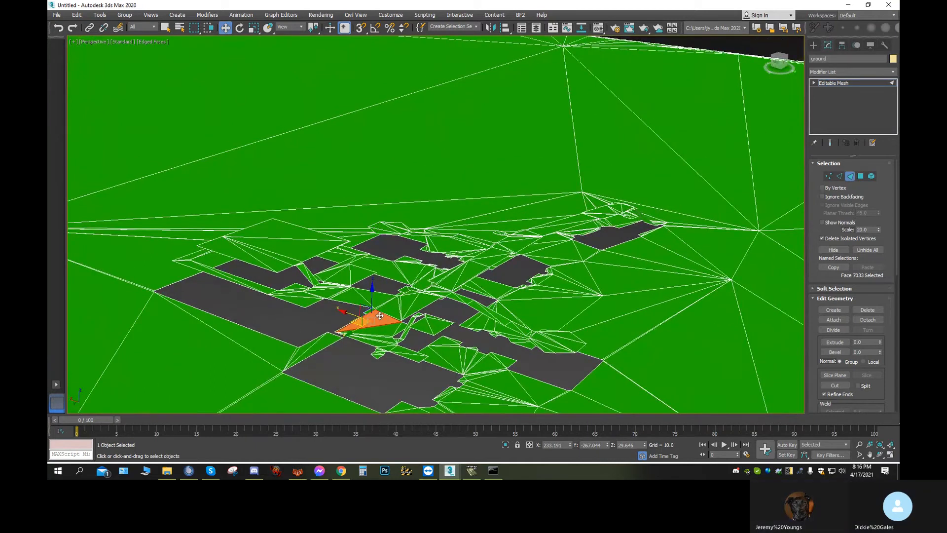
{"action": "middle_click_drag", "start_coordinate": [388, 328], "coordinate": [384, 260]}
{"action": "scroll", "coordinate": [384, 260], "scroll_direction": "up", "scroll_amount": 2}
{"action": "scroll", "coordinate": [384, 260], "scroll_direction": "up", "scroll_amount": 5}
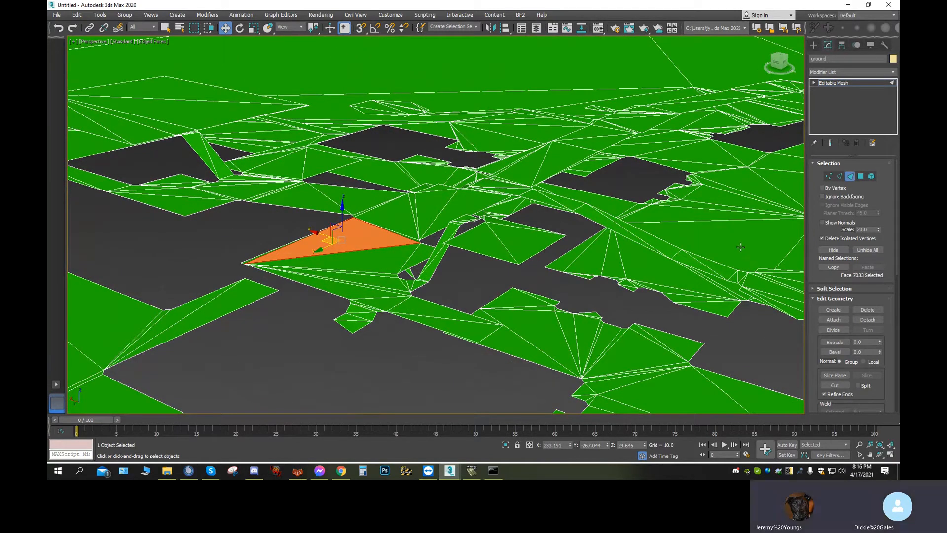
{"action": "left_click", "coordinate": [881, 455]}
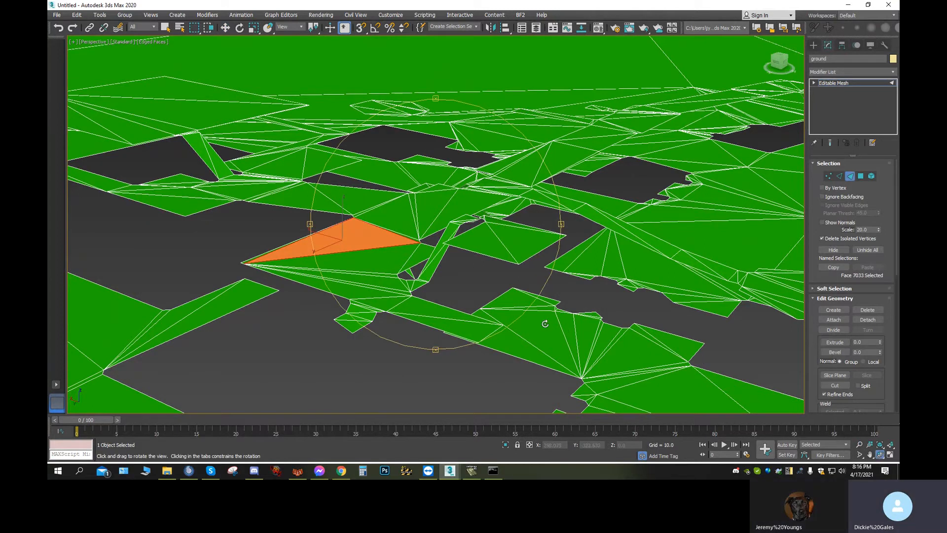
{"action": "left_click_drag", "start_coordinate": [417, 286], "coordinate": [490, 305]}
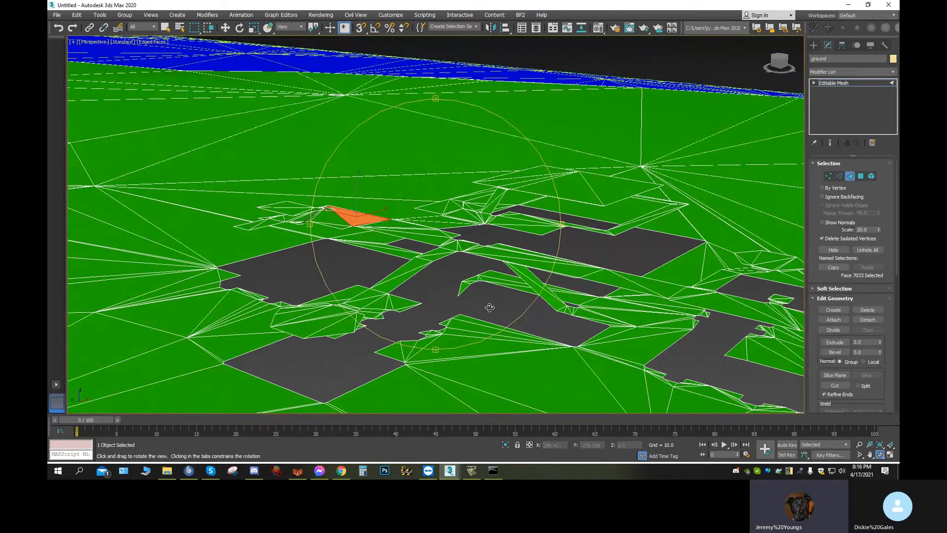
{"action": "left_click_drag", "start_coordinate": [494, 300], "coordinate": [603, 294]}
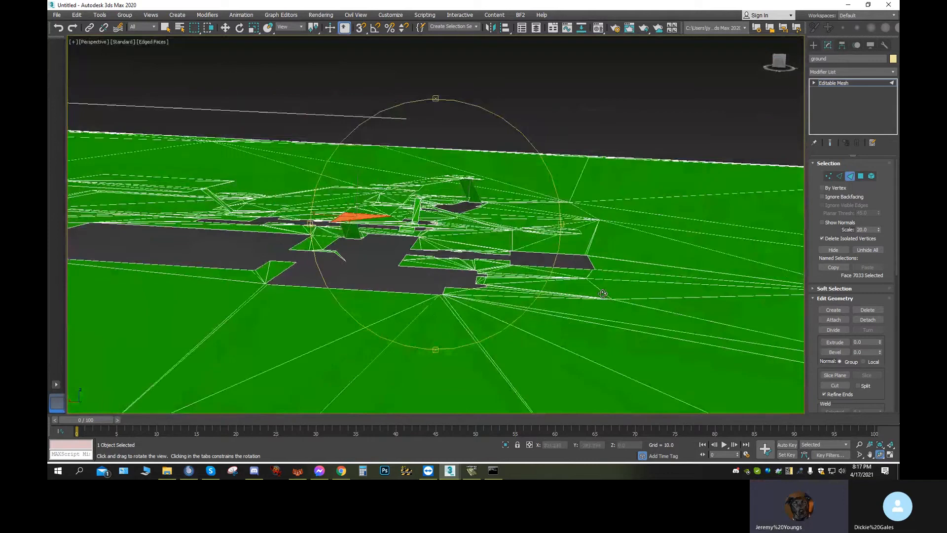
{"action": "left_click_drag", "start_coordinate": [676, 300], "coordinate": [628, 309]}
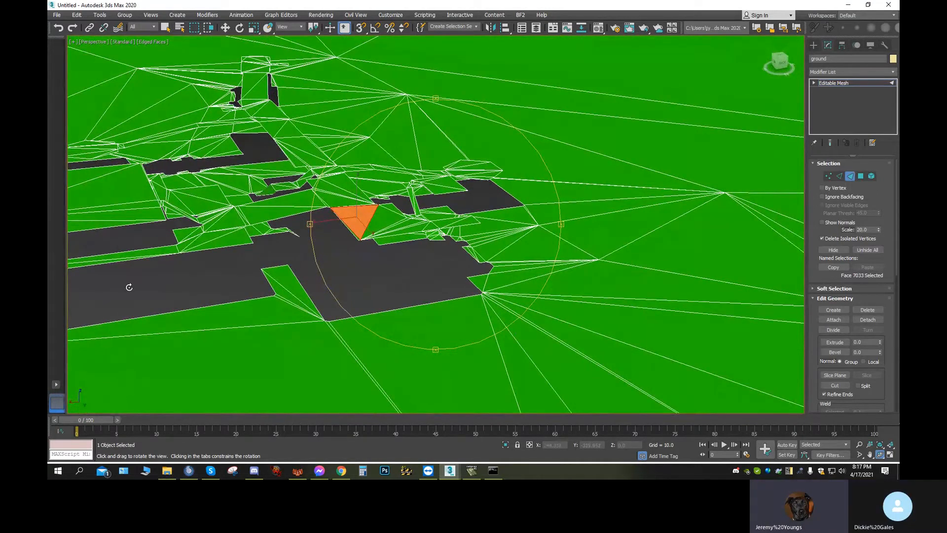
{"action": "middle_click_drag", "start_coordinate": [206, 291], "coordinate": [228, 295]}
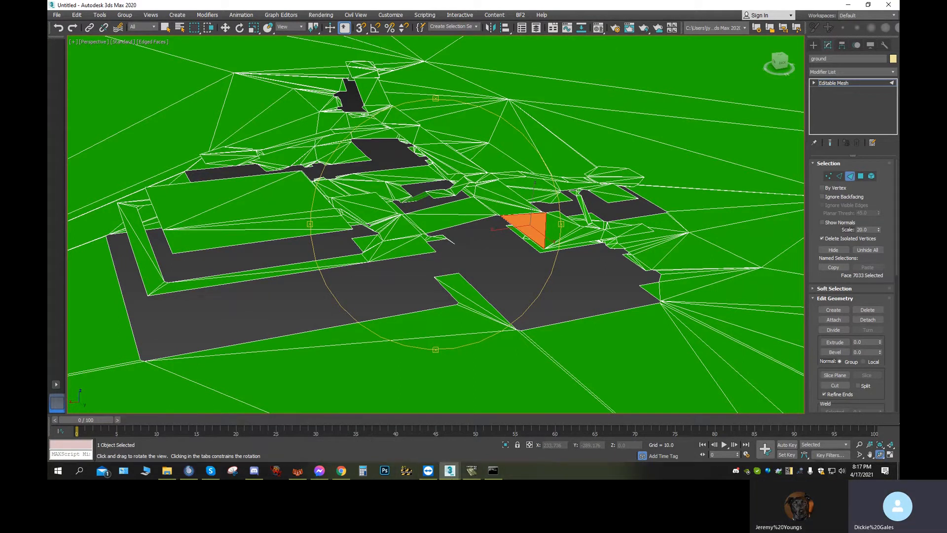
- Switch from 3ds Max to the Nations at War level editor
{"action": "right_click", "coordinate": [896, 473]}
{"action": "left_click", "coordinate": [846, 453]}
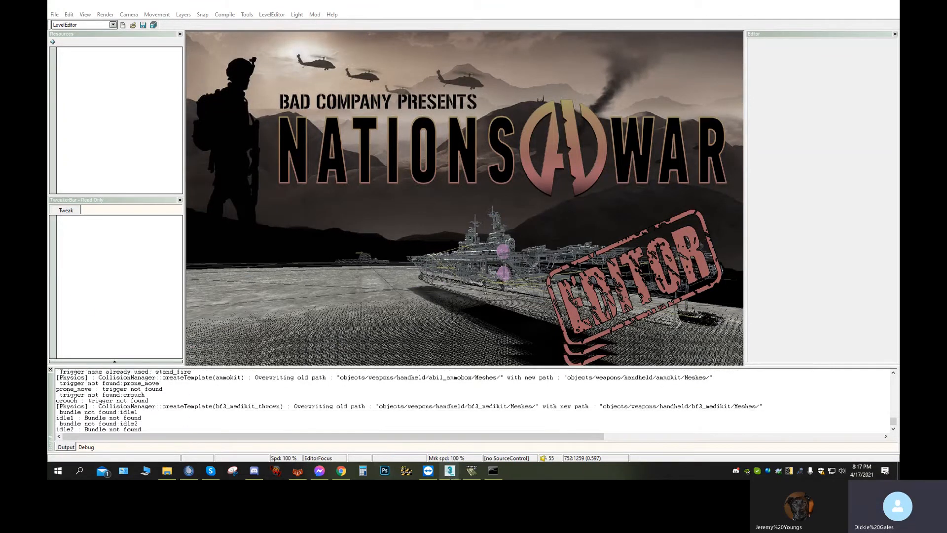
- Switch back to the 3ds Max navmesh scene and examine the selected triangle and the gaps around the building cluster
{"action": "mouse_move", "coordinate": [452, 477]}
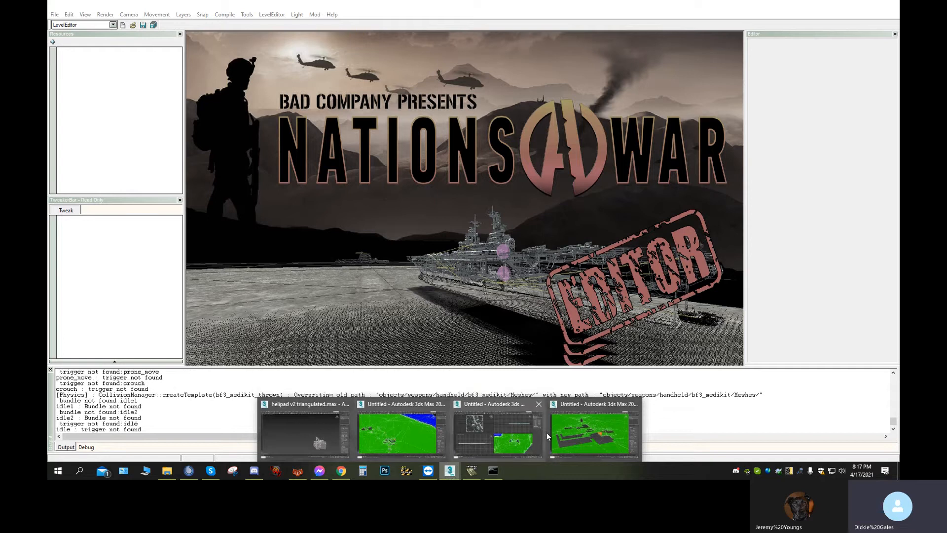
{"action": "left_click", "coordinate": [574, 431]}
{"action": "left_click_drag", "start_coordinate": [487, 273], "coordinate": [383, 279]}
{"action": "left_click_drag", "start_coordinate": [597, 189], "coordinate": [442, 219]}
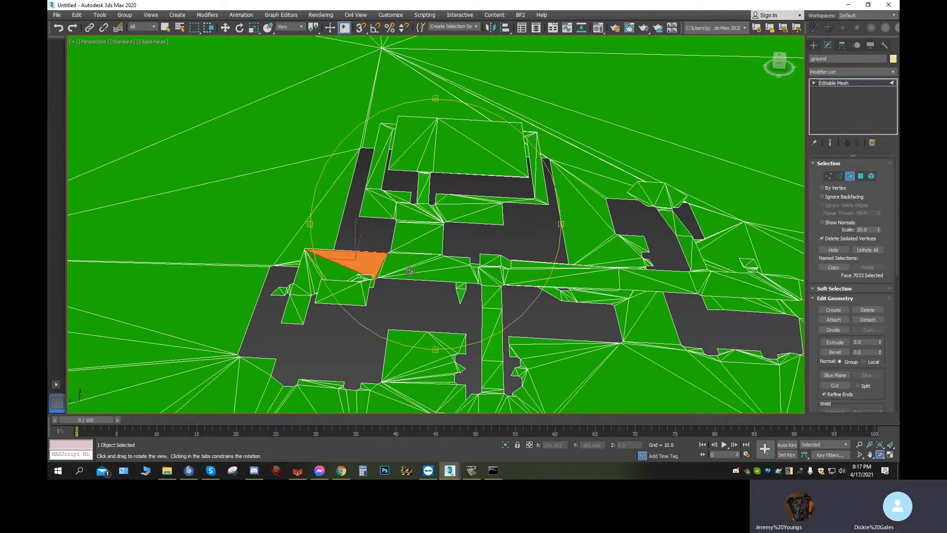
{"action": "left_click_drag", "start_coordinate": [352, 307], "coordinate": [410, 285]}
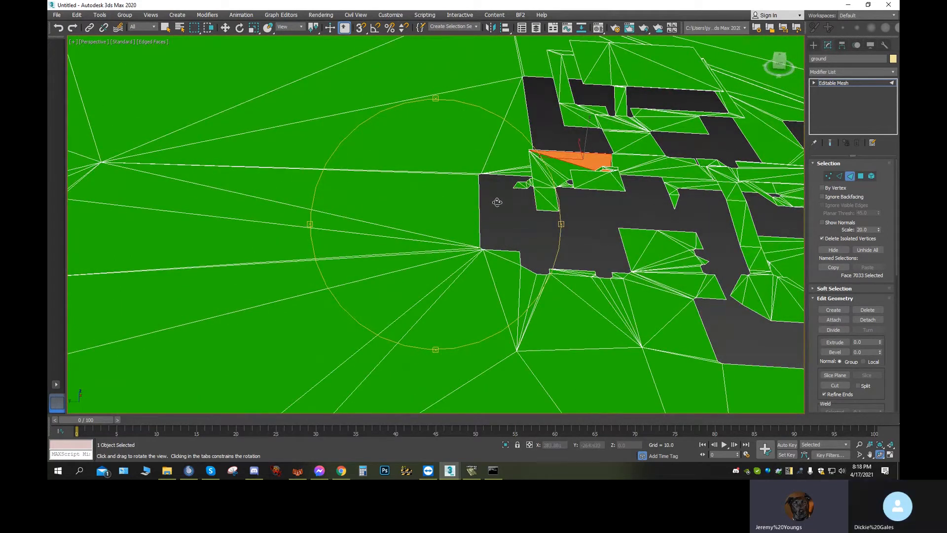
{"action": "left_click_drag", "start_coordinate": [629, 218], "coordinate": [416, 303]}
- Inspect the navmesh floors, ramps and holes around the selected triangle at close range and from the opposite side
{"action": "scroll", "coordinate": [418, 302], "scroll_direction": "up", "scroll_amount": 5}
{"action": "middle_click_drag", "start_coordinate": [420, 301], "coordinate": [472, 286]}
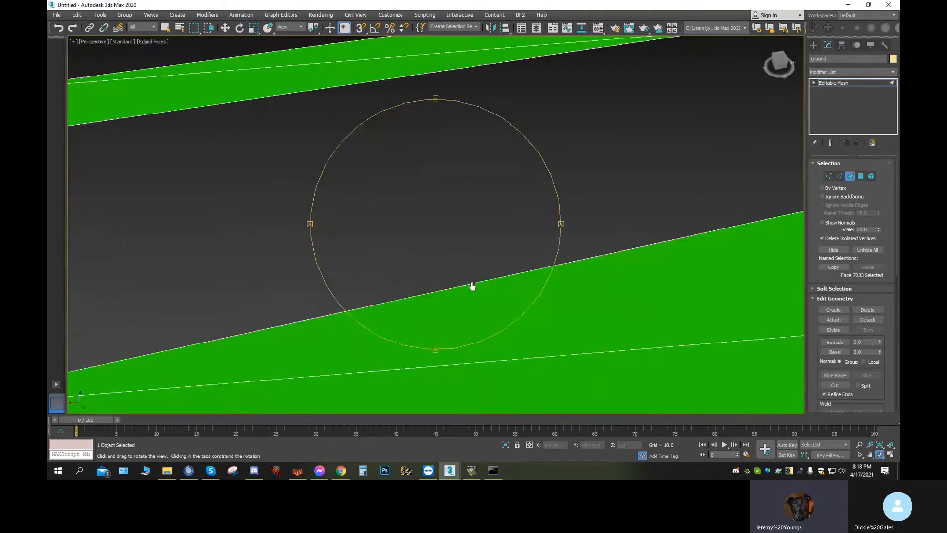
{"action": "scroll", "coordinate": [473, 287], "scroll_direction": "down", "scroll_amount": 3}
{"action": "left_click_drag", "start_coordinate": [473, 287], "coordinate": [502, 284]}
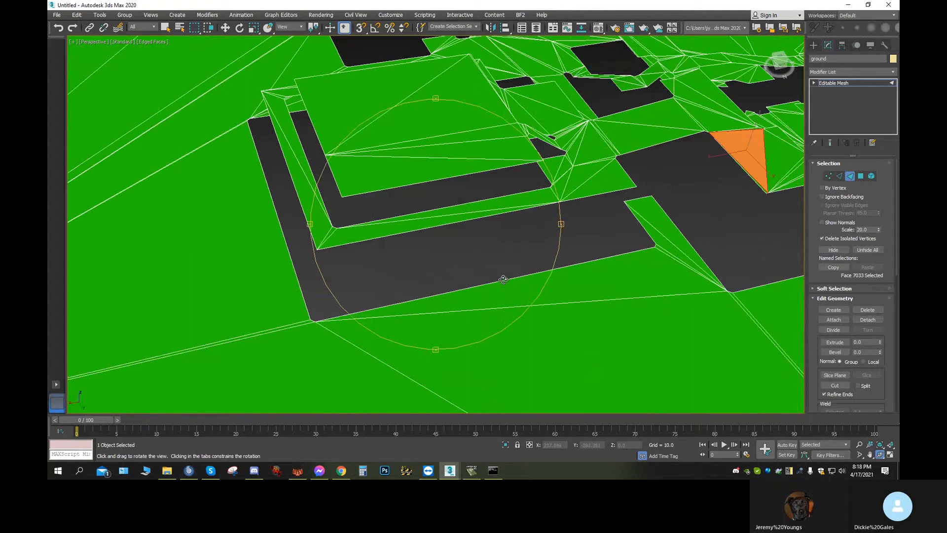
{"action": "left_click_drag", "start_coordinate": [507, 256], "coordinate": [498, 258]}
{"action": "middle_click_drag", "start_coordinate": [549, 198], "coordinate": [485, 237]}
{"action": "left_click_drag", "start_coordinate": [485, 237], "coordinate": [491, 197]}
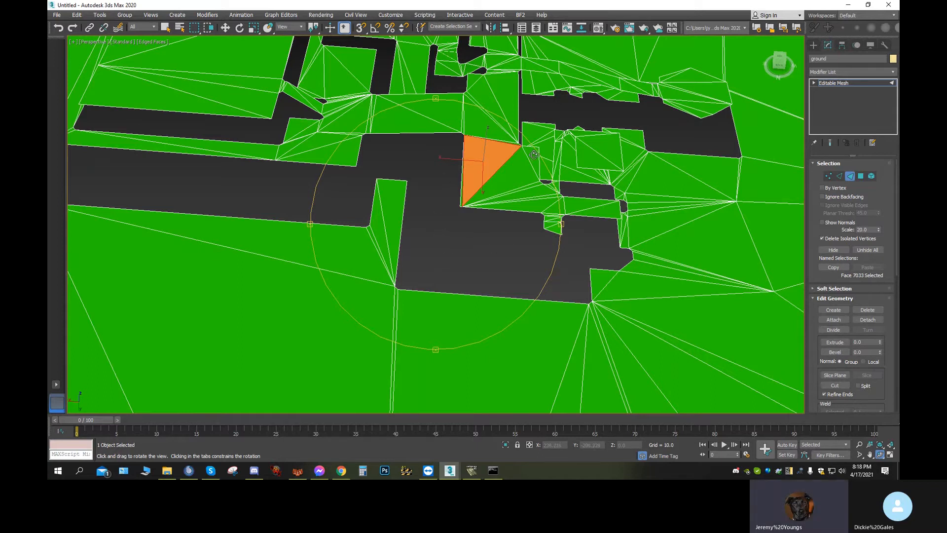
{"action": "left_click_drag", "start_coordinate": [558, 168], "coordinate": [520, 270]}
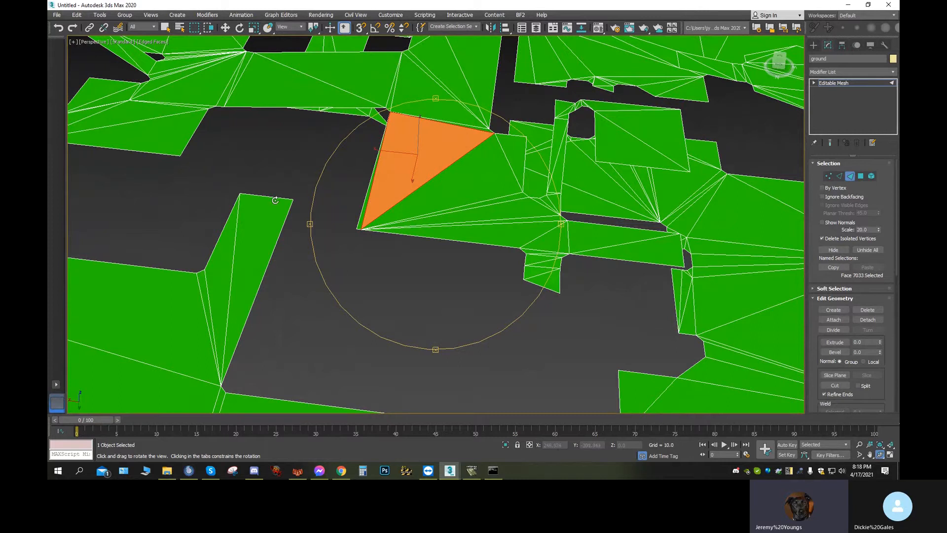
{"action": "left_click_drag", "start_coordinate": [546, 285], "coordinate": [523, 322]}
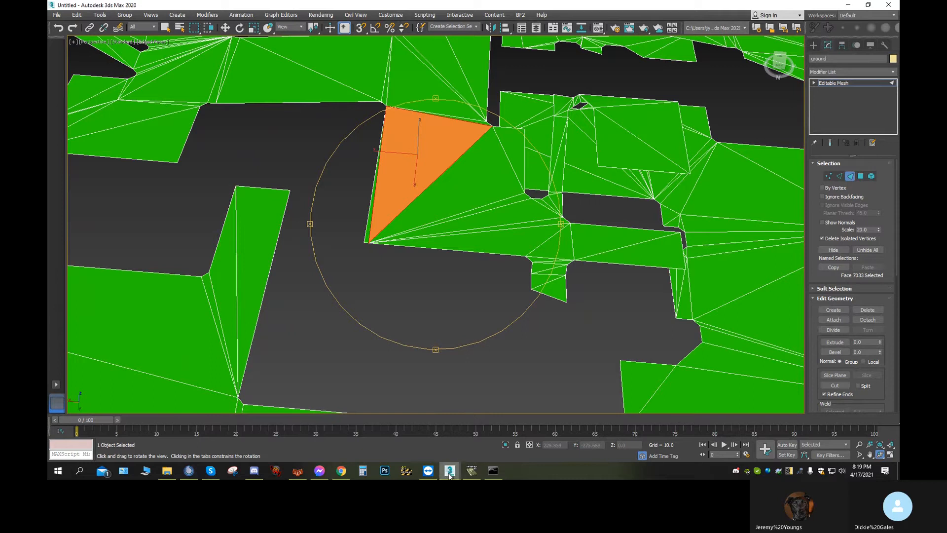
- Switch to the helipad v2 triangulated.max scene, minimize Schematic View 1 and the PoE2 Utilities window, and dismiss the schematic's Display floater
{"action": "mouse_move", "coordinate": [450, 474]}
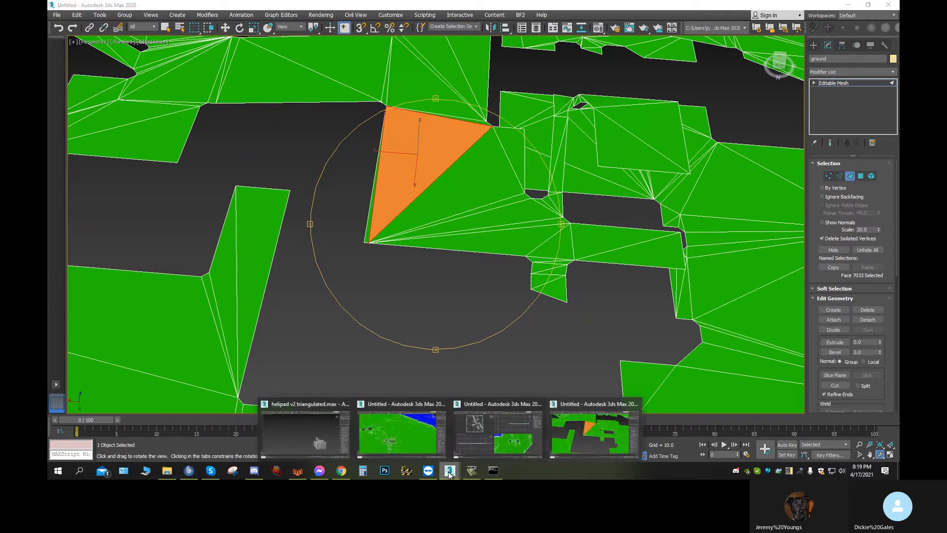
{"action": "left_click", "coordinate": [291, 427]}
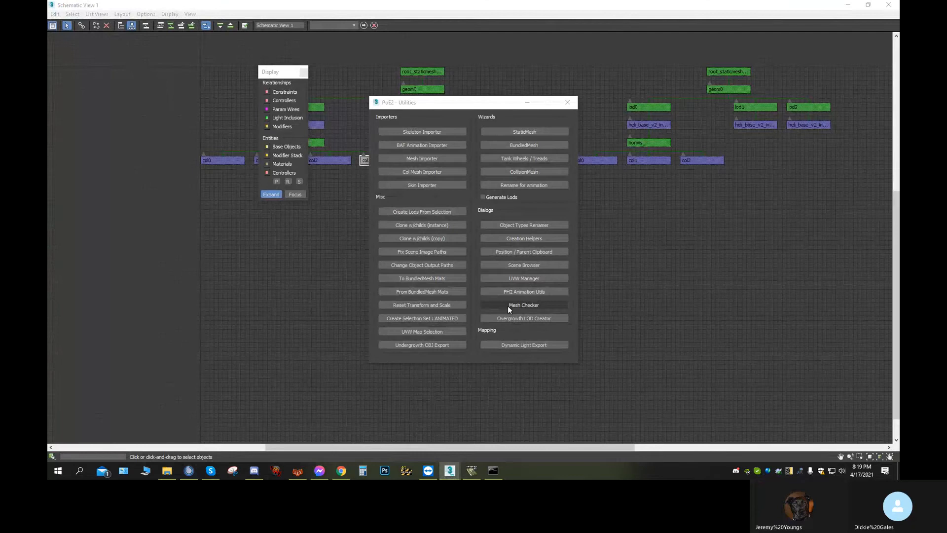
{"action": "left_click", "coordinate": [846, 6]}
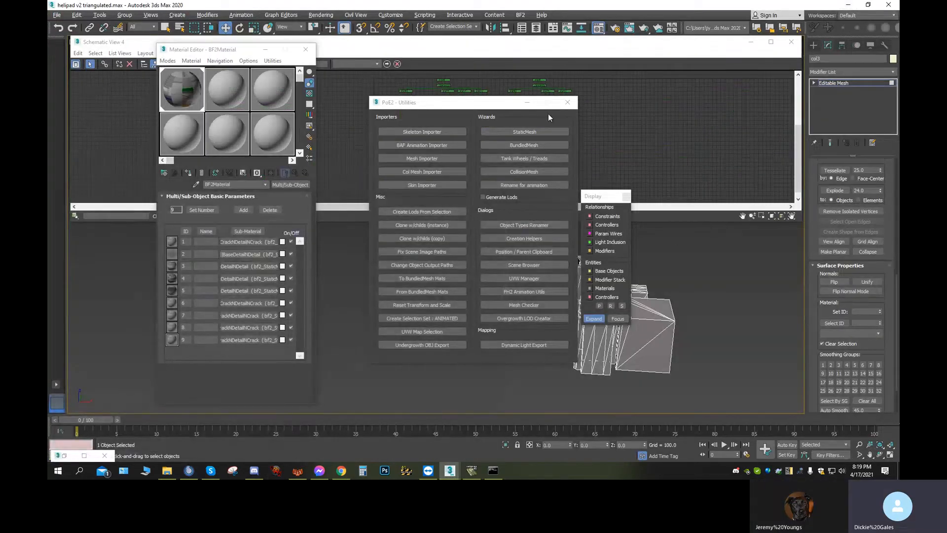
{"action": "left_click", "coordinate": [532, 104]}
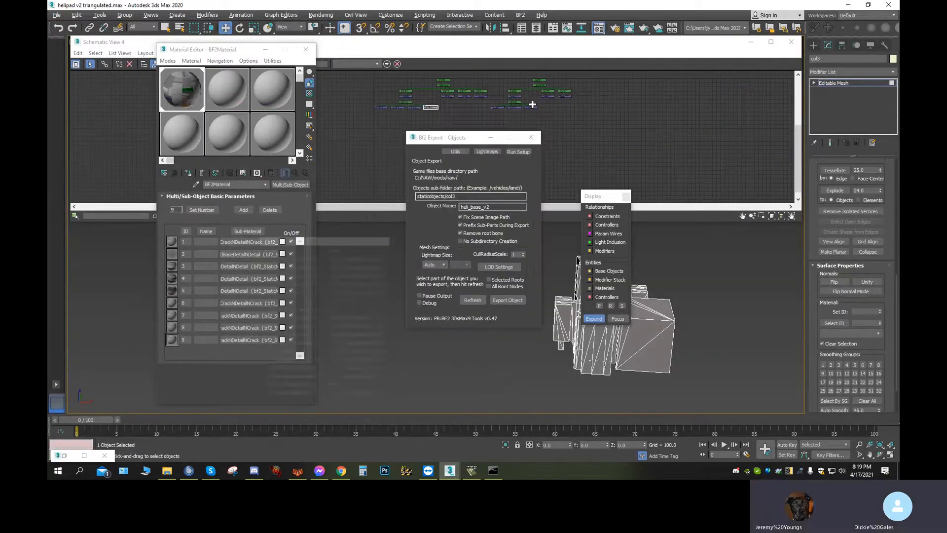
{"action": "left_click", "coordinate": [626, 197]}
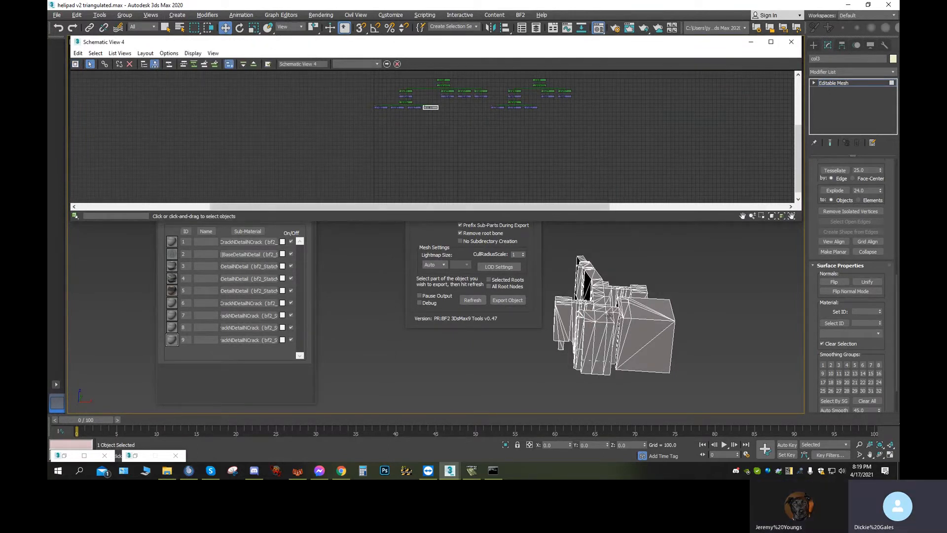
- Hide all objects except the selected col3 collision mesh and turn on its see-through display
{"action": "scroll", "coordinate": [606, 310], "scroll_direction": "up", "scroll_amount": 3}
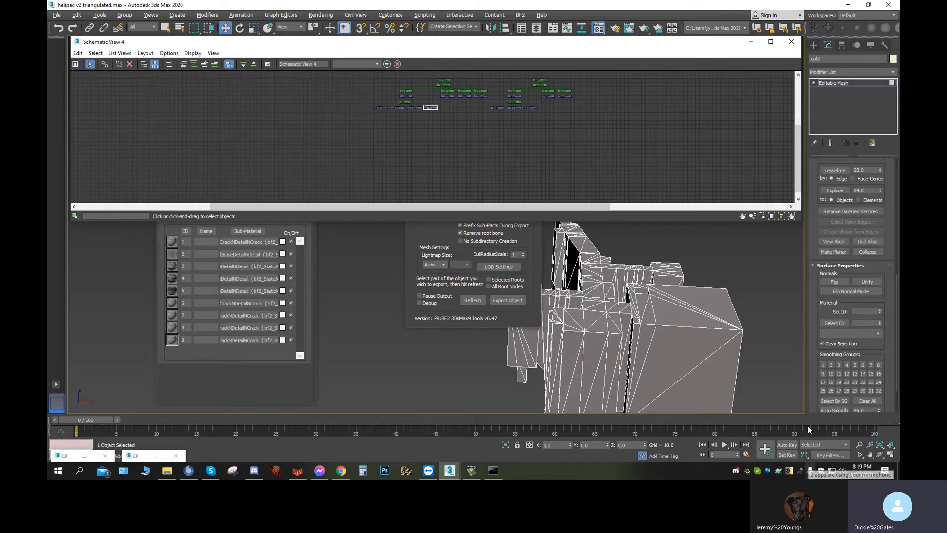
{"action": "right_click", "coordinate": [578, 305]}
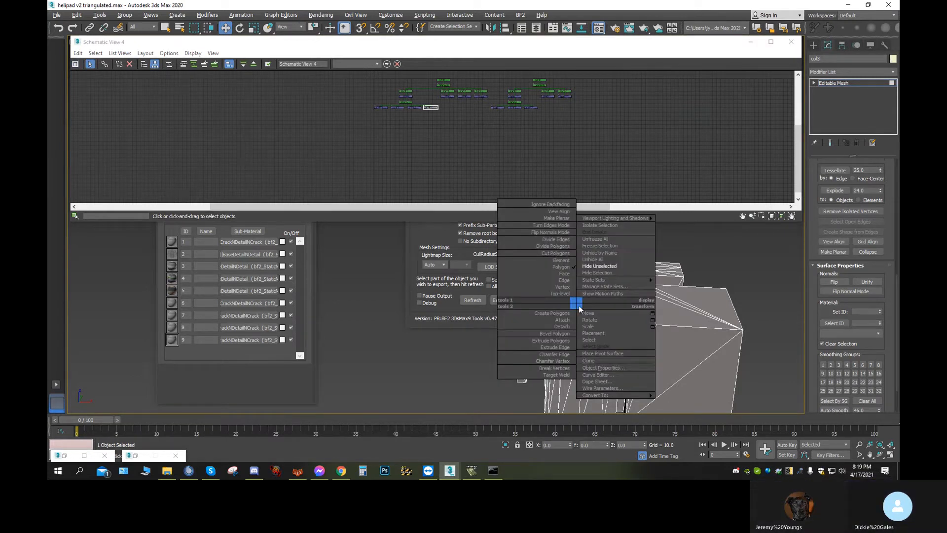
{"action": "left_click", "coordinate": [603, 269]}
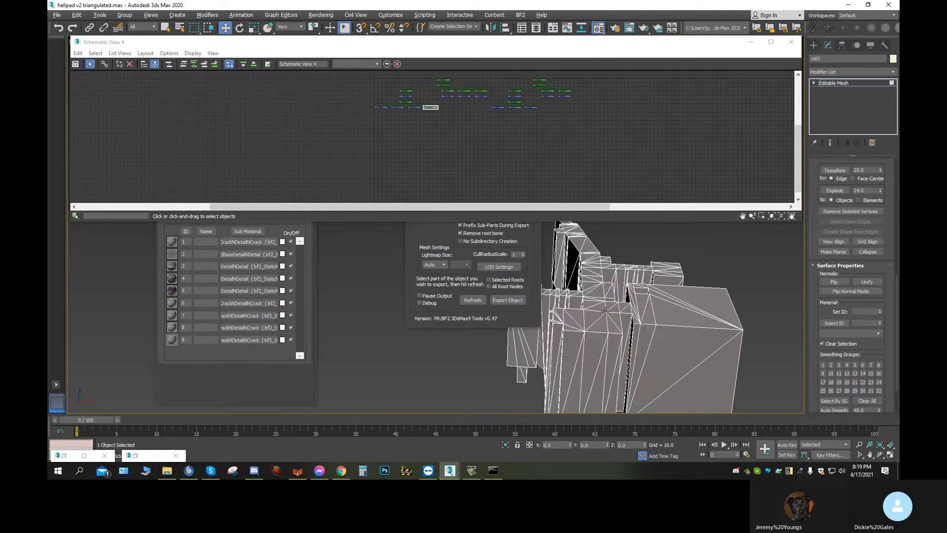
{"action": "key", "text": "alt+x"}
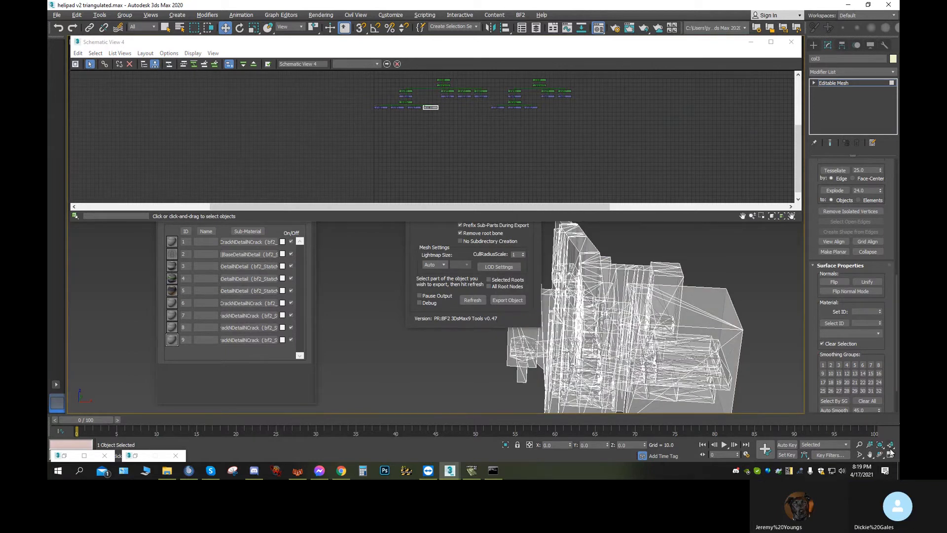
- Minimize the Bf2 Export window and examine the see-through col3 mesh of the helipad building from several sides
{"action": "left_click", "coordinate": [880, 455]}
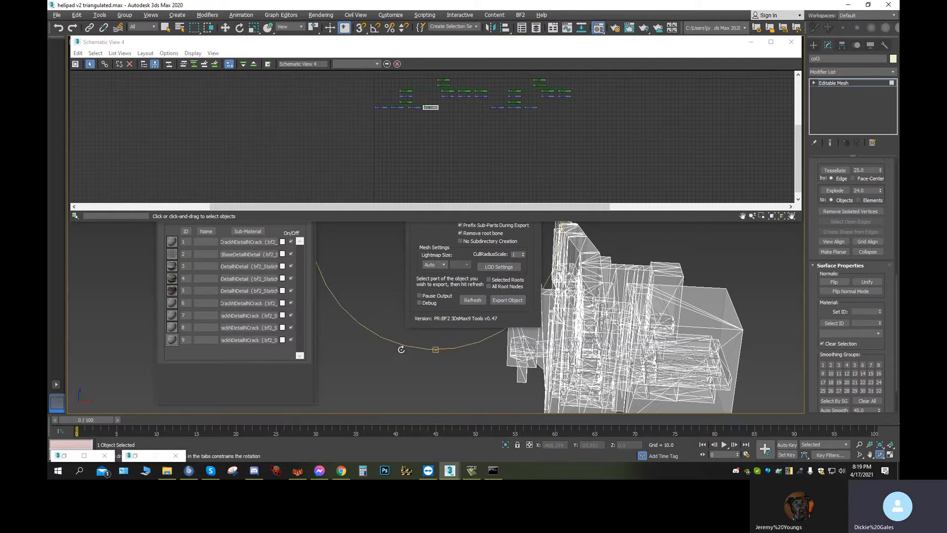
{"action": "left_click", "coordinate": [501, 234]}
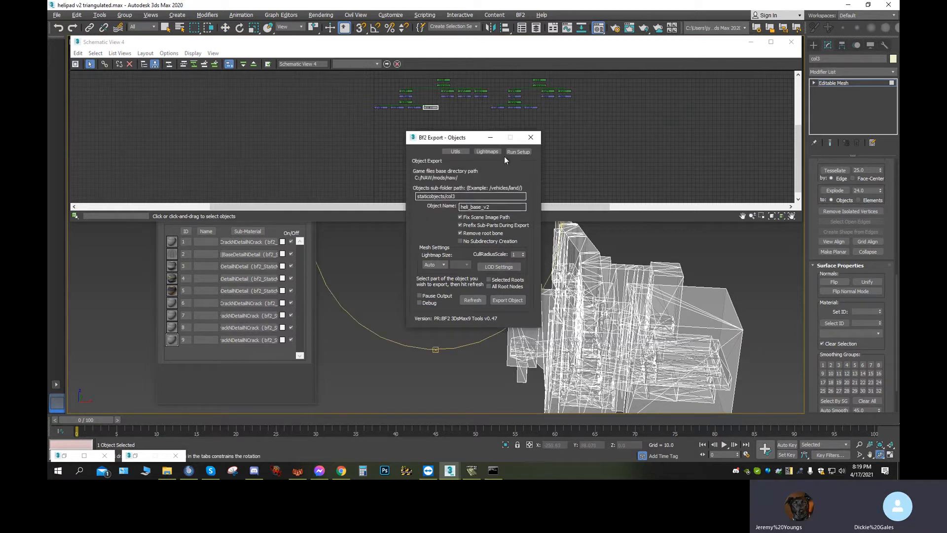
{"action": "left_click", "coordinate": [490, 137]}
{"action": "left_click_drag", "start_coordinate": [496, 286], "coordinate": [590, 294]}
{"action": "middle_click_drag", "start_coordinate": [589, 295], "coordinate": [480, 295]}
{"action": "scroll", "coordinate": [480, 294], "scroll_direction": "up", "scroll_amount": 8}
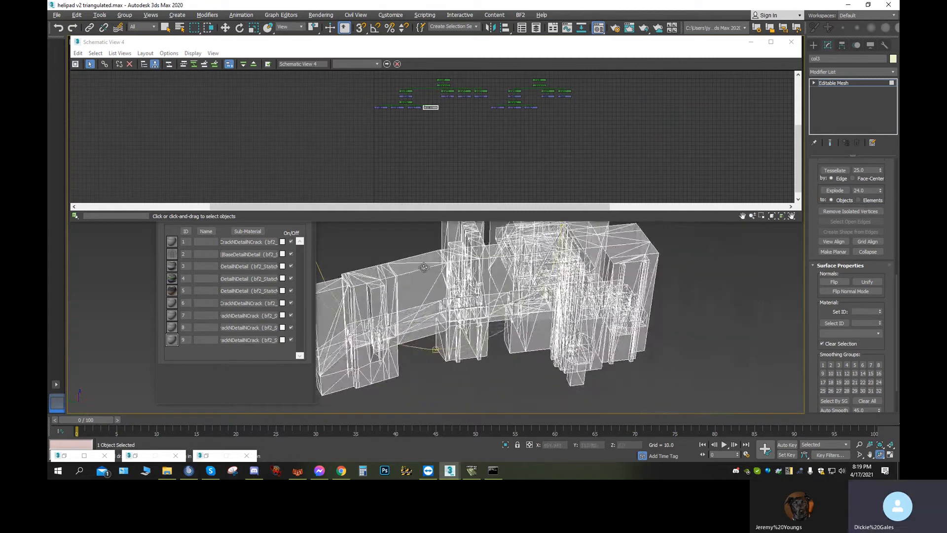
{"action": "left_click_drag", "start_coordinate": [441, 305], "coordinate": [289, 291]}
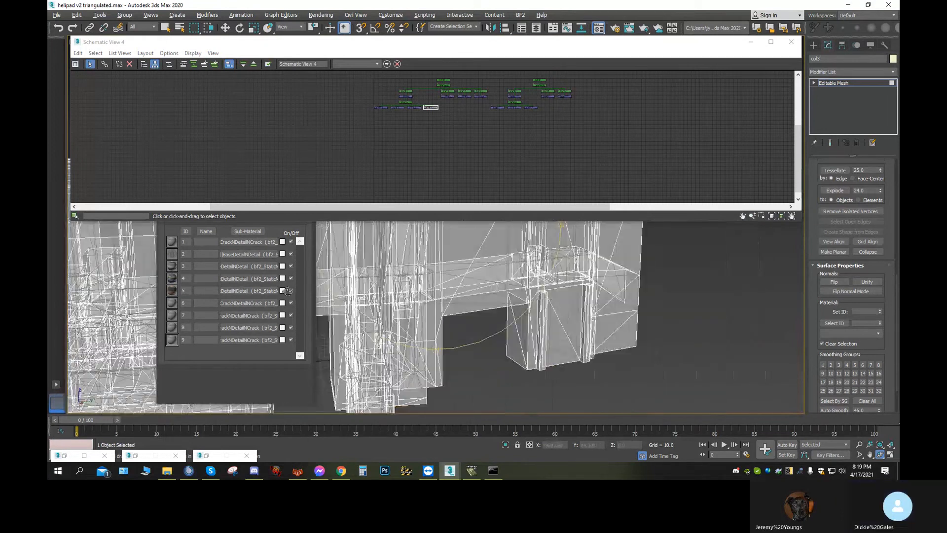
{"action": "left_click_drag", "start_coordinate": [357, 283], "coordinate": [48, 257]}
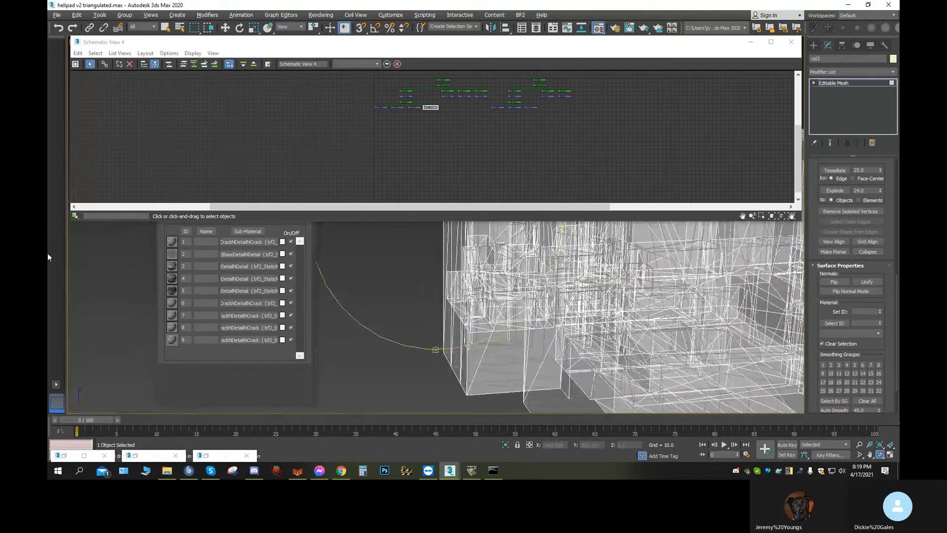
- Inspect the interior ramps and floors of the col3 collision mesh up close
{"action": "scroll", "coordinate": [413, 328], "scroll_direction": "up", "scroll_amount": 10}
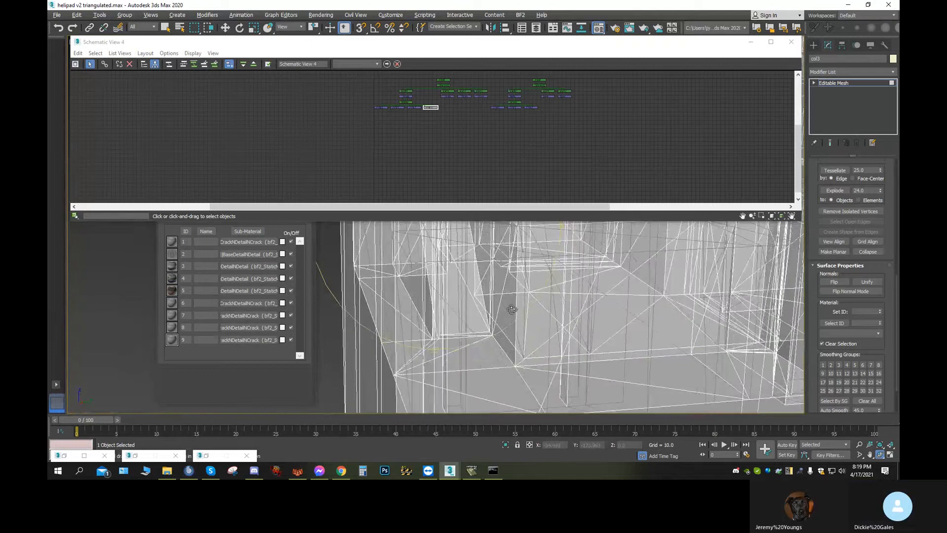
{"action": "scroll", "coordinate": [494, 301], "scroll_direction": "up", "scroll_amount": 3}
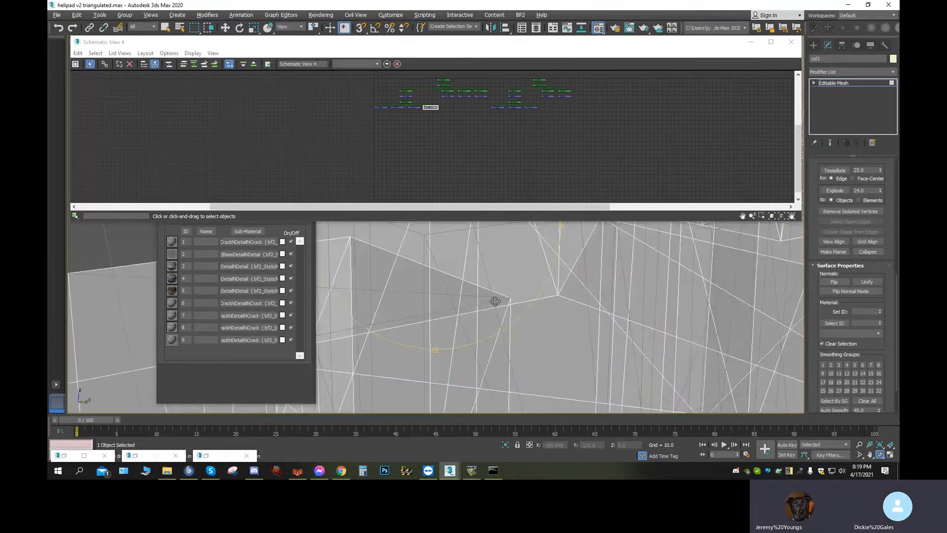
{"action": "scroll", "coordinate": [493, 300], "scroll_direction": "up", "scroll_amount": 4}
{"action": "scroll", "coordinate": [491, 300], "scroll_direction": "down", "scroll_amount": 5}
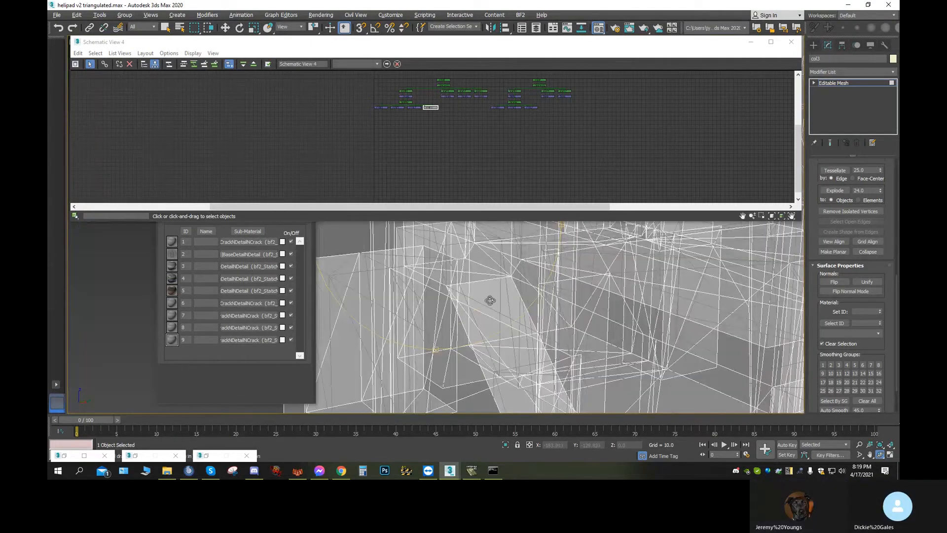
{"action": "left_click_drag", "start_coordinate": [491, 300], "coordinate": [467, 298]}
{"action": "middle_click_drag", "start_coordinate": [466, 298], "coordinate": [473, 348]}
{"action": "scroll", "coordinate": [472, 347], "scroll_direction": "up", "scroll_amount": 7}
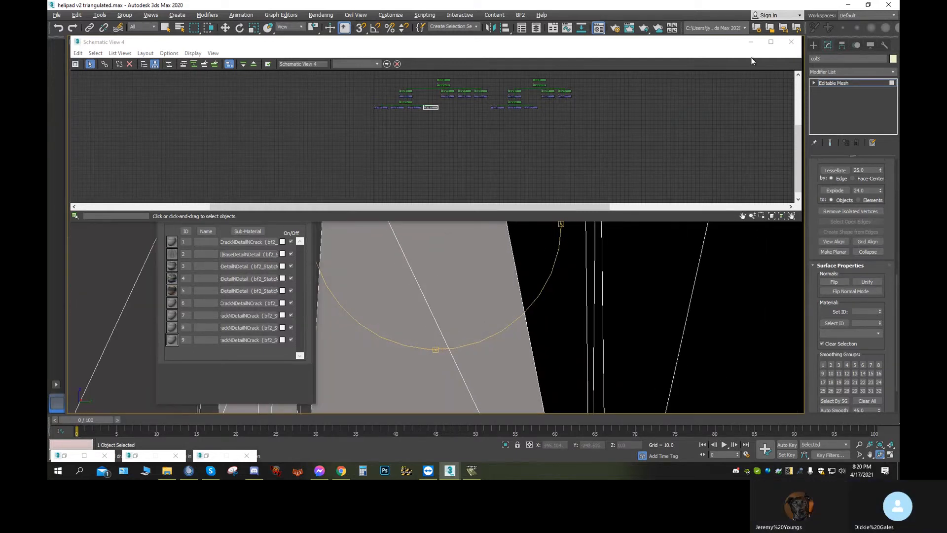
- Minimize the Schematic View, Material Editor and mesh checker windows, and inspect the sloped ramp face of the col3 mesh
{"action": "left_click", "coordinate": [751, 42]}
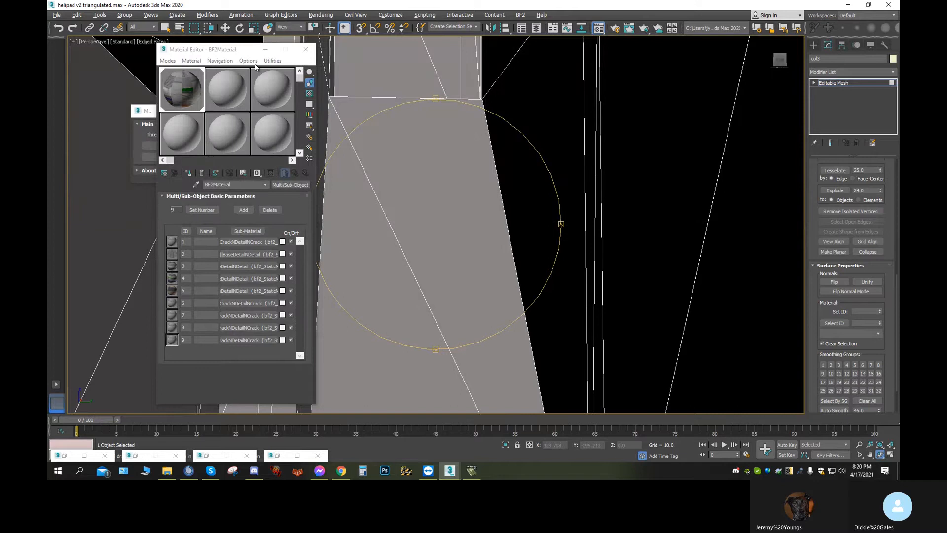
{"action": "left_click", "coordinate": [265, 49]}
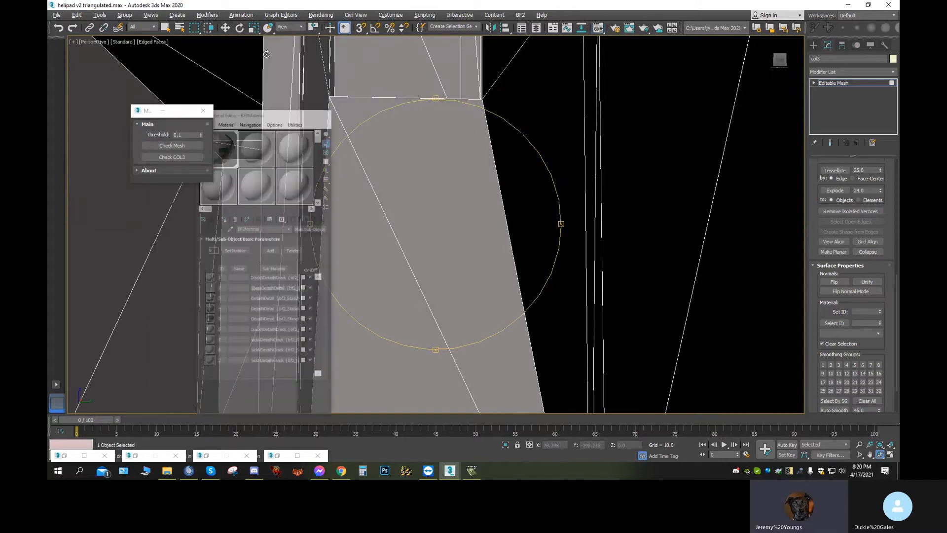
{"action": "left_click", "coordinate": [163, 110]}
{"action": "left_click_drag", "start_coordinate": [419, 197], "coordinate": [348, 307]}
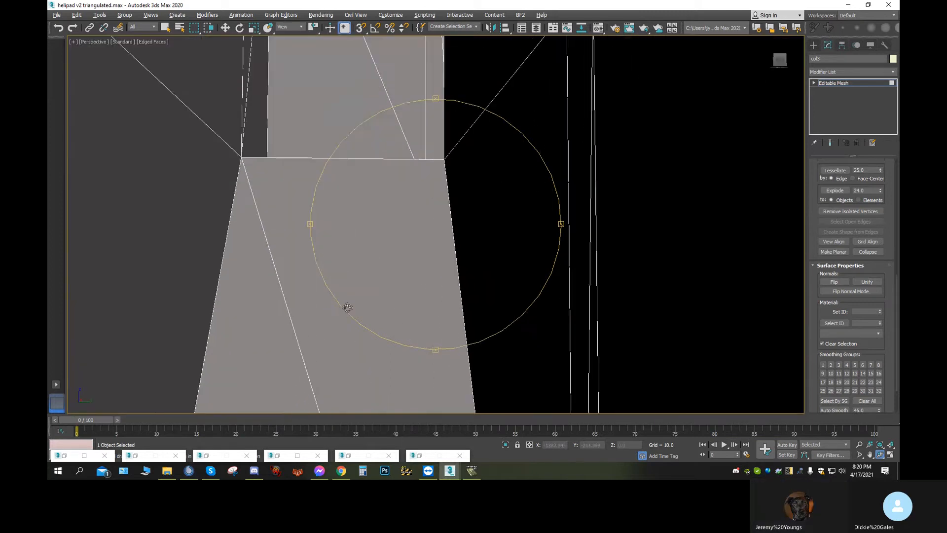
{"action": "left_click_drag", "start_coordinate": [409, 243], "coordinate": [395, 264]}
{"action": "middle_click_drag", "start_coordinate": [395, 264], "coordinate": [468, 26]}
- Return to the untitled navmesh scene and examine the gap beside the selected triangle from another side
{"action": "left_click_drag", "start_coordinate": [365, 150], "coordinate": [502, 209]}
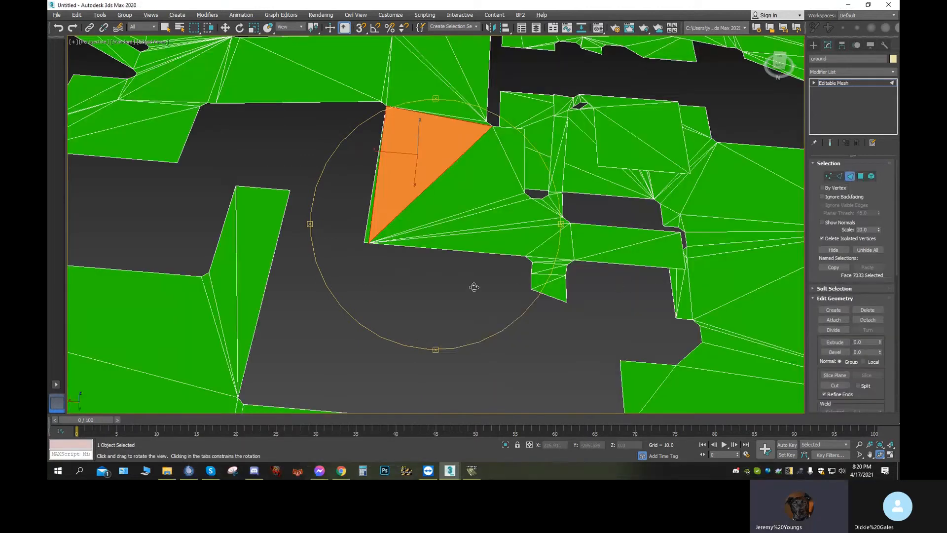
{"action": "left_click_drag", "start_coordinate": [439, 257], "coordinate": [512, 238]}
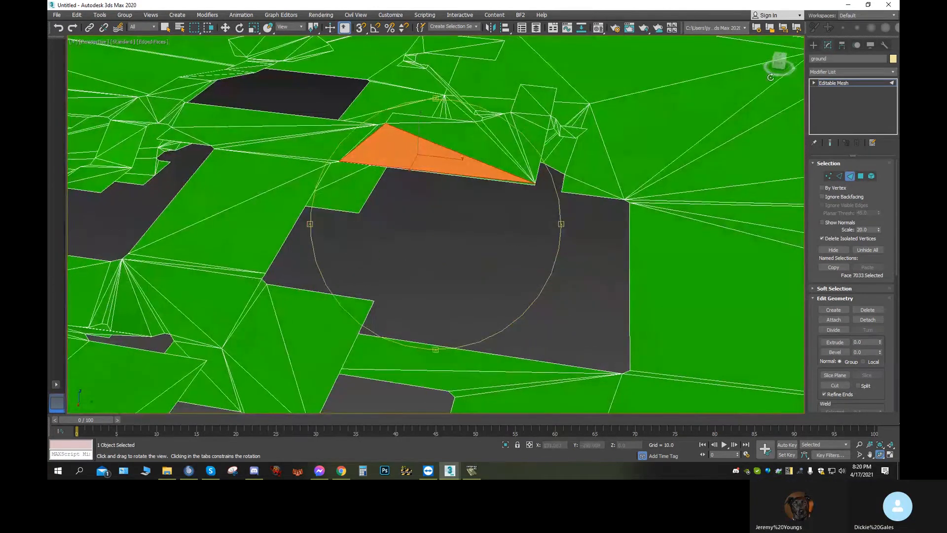
- Minimize 3ds Max and open the Heli_Base_v2 Meshes folder in File Explorer
{"action": "left_click", "coordinate": [847, 6]}
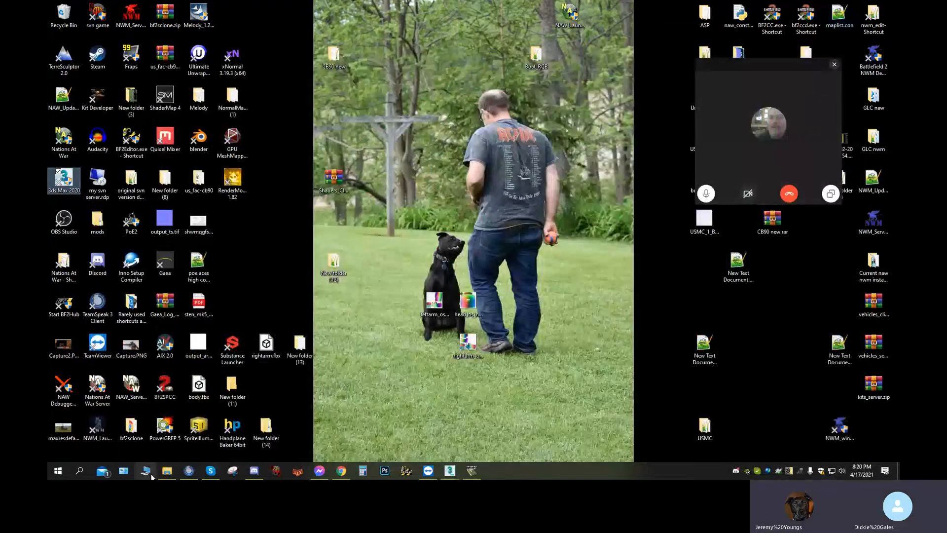
{"action": "left_click", "coordinate": [166, 470]}
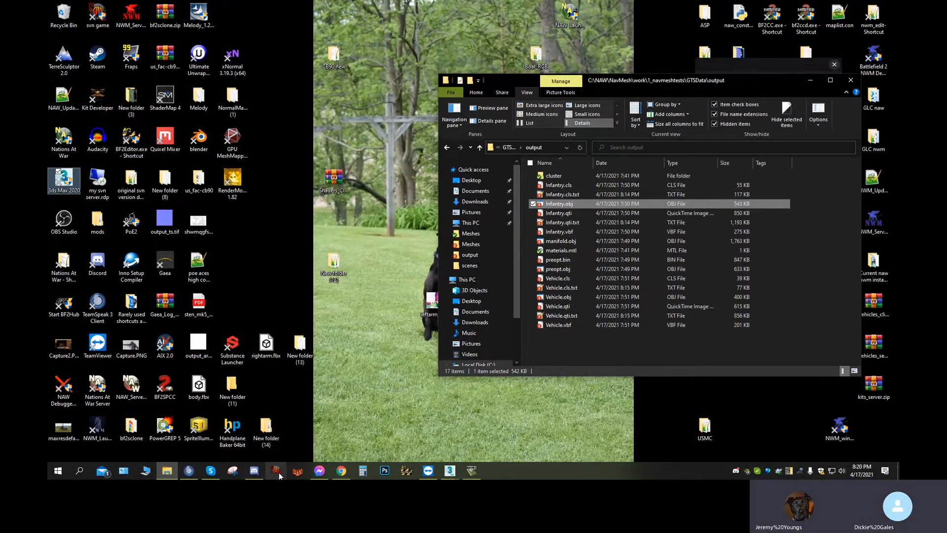
{"action": "left_click", "coordinate": [293, 472]}
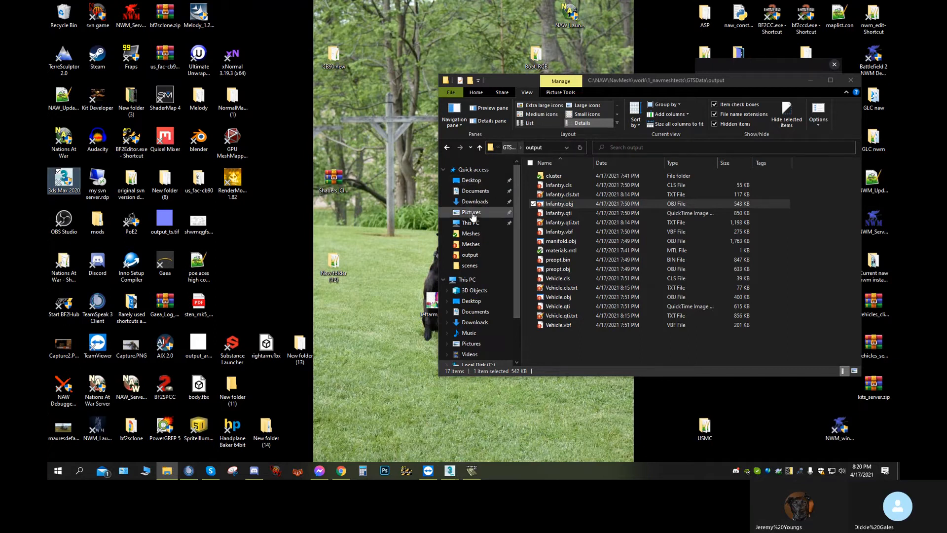
{"action": "left_click", "coordinate": [464, 246]}
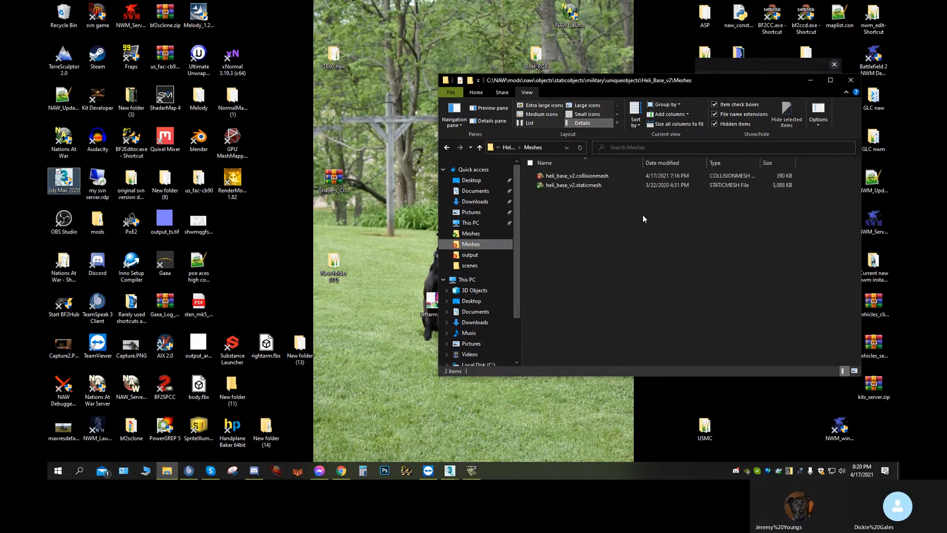
- Open heli_base_v2.staticmesh in BfMeshView and inspect the building's towers, walkways and helipad from several sides
{"action": "left_click", "coordinate": [605, 185]}
{"action": "key", "text": "Return"}
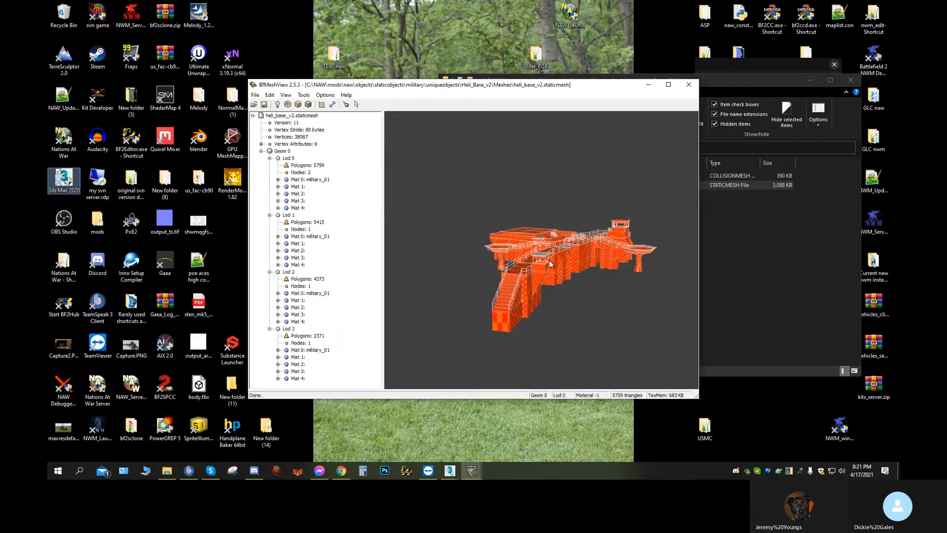
{"action": "left_click_drag", "start_coordinate": [543, 262], "coordinate": [397, 280]}
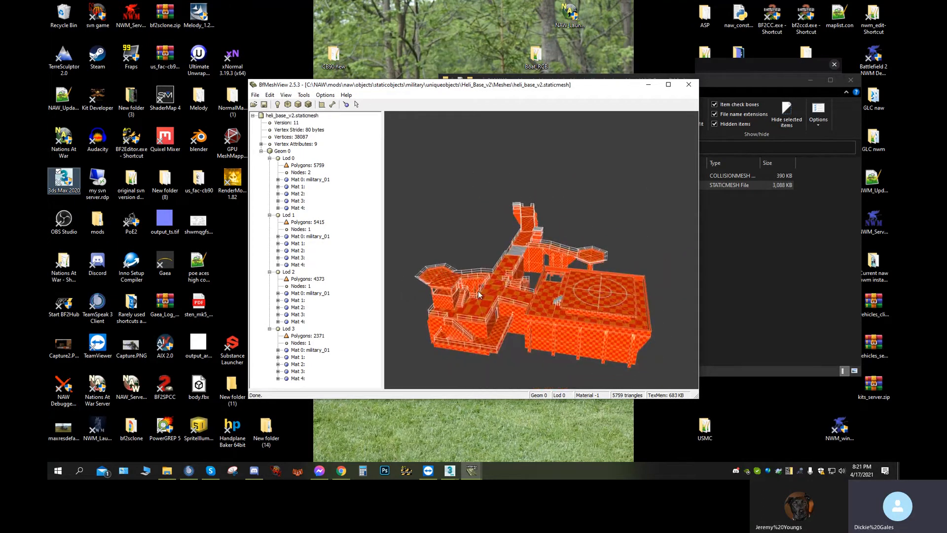
{"action": "left_click_drag", "start_coordinate": [478, 292], "coordinate": [545, 263]}
{"action": "middle_click_drag", "start_coordinate": [545, 262], "coordinate": [552, 249]}
{"action": "scroll", "coordinate": [551, 249], "scroll_direction": "up", "scroll_amount": 3}
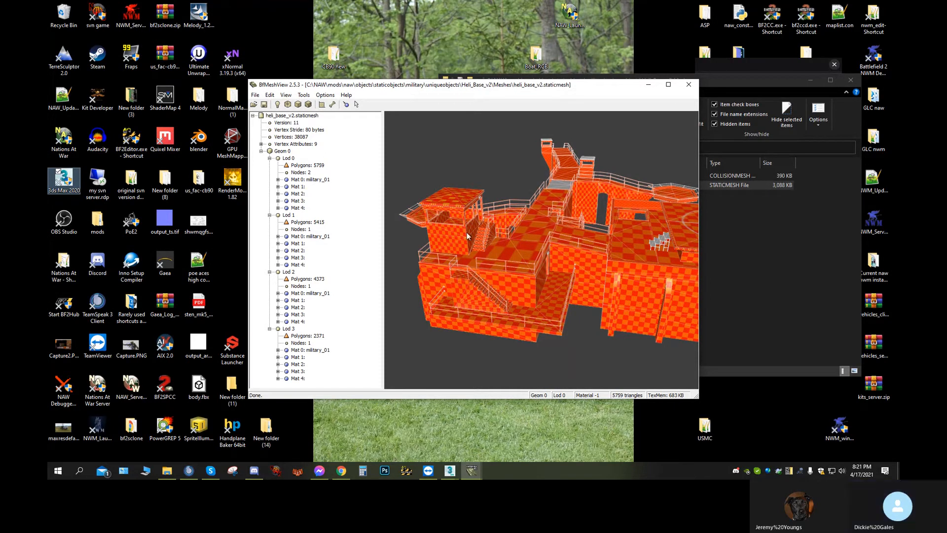
{"action": "left_click_drag", "start_coordinate": [567, 257], "coordinate": [528, 221]}
{"action": "left_click_drag", "start_coordinate": [525, 230], "coordinate": [530, 267]}
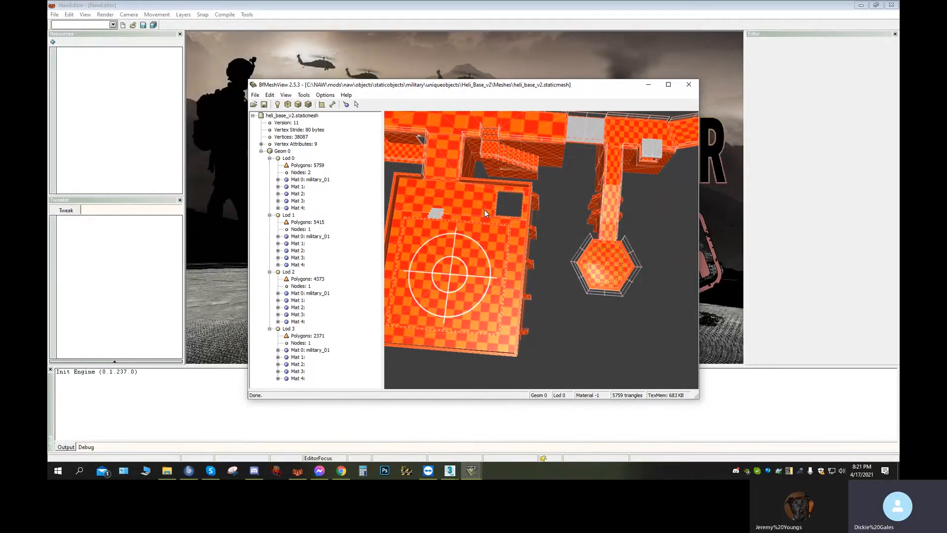
- Examine the helipad's square roof opening, the adjoining stairs and the doorway in the side wall of the static mesh
{"action": "left_click_drag", "start_coordinate": [508, 204], "coordinate": [503, 207]}
{"action": "left_click_drag", "start_coordinate": [505, 193], "coordinate": [503, 193]}
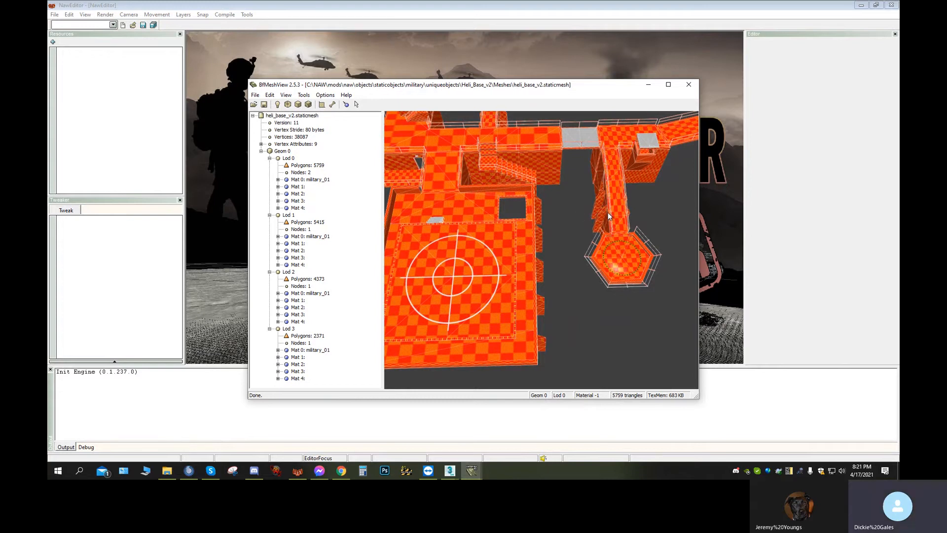
{"action": "scroll", "coordinate": [557, 211], "scroll_direction": "up", "scroll_amount": 2}
{"action": "left_click_drag", "start_coordinate": [555, 196], "coordinate": [526, 191]}
{"action": "middle_click_drag", "start_coordinate": [526, 191], "coordinate": [600, 402]}
{"action": "scroll", "coordinate": [596, 351], "scroll_direction": "up", "scroll_amount": 2}
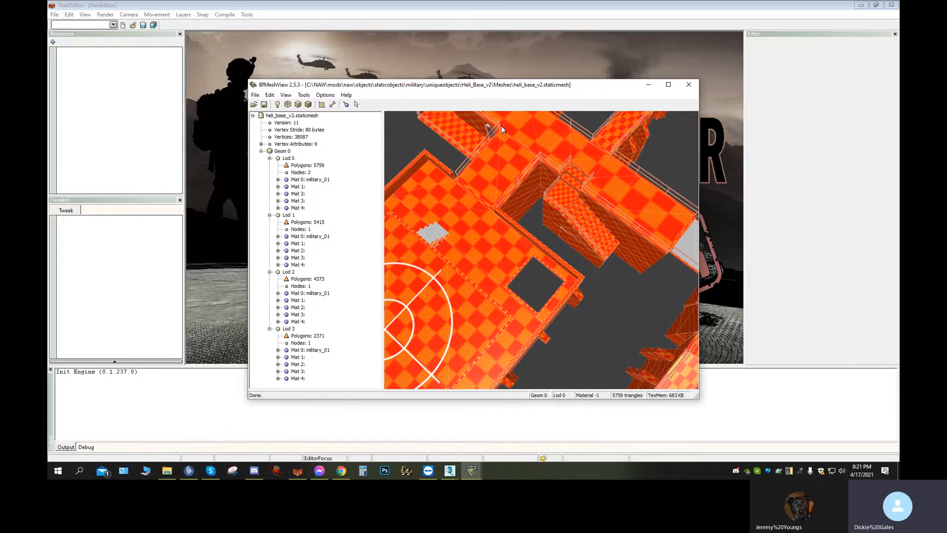
{"action": "left_click_drag", "start_coordinate": [494, 135], "coordinate": [531, 297]}
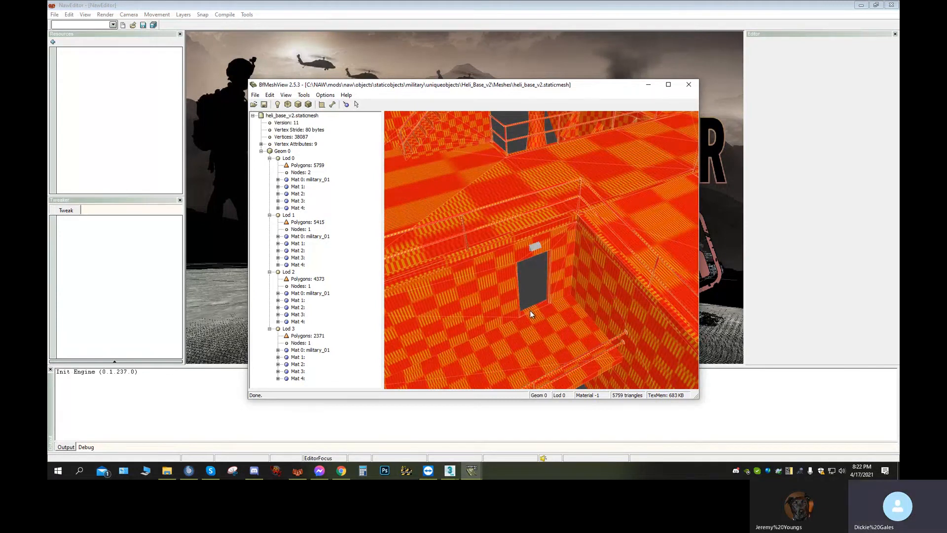
{"action": "mouse_move", "coordinate": [530, 312]}
{"action": "left_mouse_down"}
{"action": "mouse_move", "coordinate": [534, 294]}
{"action": "mouse_move", "coordinate": [542, 301]}
{"action": "mouse_move", "coordinate": [533, 316]}
{"action": "left_mouse_up"}
{"action": "scroll", "coordinate": [554, 276], "scroll_direction": "down", "scroll_amount": 10}
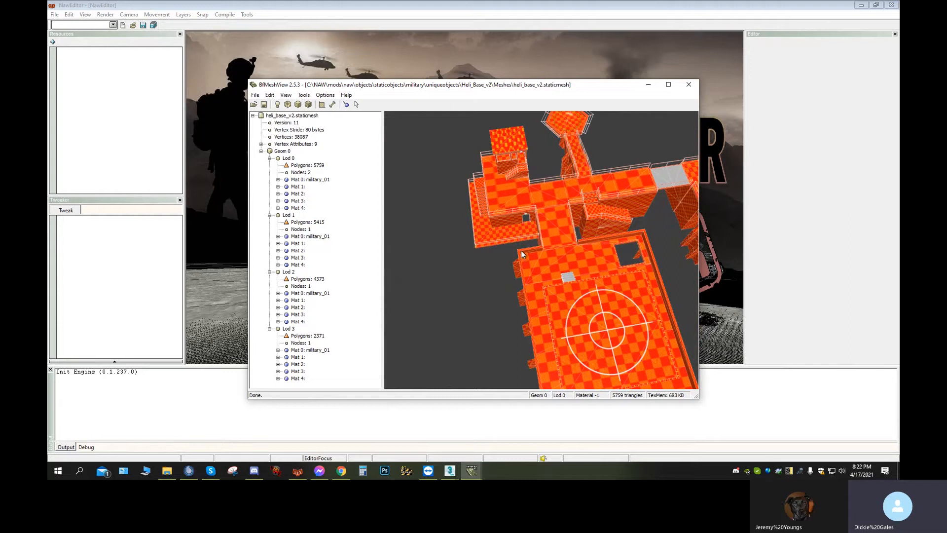
- Minimize the mesh viewer, start NawEditor with the naw mod and load the 1_navmeshtests level
{"action": "left_click", "coordinate": [648, 84]}
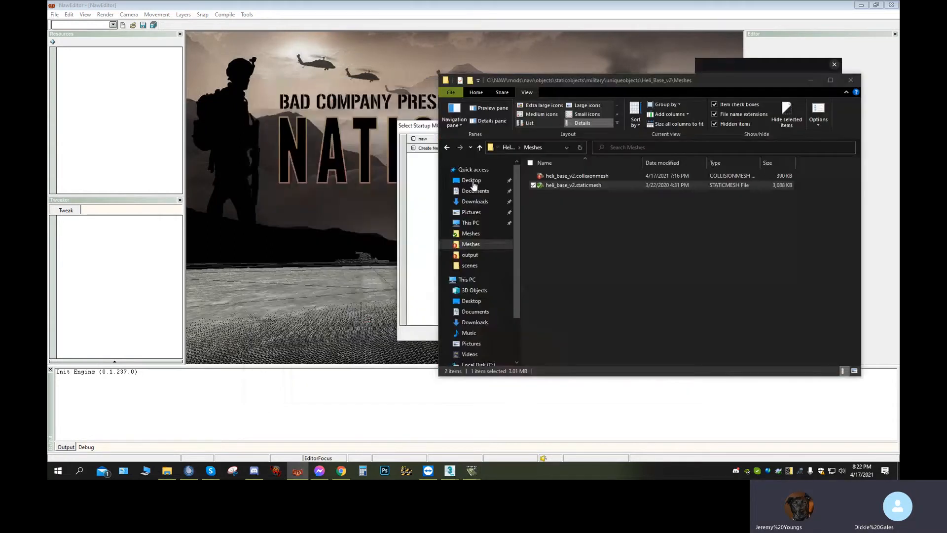
{"action": "double_click", "coordinate": [422, 140]}
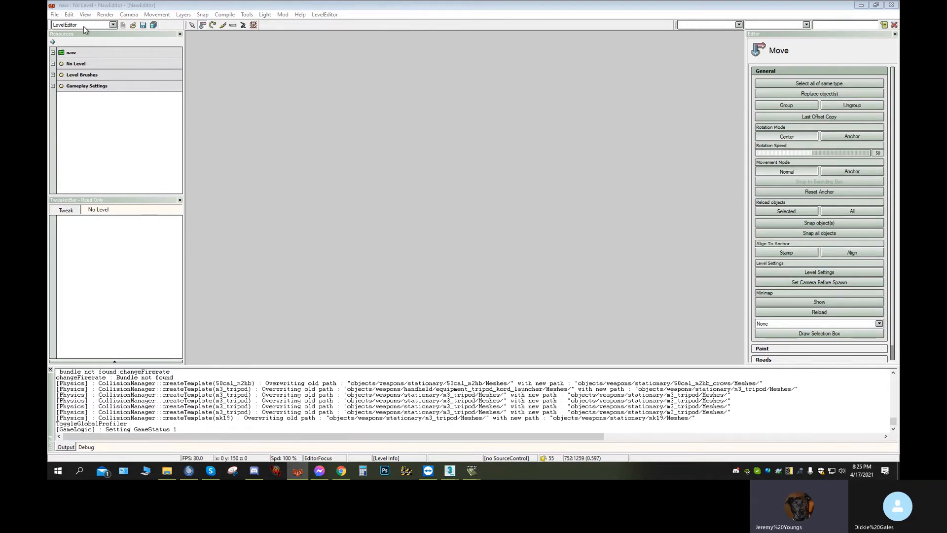
{"action": "left_click", "coordinate": [54, 14]}
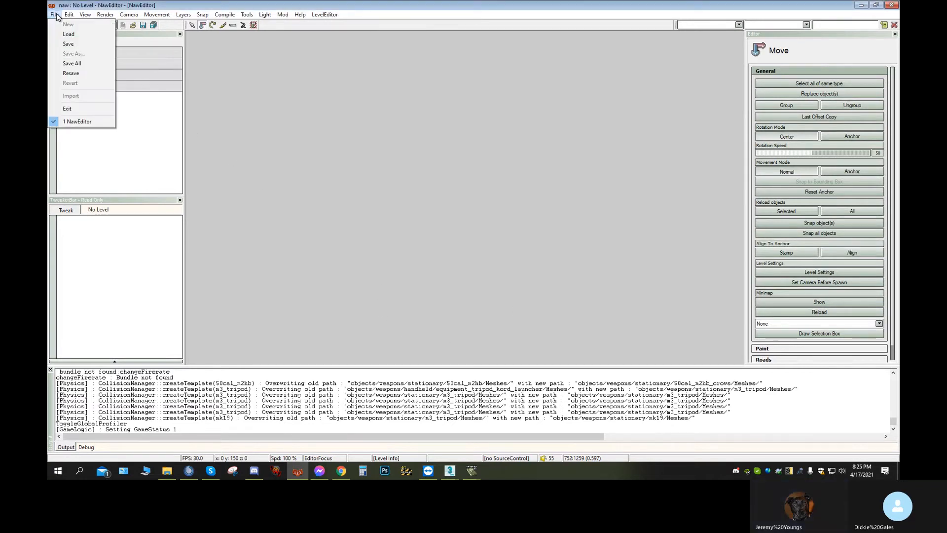
{"action": "left_click", "coordinate": [67, 36]}
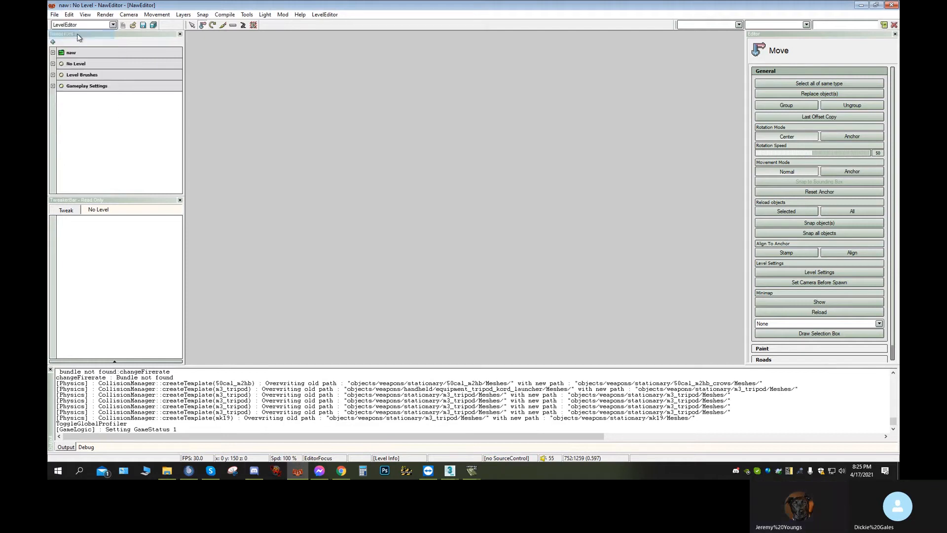
{"action": "double_click", "coordinate": [458, 148]}
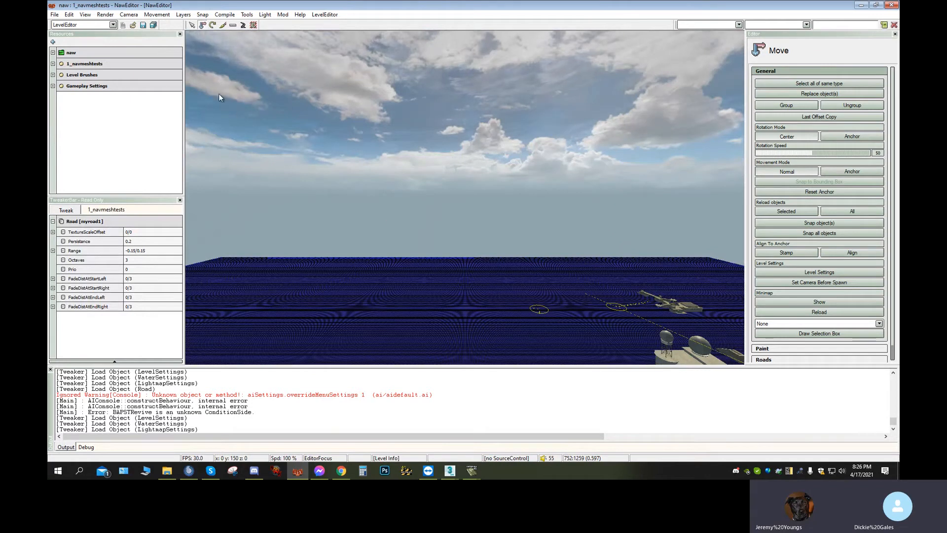
- Turn on drawing of AI and the infantry navmesh in the level view
{"action": "left_click", "coordinate": [105, 14]}
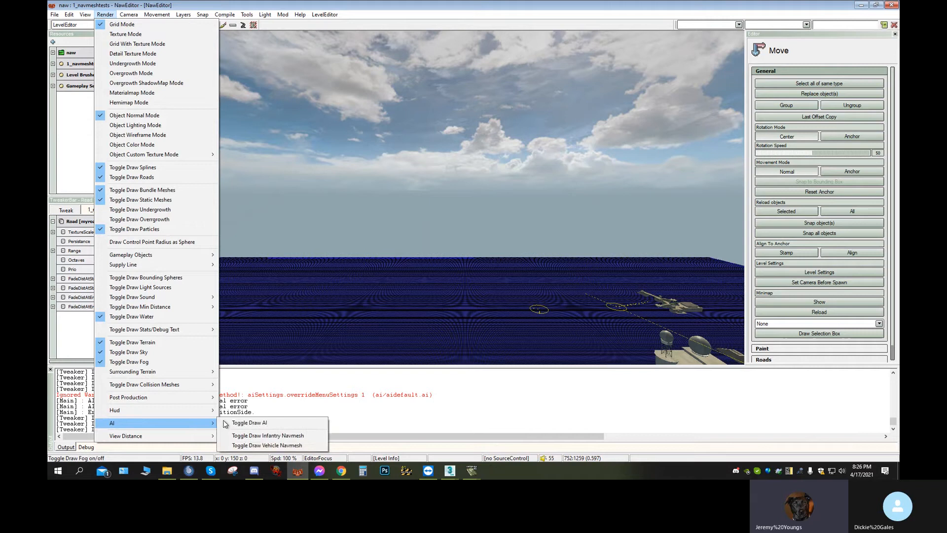
{"action": "left_click", "coordinate": [242, 423]}
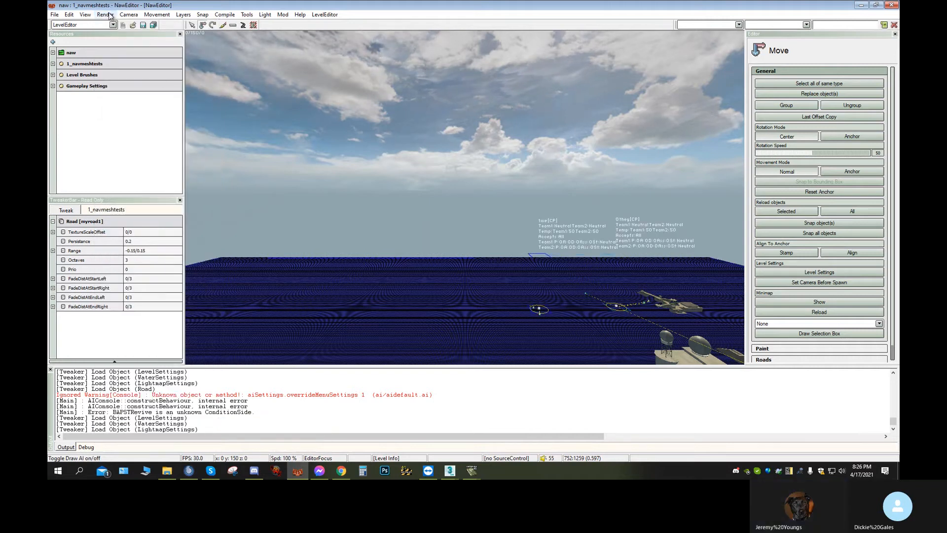
{"action": "left_click", "coordinate": [105, 14]}
{"action": "mouse_move", "coordinate": [212, 424]}
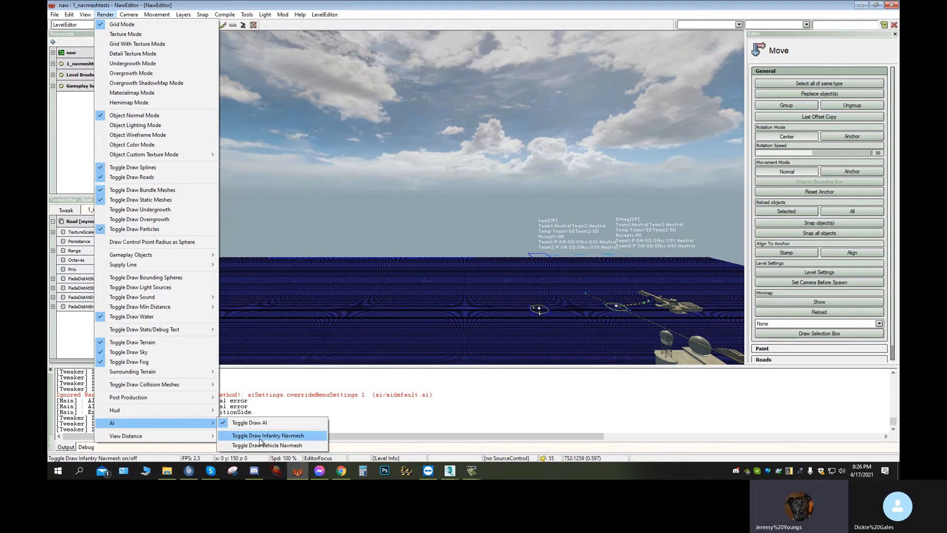
{"action": "left_click", "coordinate": [241, 435]}
- Fly to the helipad building and examine the infantry navmesh on its roofs, walkways and stairs from above
{"action": "key", "text": "w"}
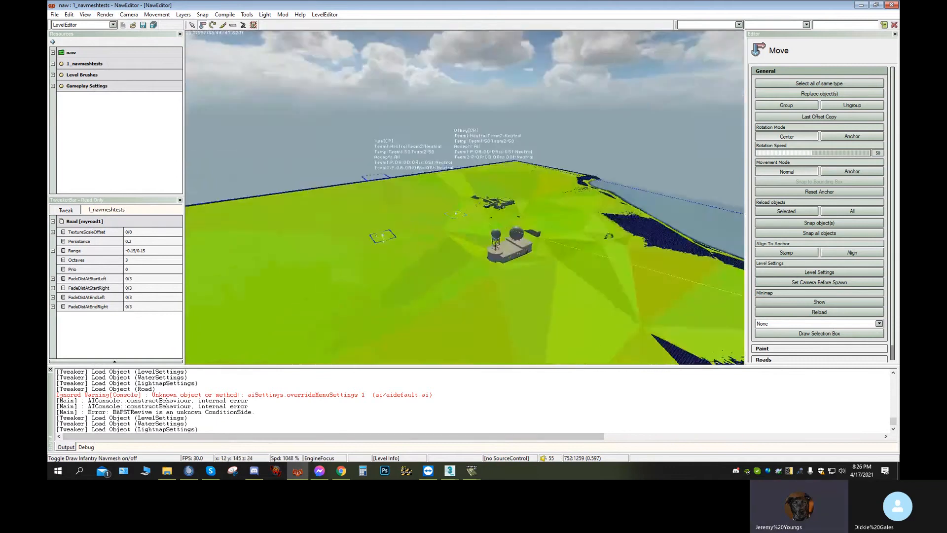
{"action": "key", "text": "s"}
{"action": "key", "text": "w"}
{"action": "key", "text": "a"}
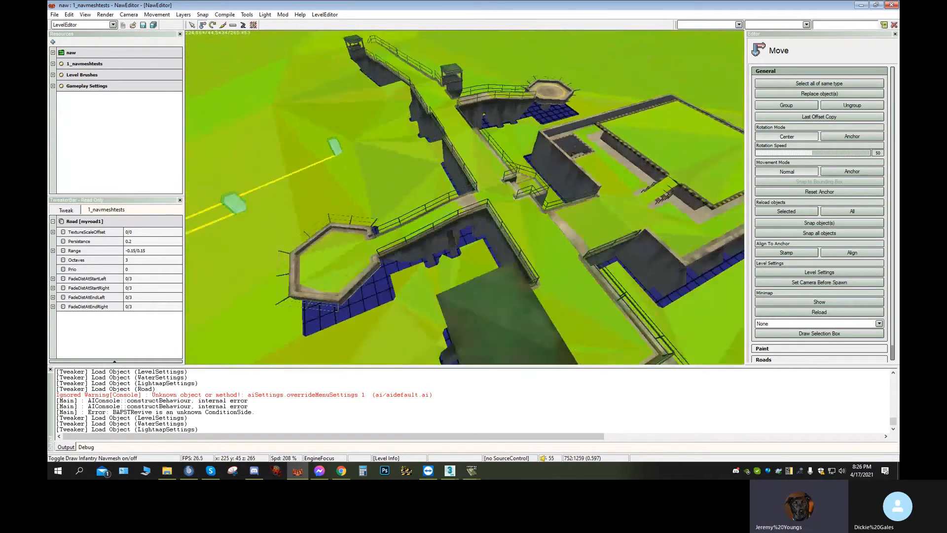
{"action": "key", "text": "a"}
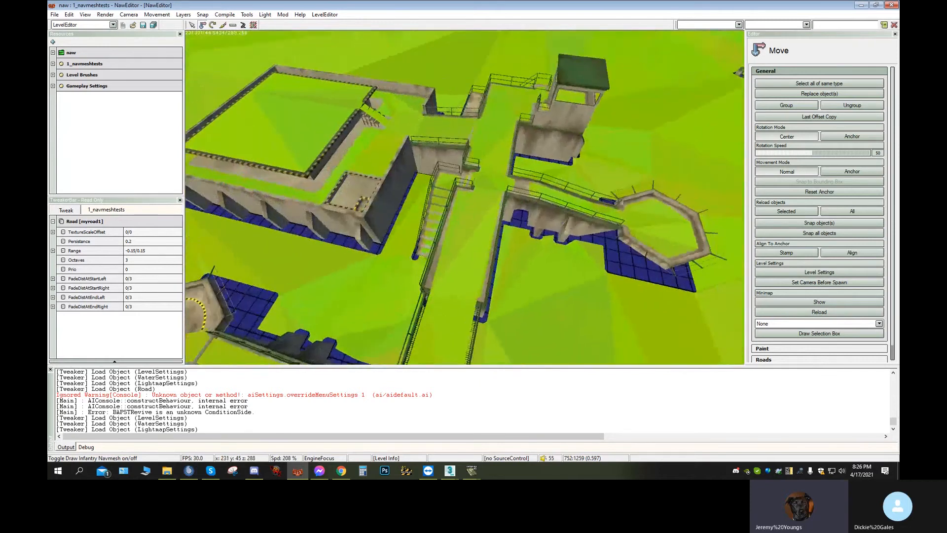
{"action": "key", "text": "a"}
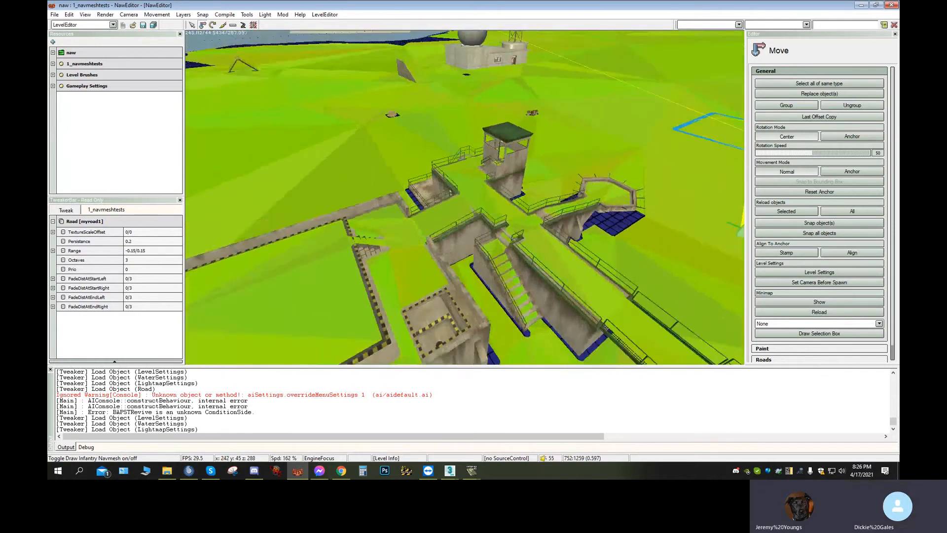
{"action": "key", "text": "a"}
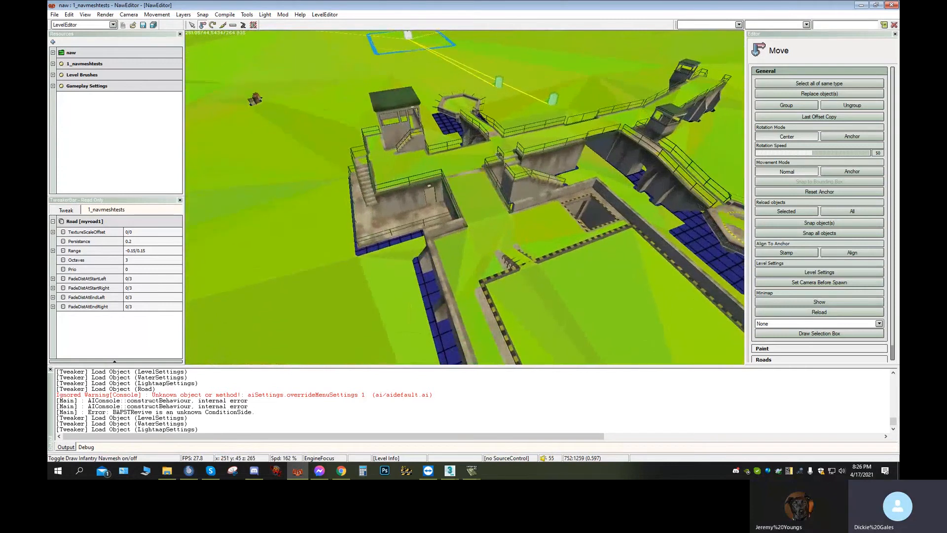
- Enter the lower level beneath the helipad and inspect the terrain and navmesh around the interior walls and cabinets
{"action": "key", "text": "w"}
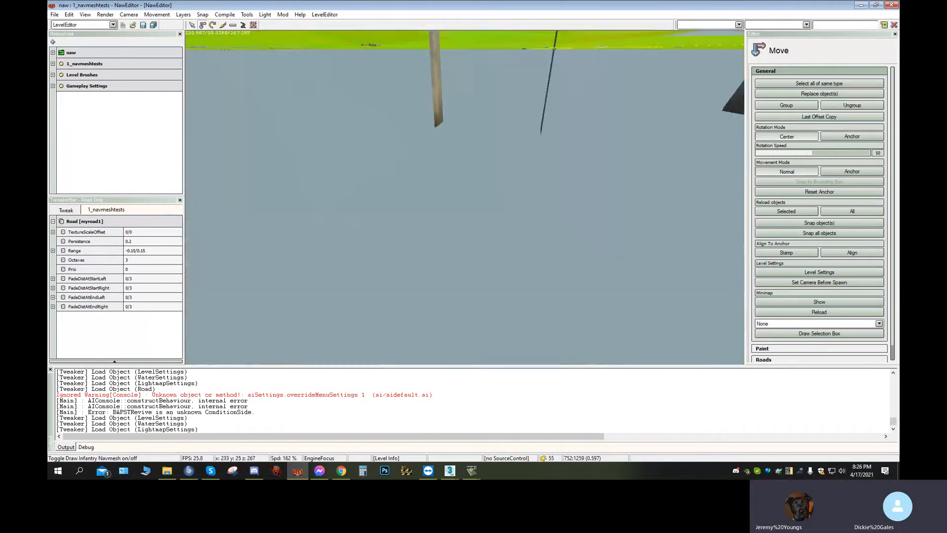
{"action": "key", "text": "w"}
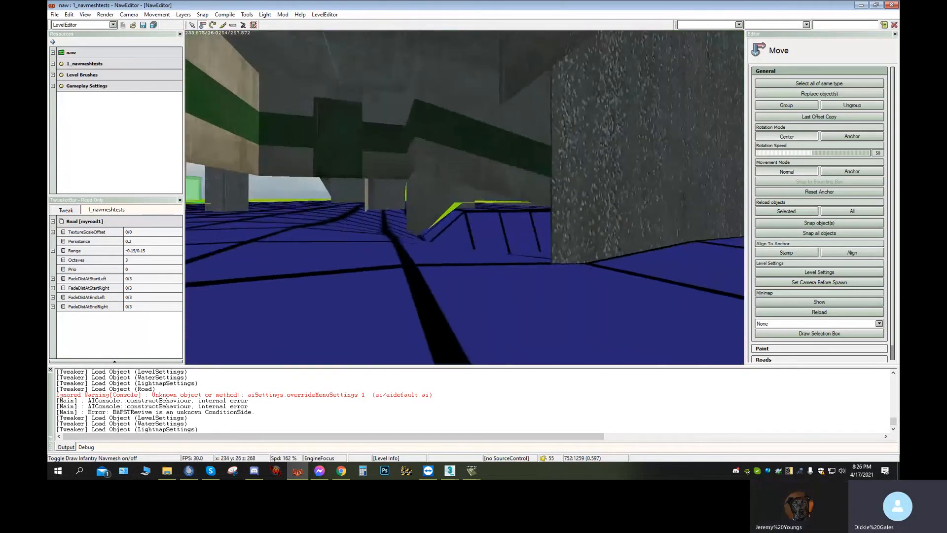
{"action": "right_click_drag", "start_coordinate": [464, 197], "coordinate": [340, 231]}
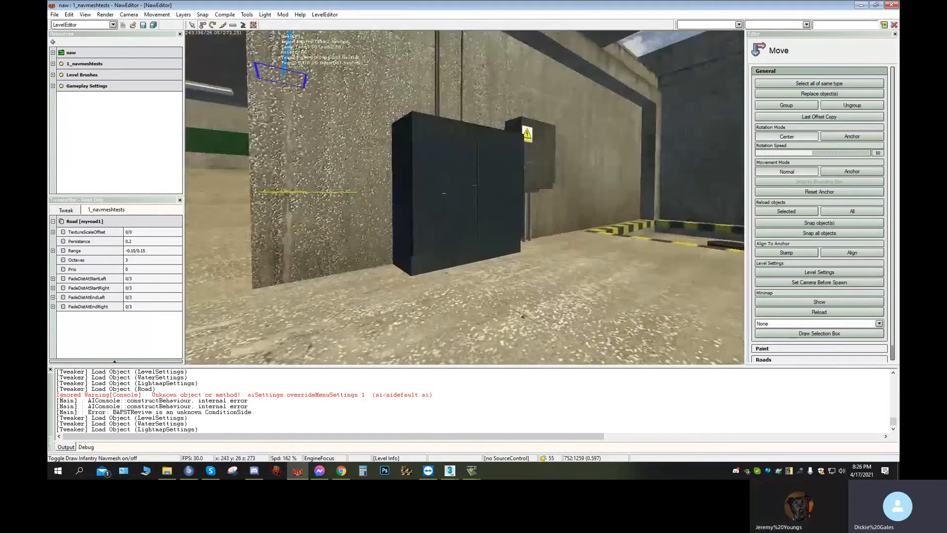
{"action": "key", "text": "s"}
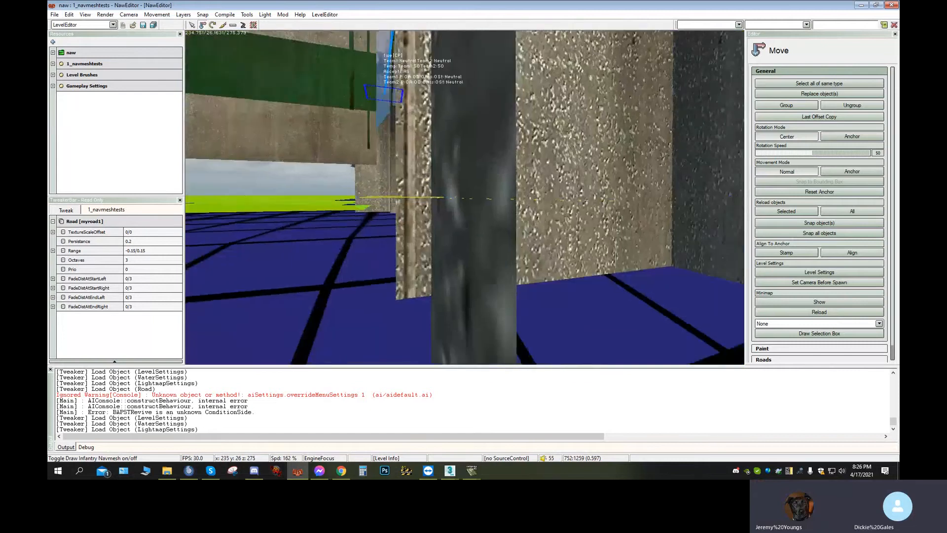
{"action": "right_click_drag", "start_coordinate": [465, 197], "coordinate": [573, 225]}
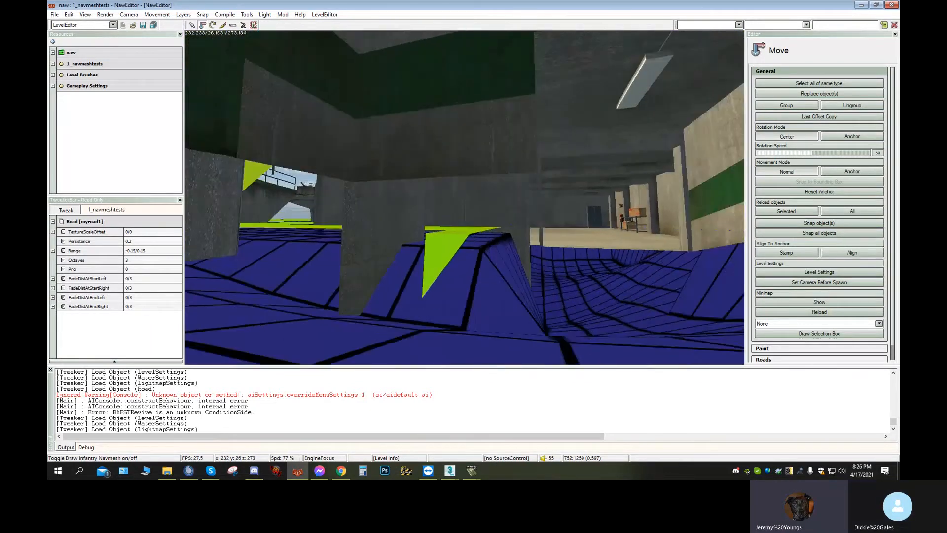
{"action": "key", "text": "w"}
{"action": "right_click_drag", "start_coordinate": [464, 197], "coordinate": [531, 182]}
{"action": "key", "text": "d"}
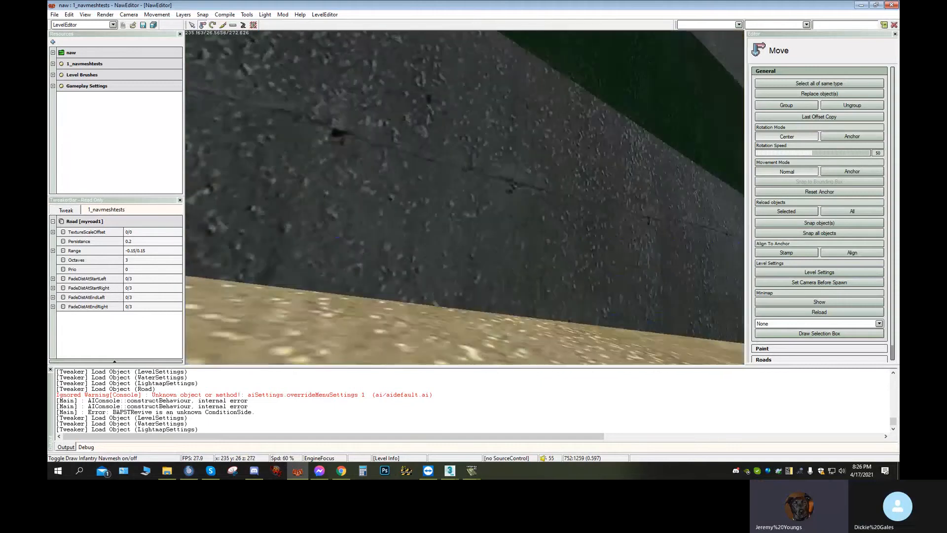
- Inspect where the navmesh and terrain meet the concrete walls further inside the helipad building's lower level
{"action": "key", "text": "w"}
{"action": "right_click_drag", "start_coordinate": [465, 197], "coordinate": [612, 205]}
{"action": "right_click_drag", "start_coordinate": [465, 197], "coordinate": [577, 194]}
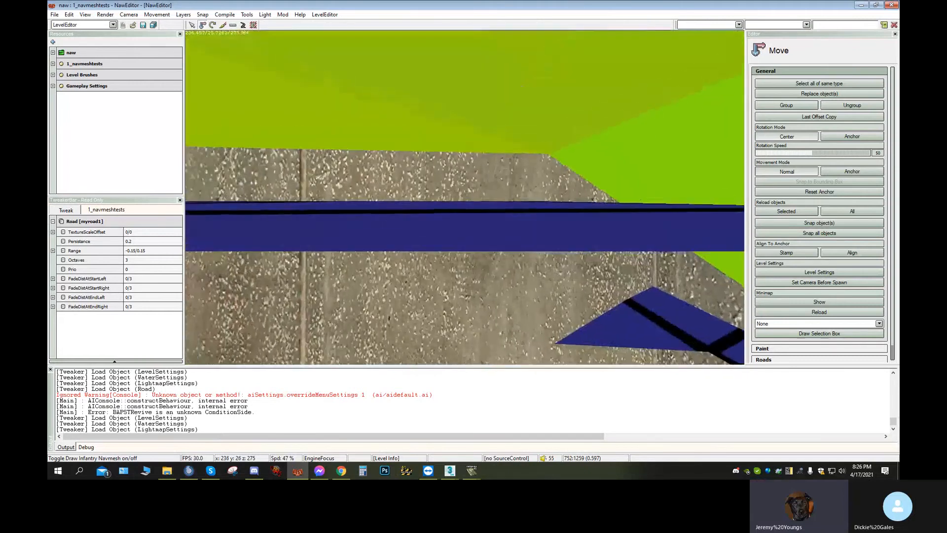
{"action": "key", "text": "d"}
{"action": "key", "text": "w"}
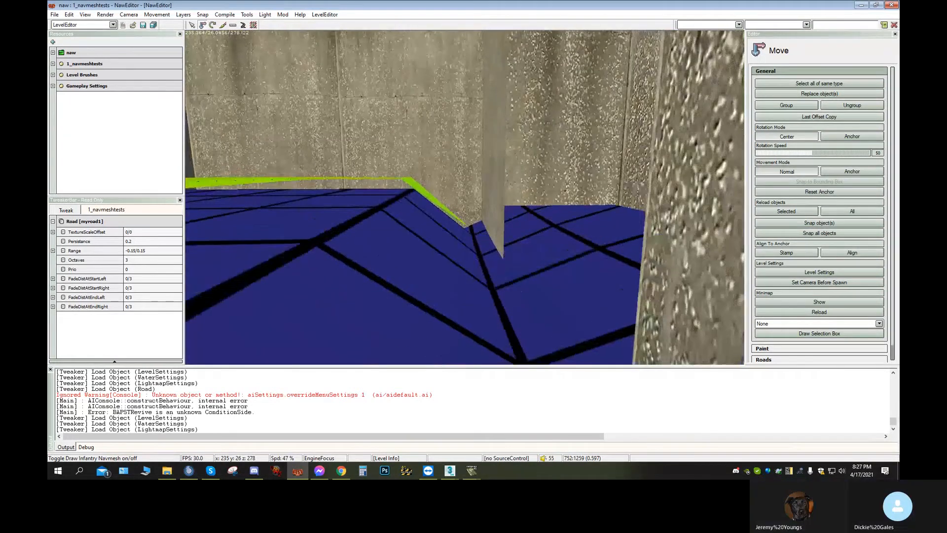
{"action": "key", "text": "a"}
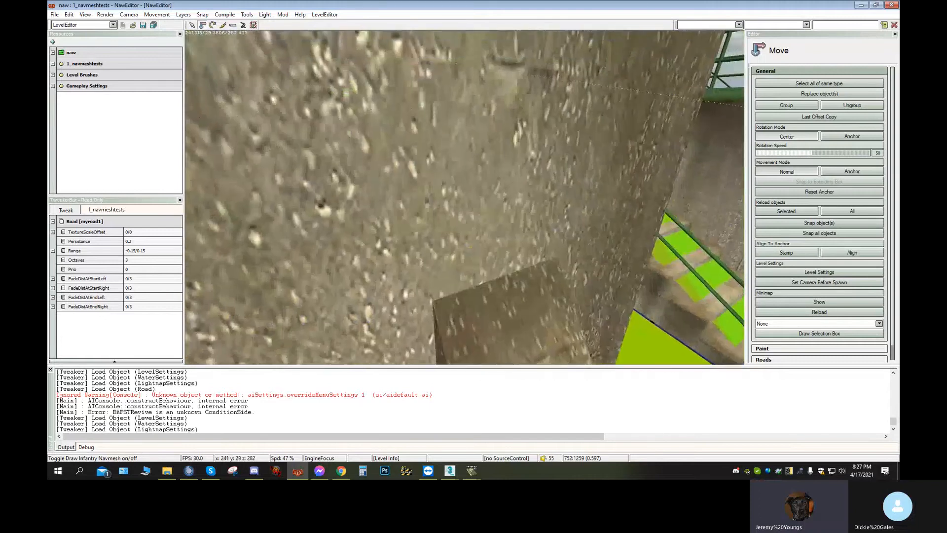
- Leave the lower level and examine the navmesh on the outer concrete staircase, its top landing and the walkway below
{"action": "key", "text": "s"}
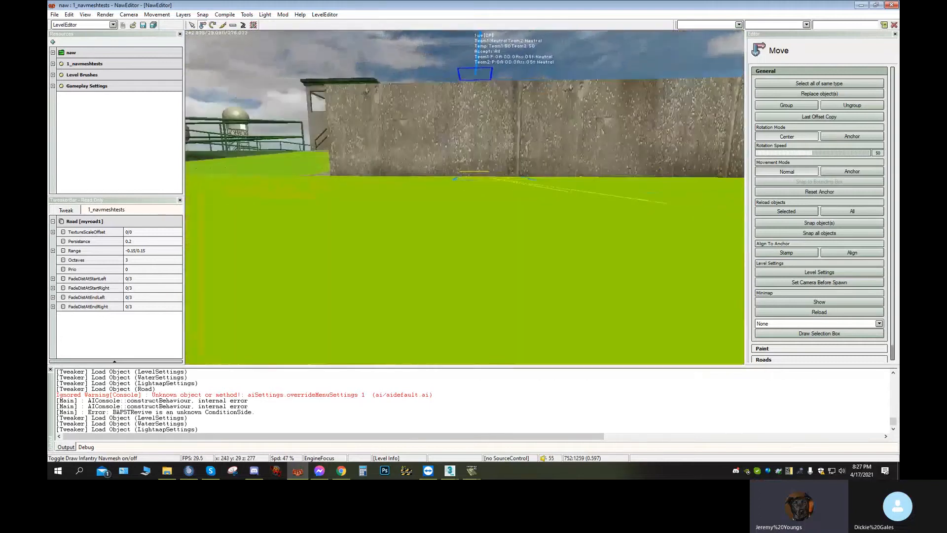
{"action": "key", "text": "s"}
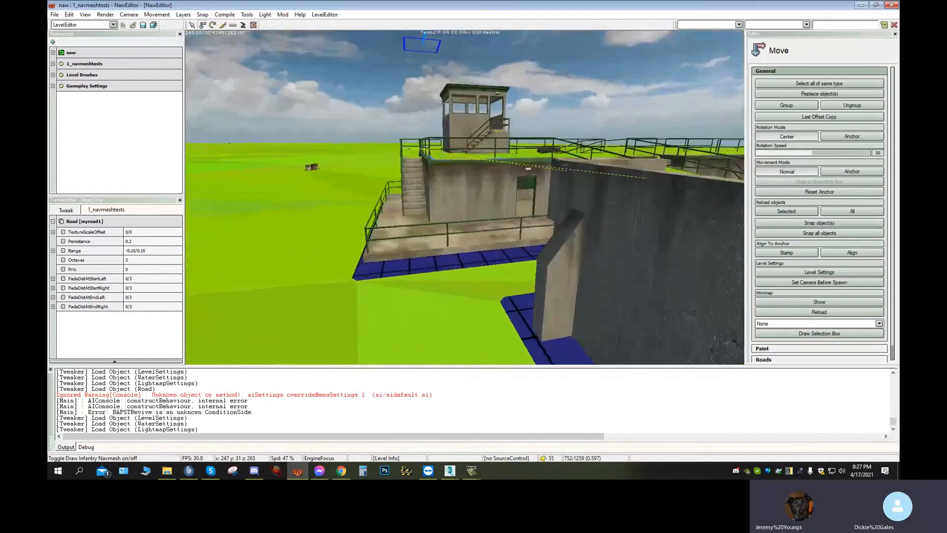
{"action": "key", "text": "w"}
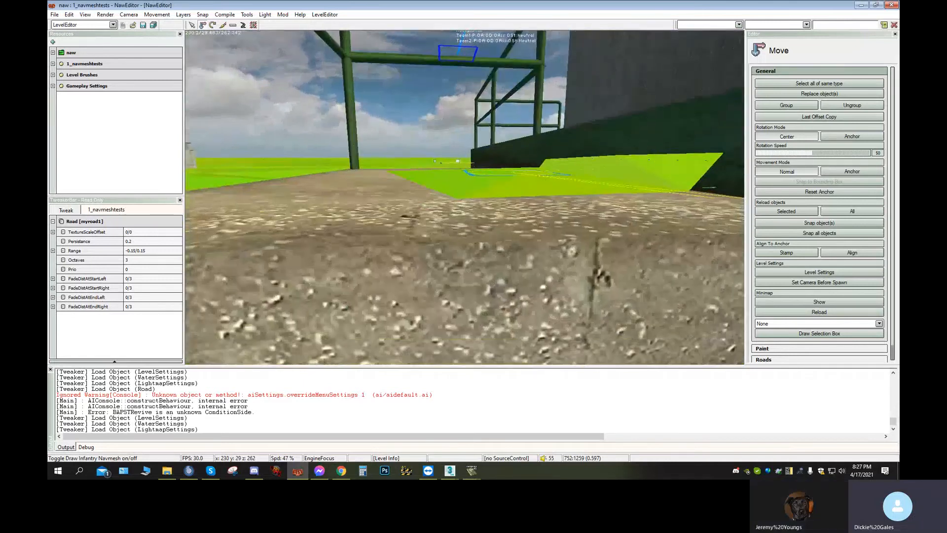
{"action": "key", "text": "w"}
{"action": "scroll", "coordinate": [464, 197], "scroll_direction": "down", "scroll_amount": 2}
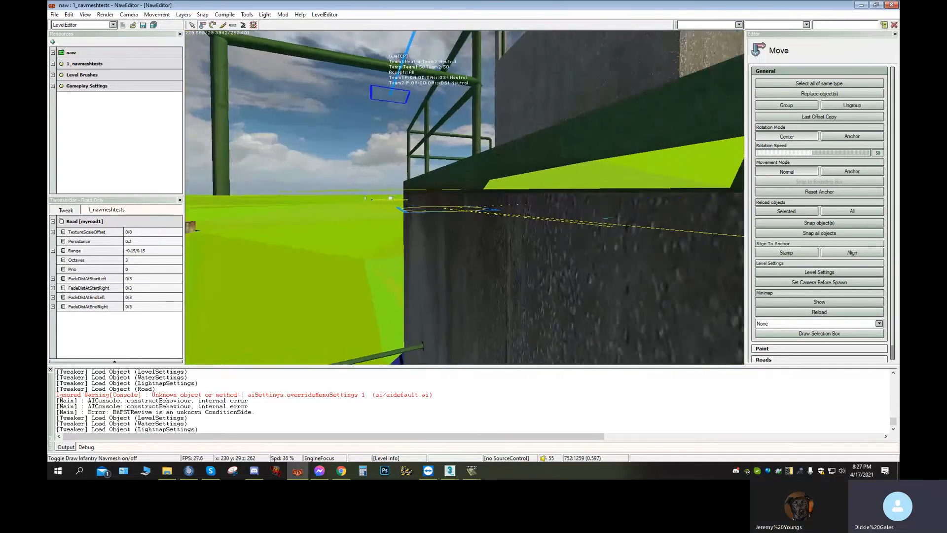
{"action": "key", "text": "w"}
{"action": "scroll", "coordinate": [465, 198], "scroll_direction": "down", "scroll_amount": 3}
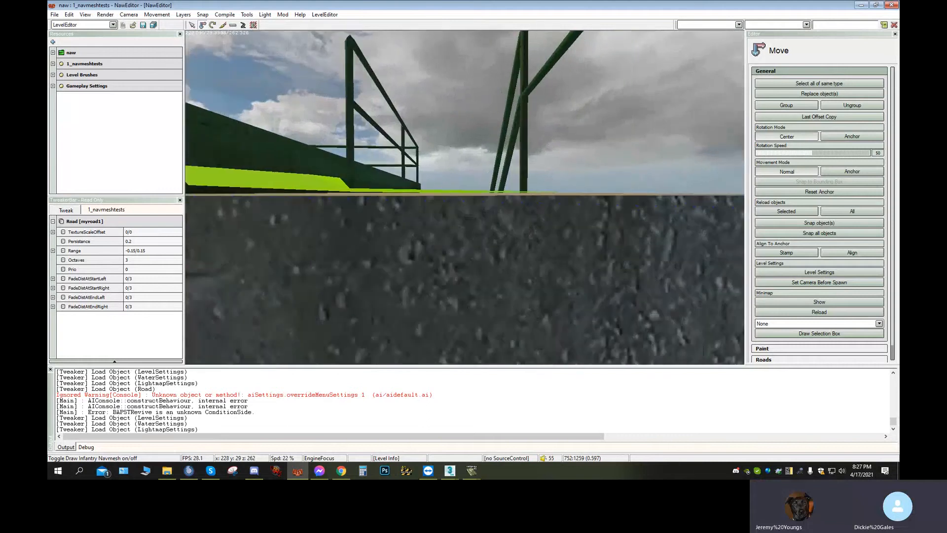
{"action": "key", "text": "w"}
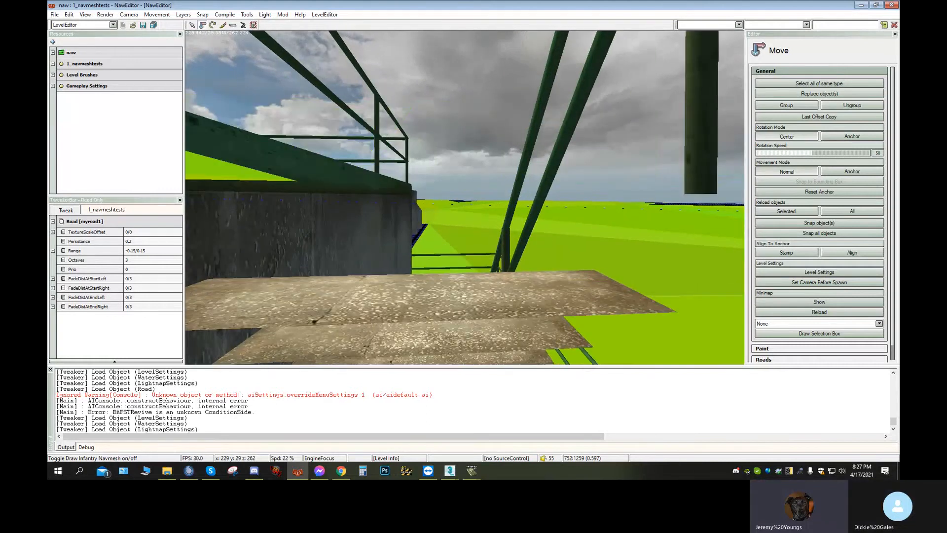
{"action": "key", "text": "s"}
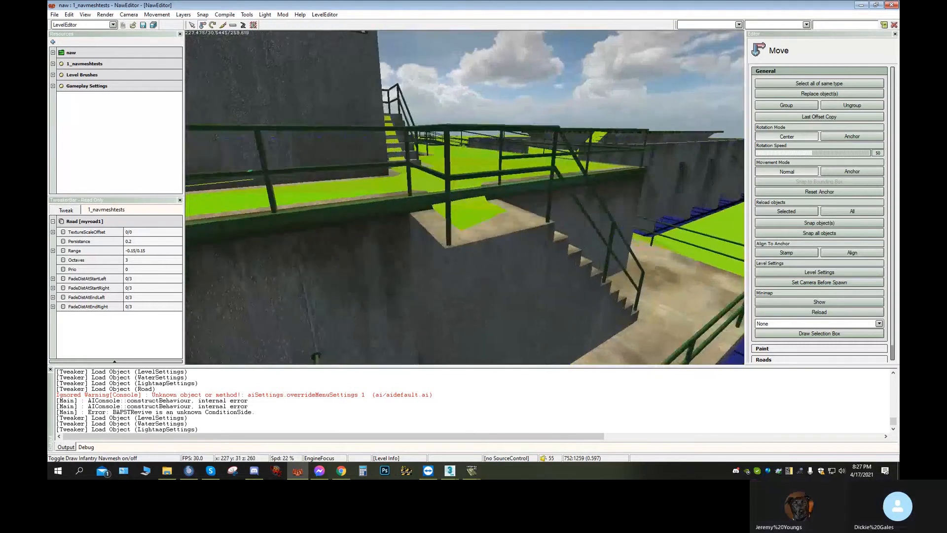
{"action": "key", "text": "d"}
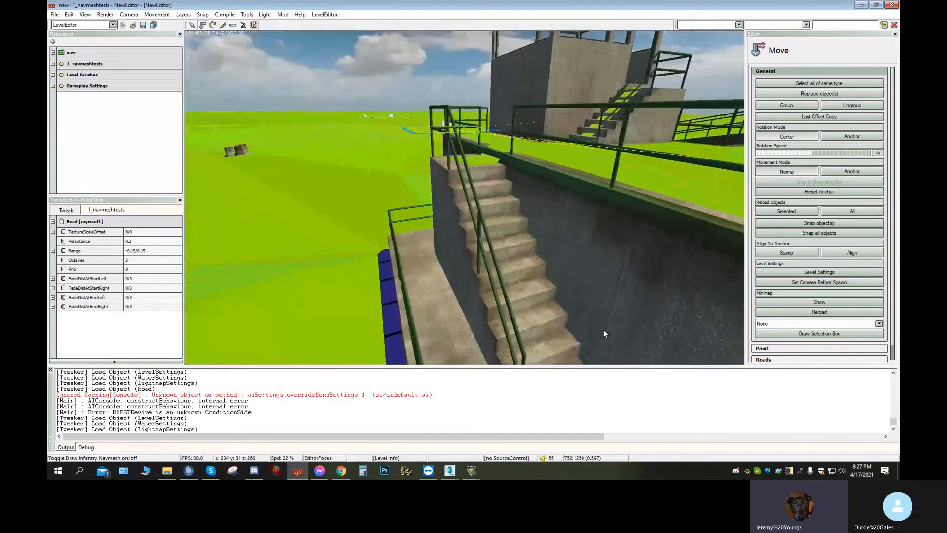
{"action": "key", "text": "d"}
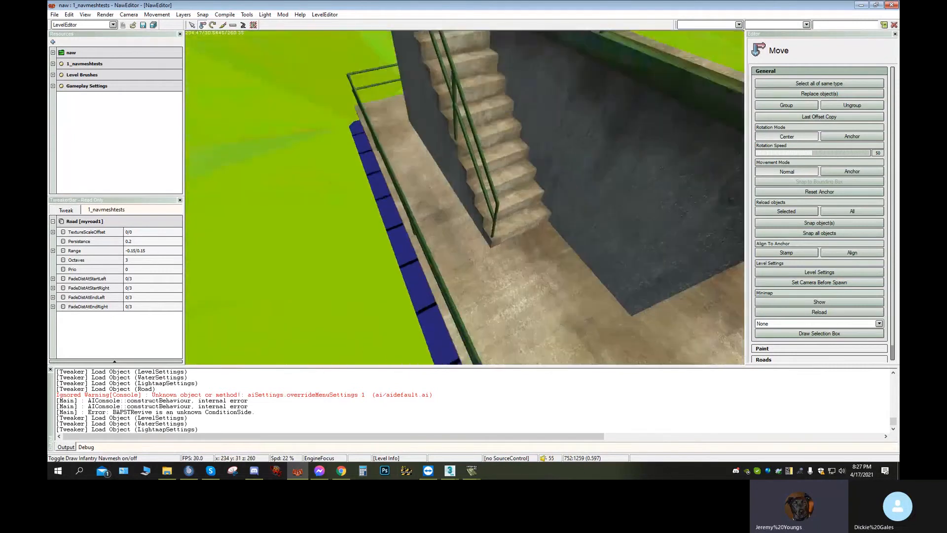
{"action": "key", "text": "d"}
{"action": "key", "text": "d"}
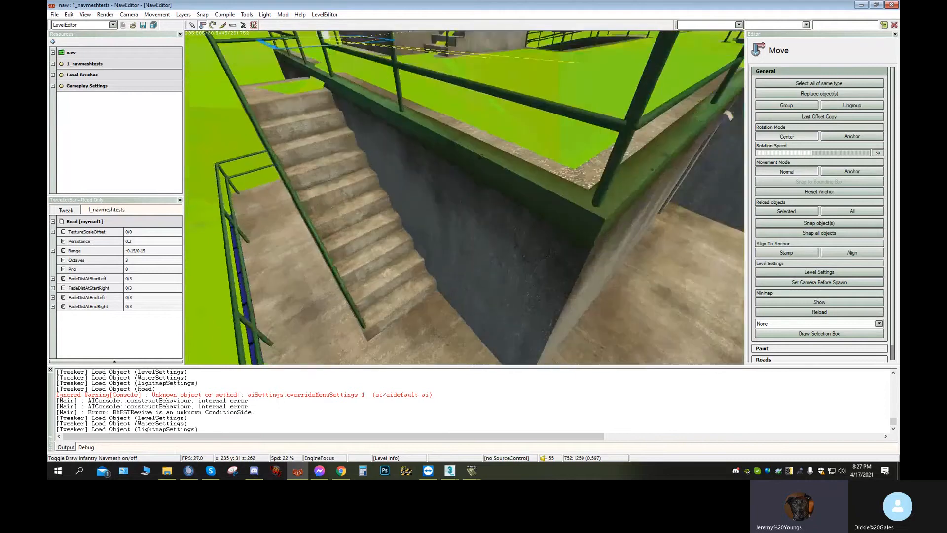
- Compare the navmesh on the control tower's steps with the outer staircase leading down to the railed walkway
{"action": "key", "text": "w"}
{"action": "scroll", "coordinate": [464, 198], "scroll_direction": "down", "scroll_amount": 3}
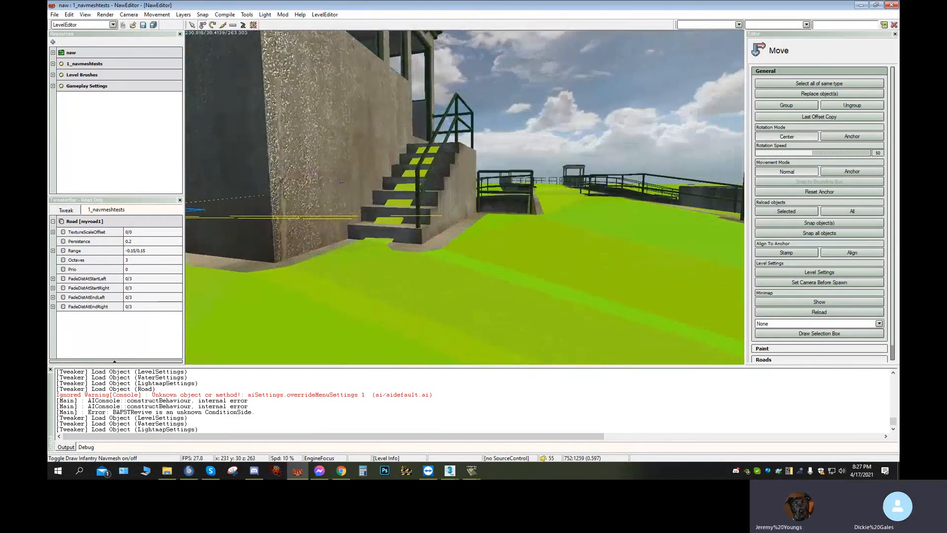
{"action": "key", "text": "w"}
{"action": "key", "text": "d"}
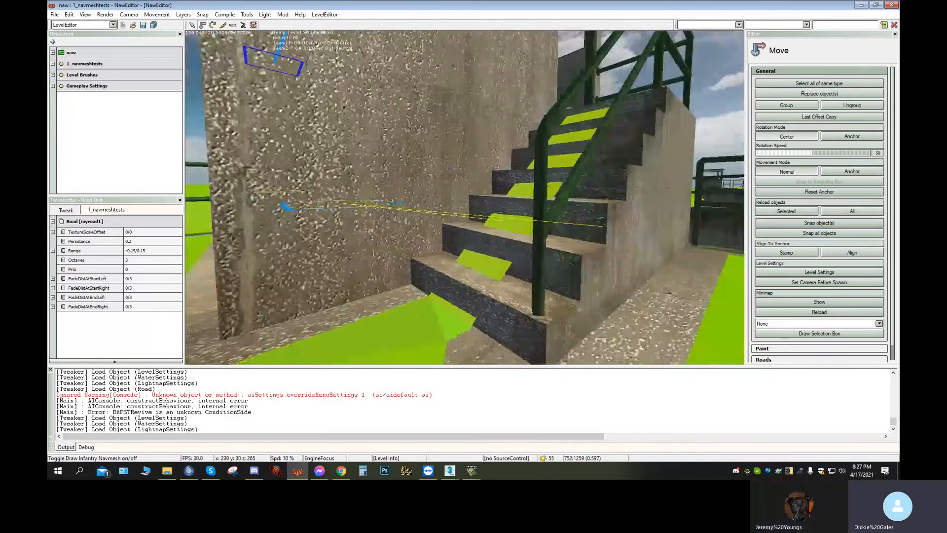
{"action": "key", "text": "s"}
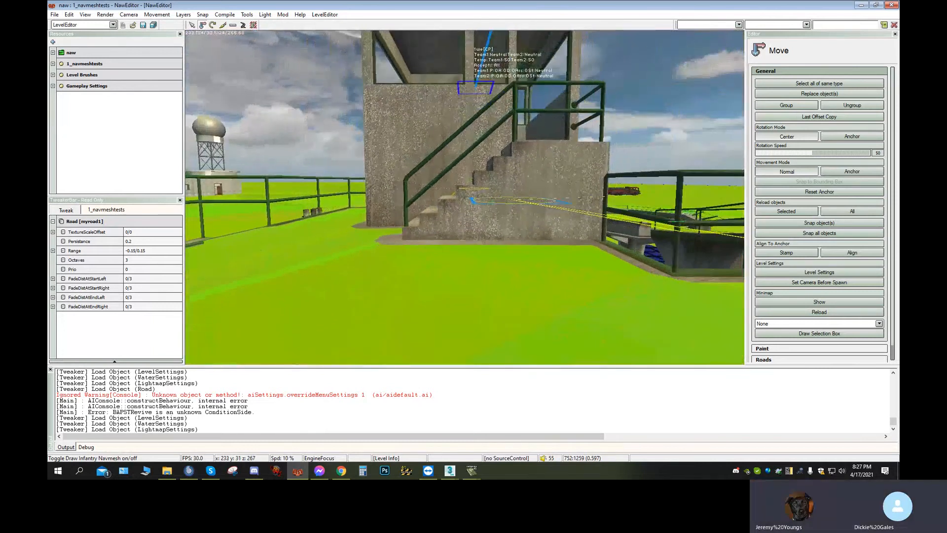
{"action": "key", "text": "w"}
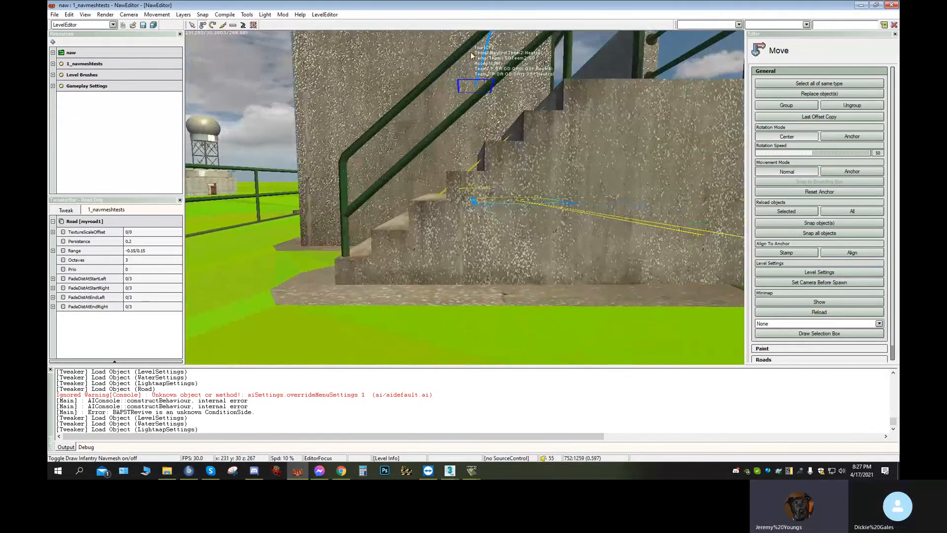
{"action": "key", "text": "a"}
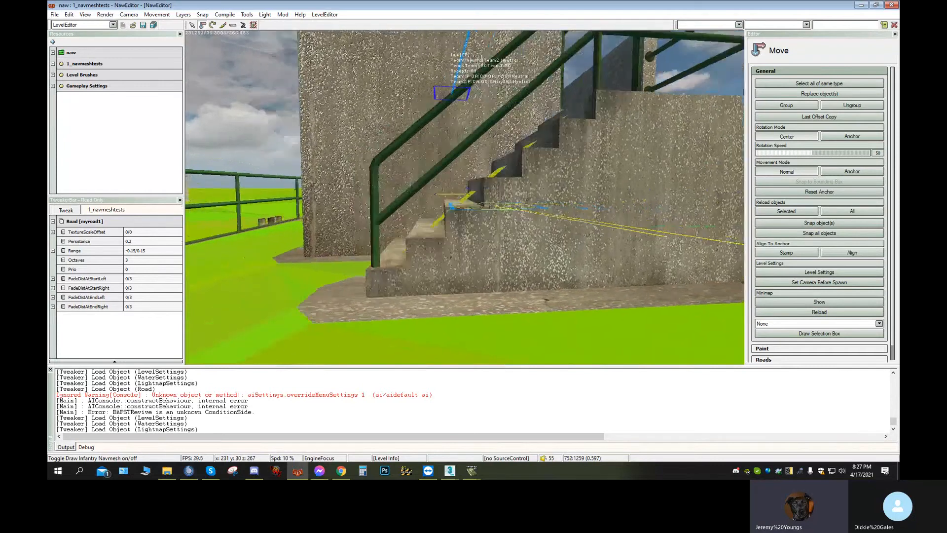
{"action": "key", "text": "a"}
{"action": "scroll", "coordinate": [465, 197], "scroll_direction": "up", "scroll_amount": 6}
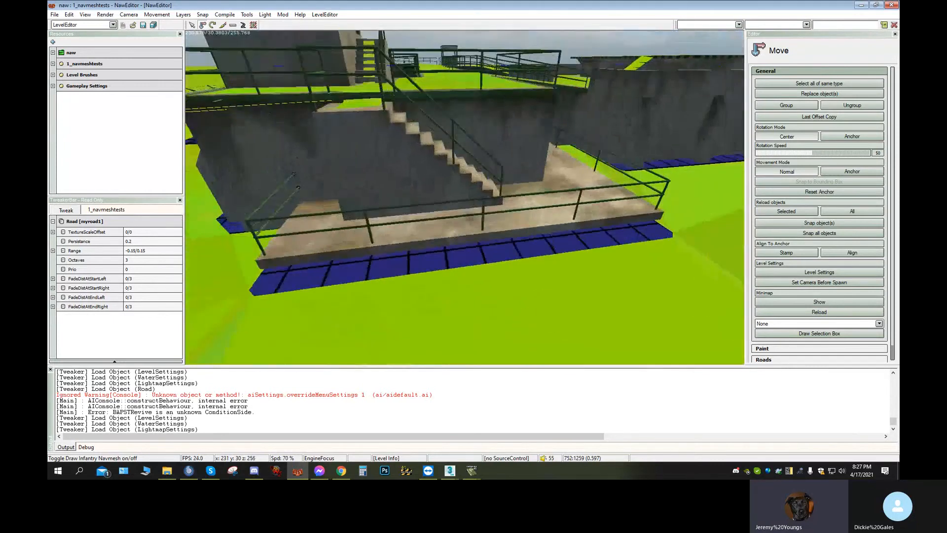
{"action": "key", "text": "w"}
{"action": "key", "text": "d"}
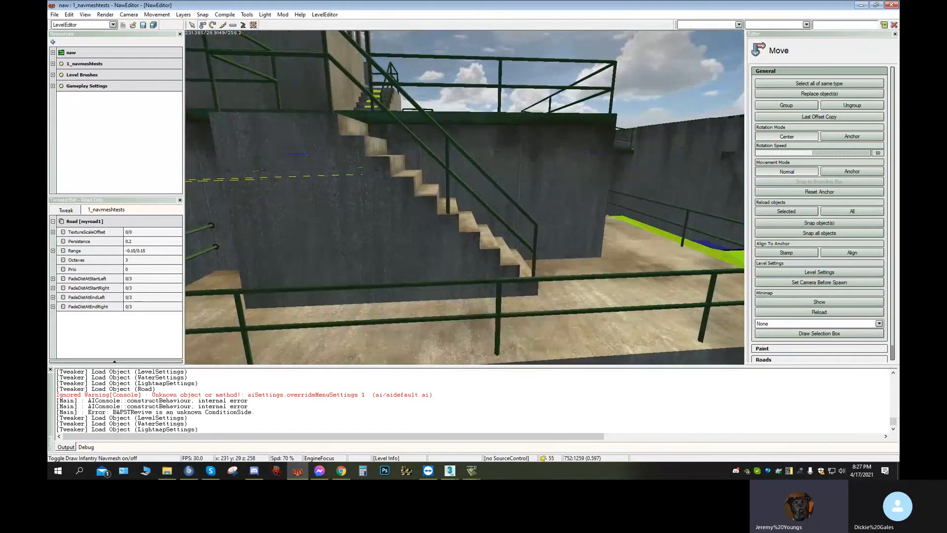
{"action": "key", "text": "s"}
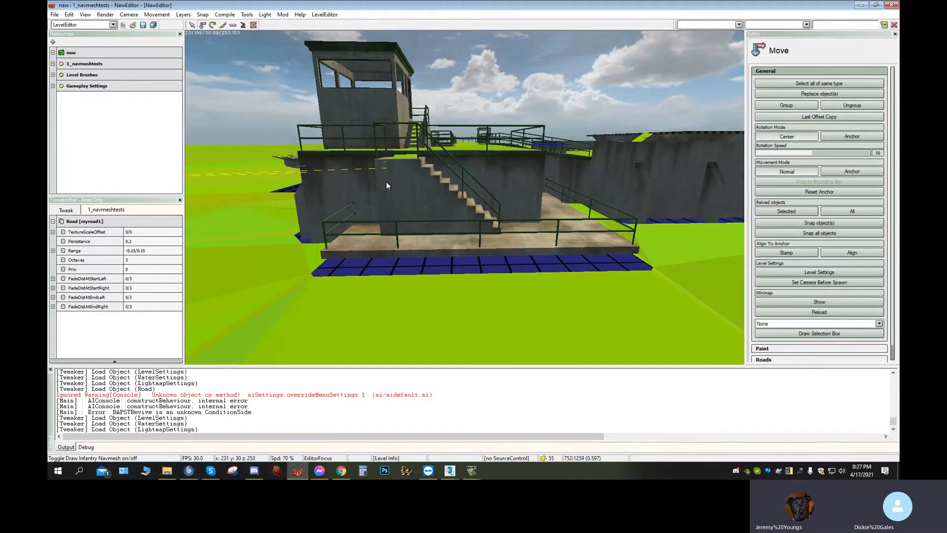
- Close the level editor and open AI.ai from the 1_navmeshtests level's ai folder in Notepad++
{"action": "left_click", "coordinate": [893, 5]}
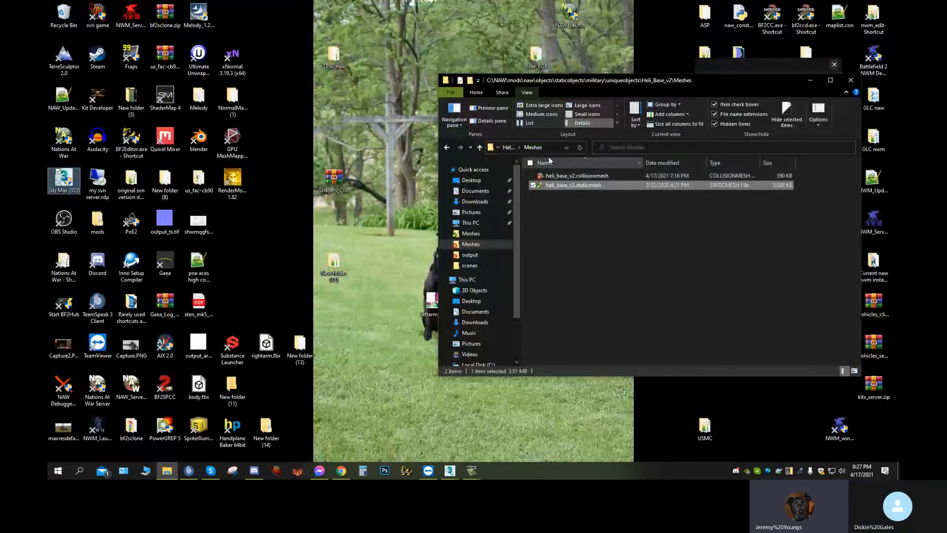
{"action": "left_click", "coordinate": [510, 148]}
{"action": "left_click", "coordinate": [510, 148]}
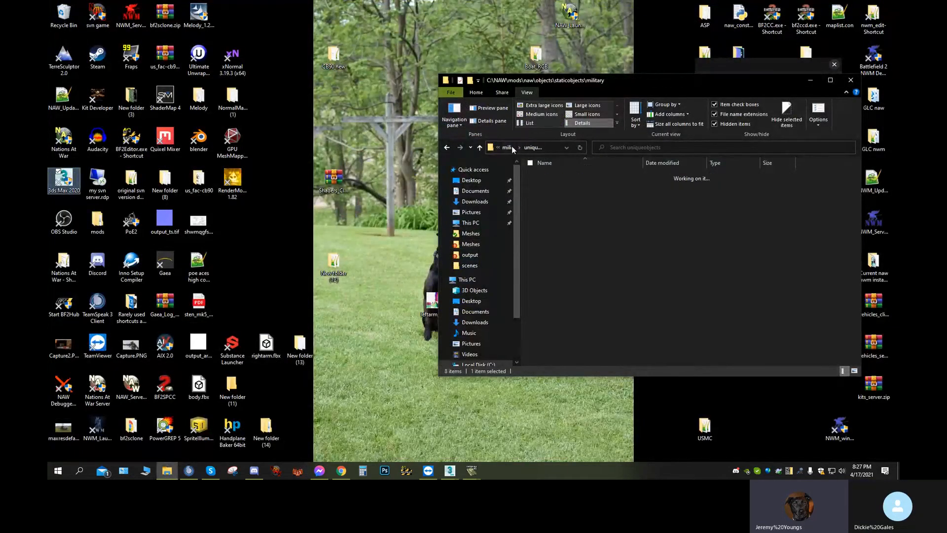
{"action": "left_click", "coordinate": [511, 149]}
{"action": "left_click", "coordinate": [512, 149]}
{"action": "left_click", "coordinate": [512, 150]}
{"action": "double_click", "coordinate": [558, 245]}
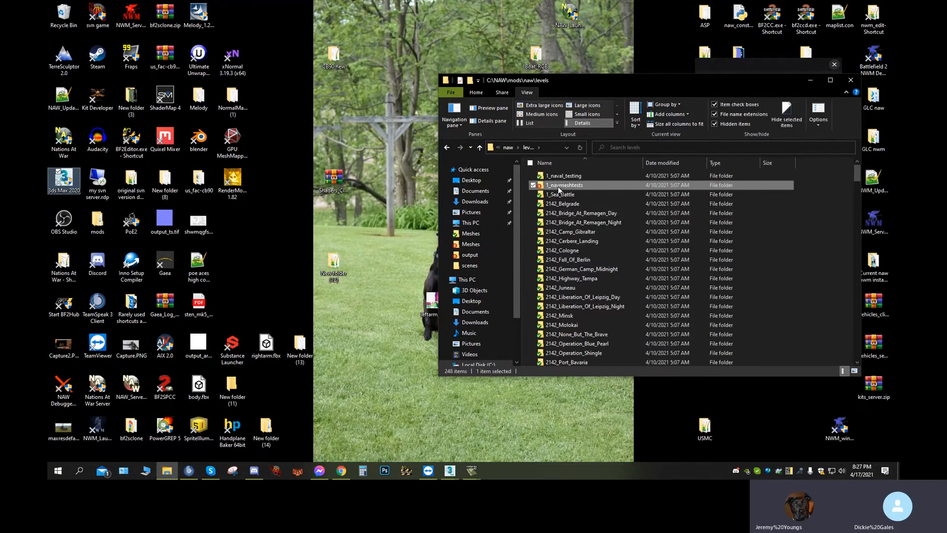
{"action": "double_click", "coordinate": [558, 186]}
{"action": "double_click", "coordinate": [561, 179]}
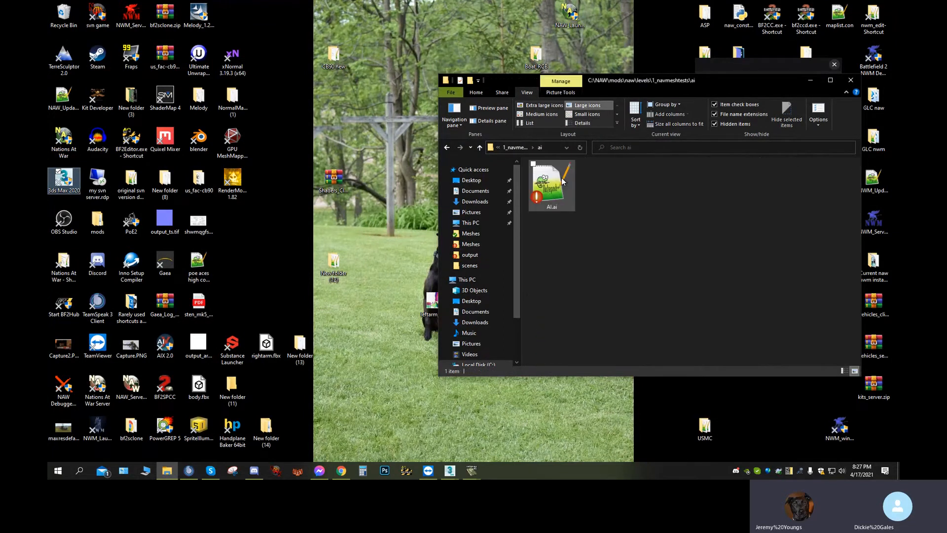
{"action": "left_click", "coordinate": [549, 182]}
{"action": "double_click", "coordinate": [550, 181]}
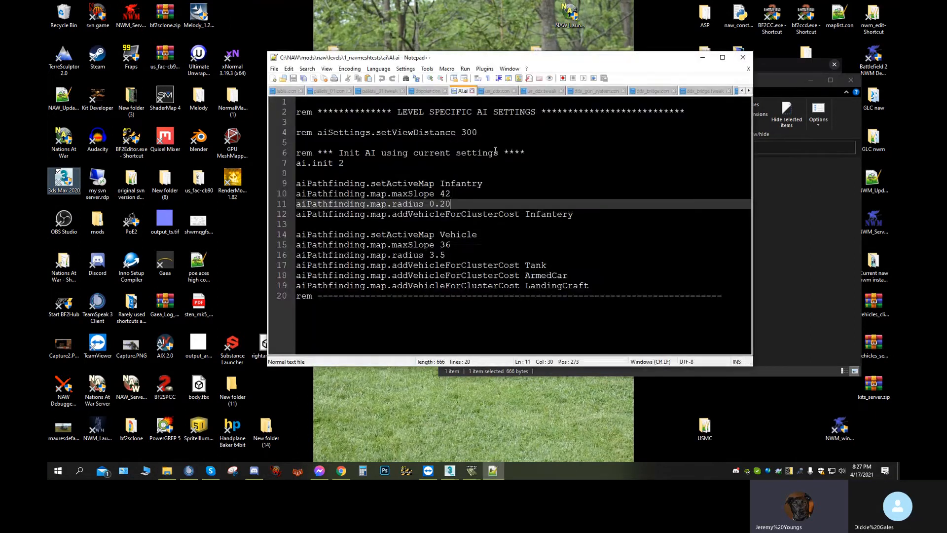
- Set the Infantry map's maxSlope to 45 in AI.ai and save the file
{"action": "double_click", "coordinate": [457, 198]}
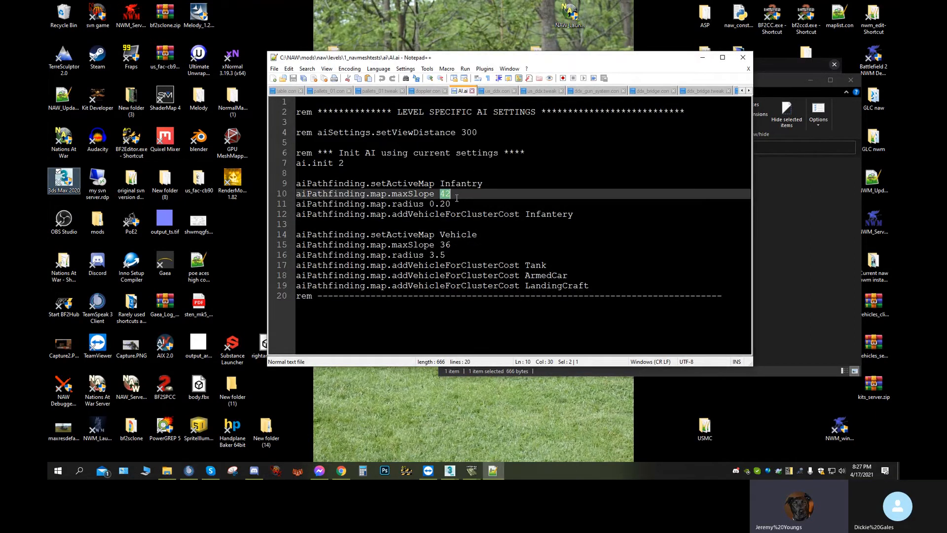
{"action": "type", "text": "45"}
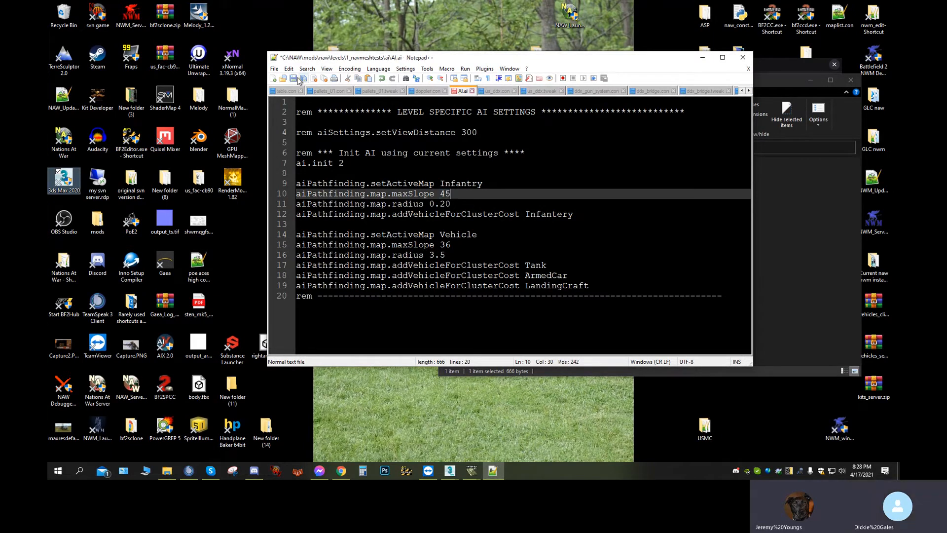
{"action": "left_click", "coordinate": [275, 68]}
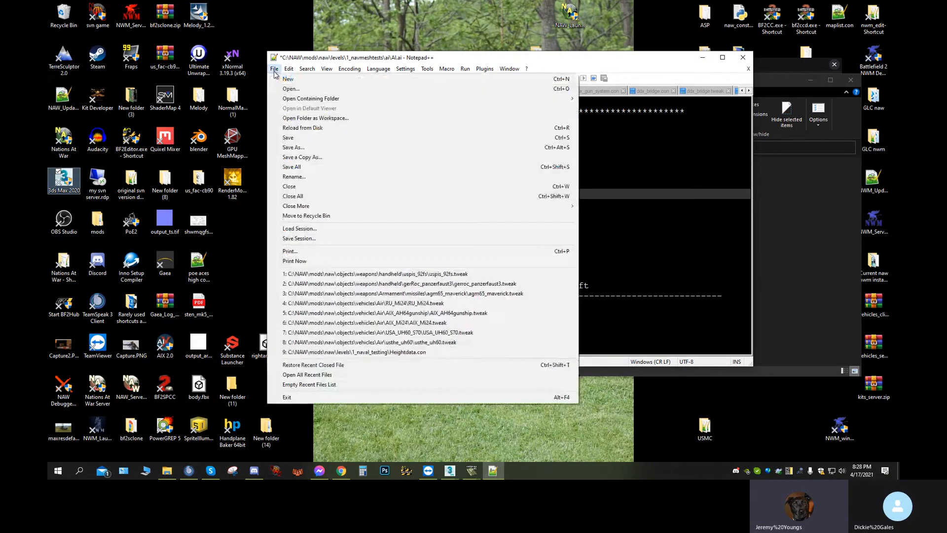
{"action": "left_click", "coordinate": [290, 137]}
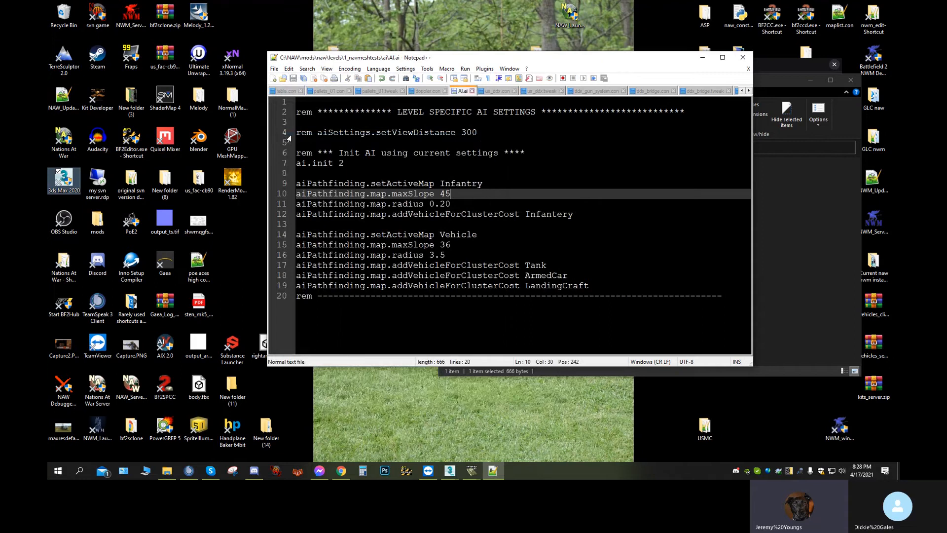
- Set the Infantry map's maxSlope to 46 in AI.ai, save the file and close Notepad++
{"action": "double_click", "coordinate": [456, 193]}
{"action": "type", "text": "46"}
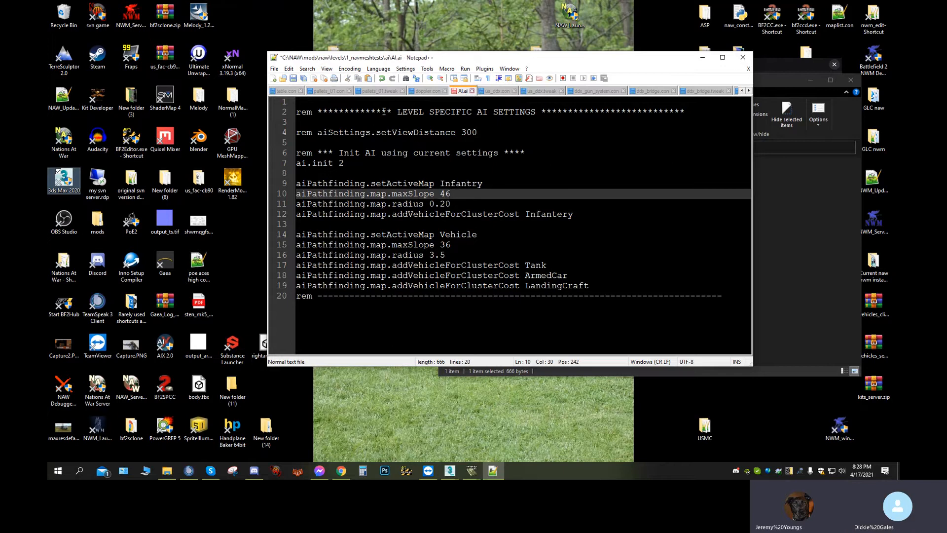
{"action": "left_click", "coordinate": [274, 68]}
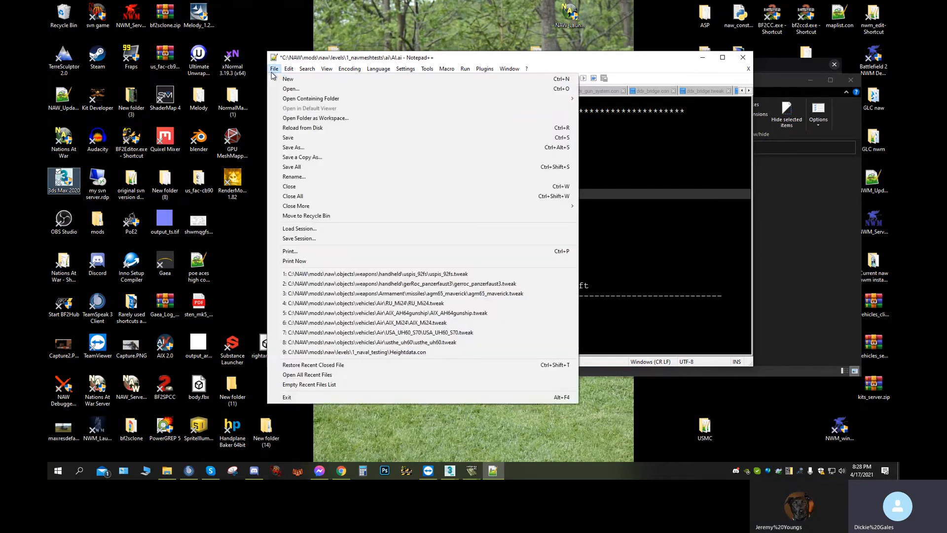
{"action": "left_click", "coordinate": [306, 139]}
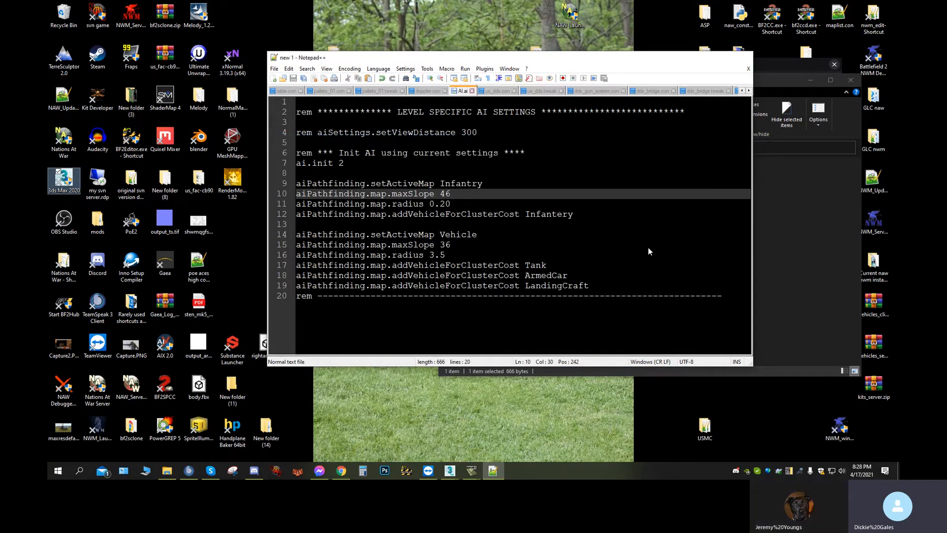
{"action": "key", "text": "alt+F4"}
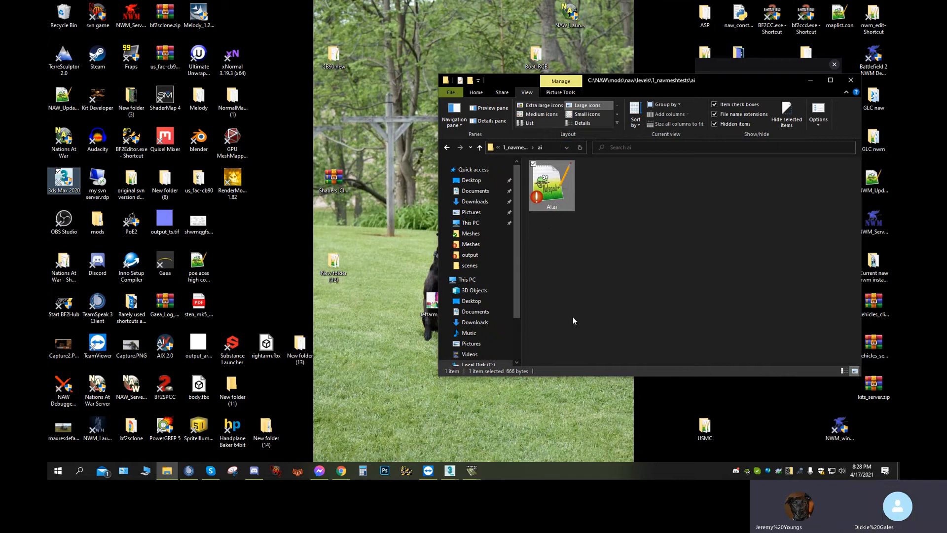
- Go from the 1_navmeshtests level's ai folder up to the C:\NAW folder
{"action": "left_click", "coordinate": [519, 148]}
{"action": "left_click", "coordinate": [520, 148]}
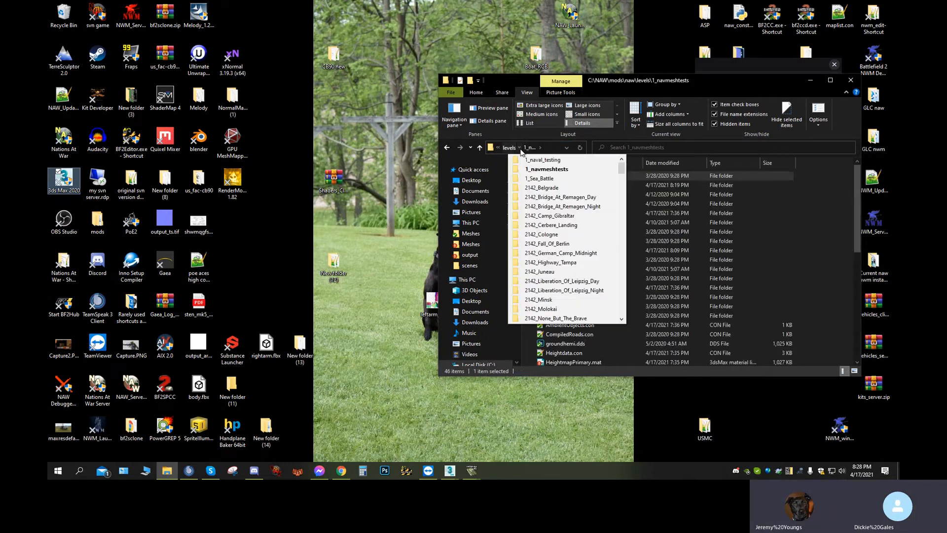
{"action": "left_click", "coordinate": [514, 149]}
{"action": "left_click", "coordinate": [514, 150]}
{"action": "left_click", "coordinate": [513, 149]}
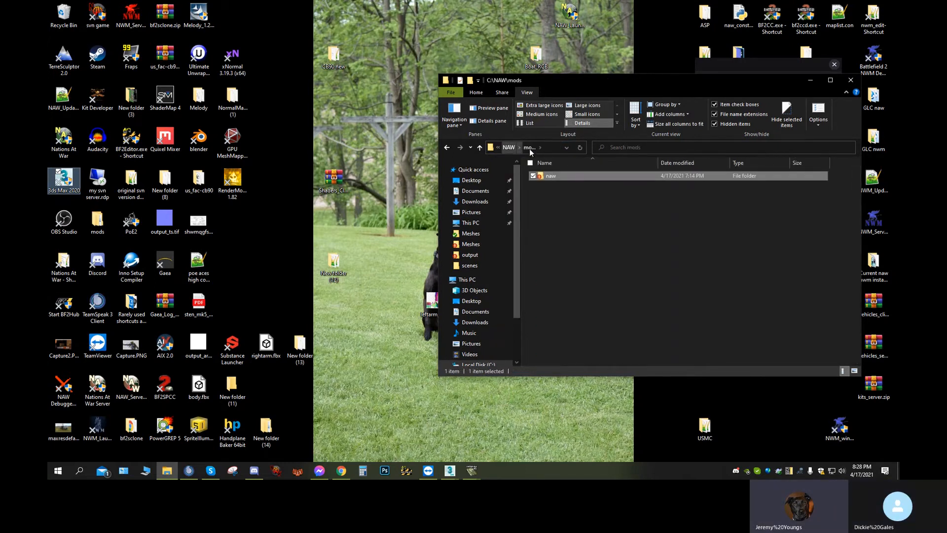
{"action": "left_click", "coordinate": [549, 214]}
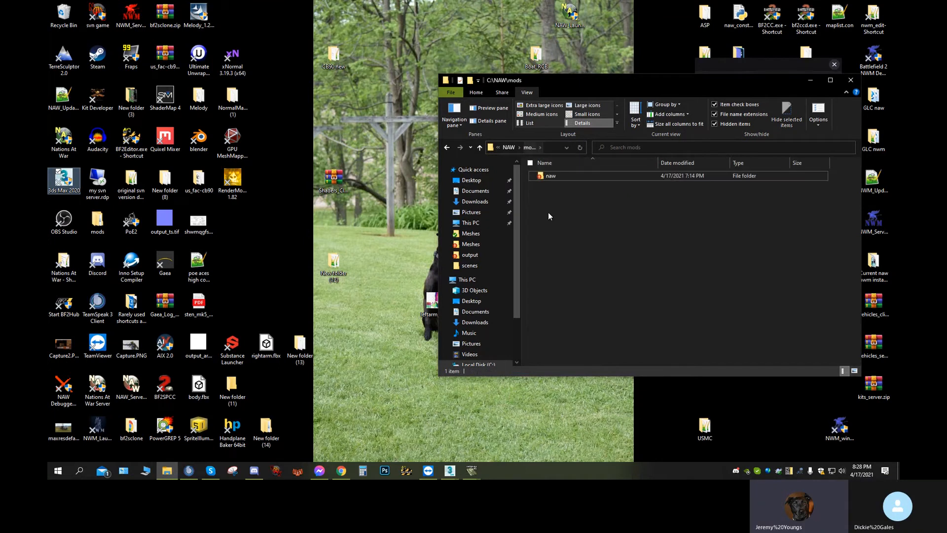
{"action": "left_click", "coordinate": [556, 182]}
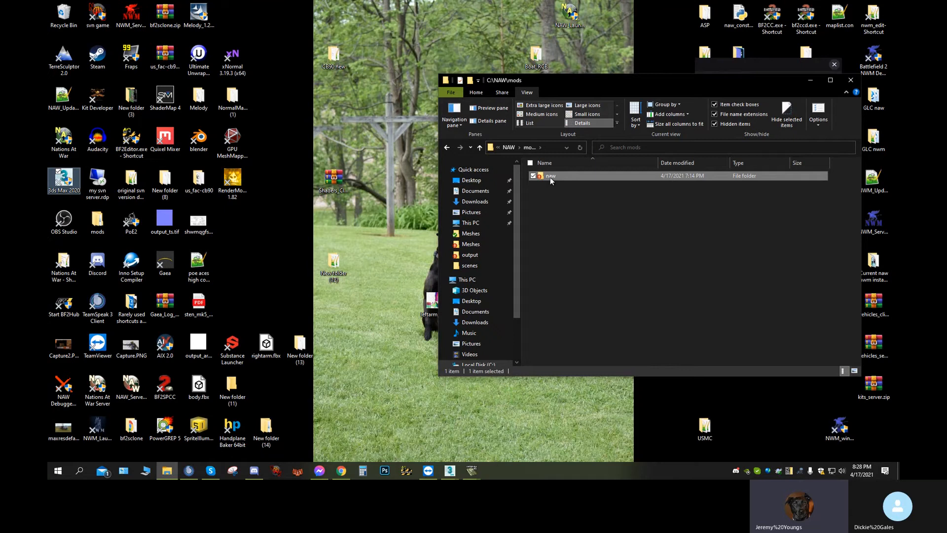
{"action": "left_click", "coordinate": [506, 148]}
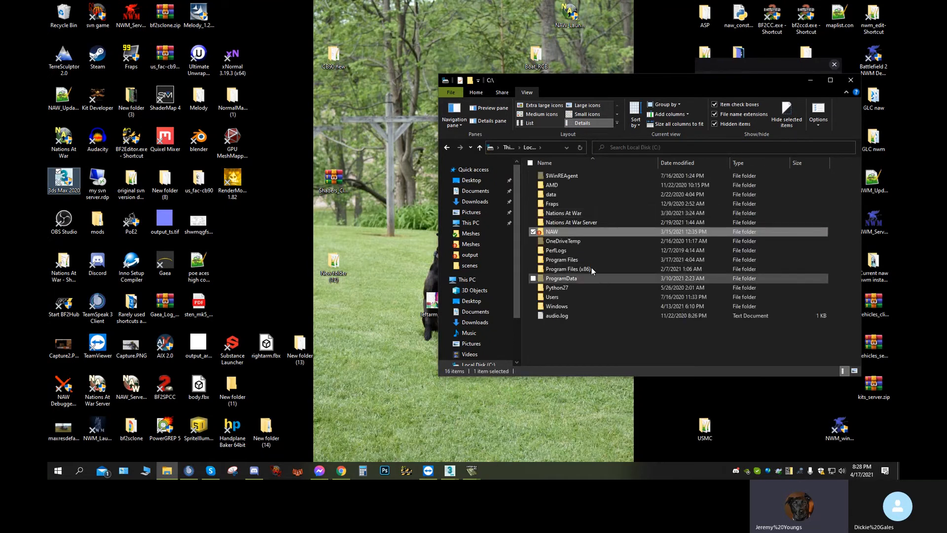
{"action": "double_click", "coordinate": [553, 234]}
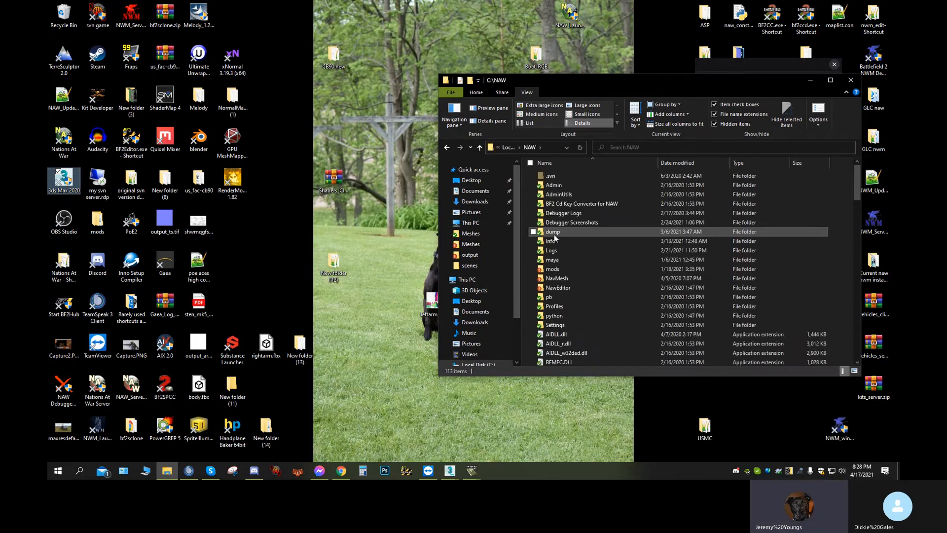
{"action": "double_click", "coordinate": [553, 269]}
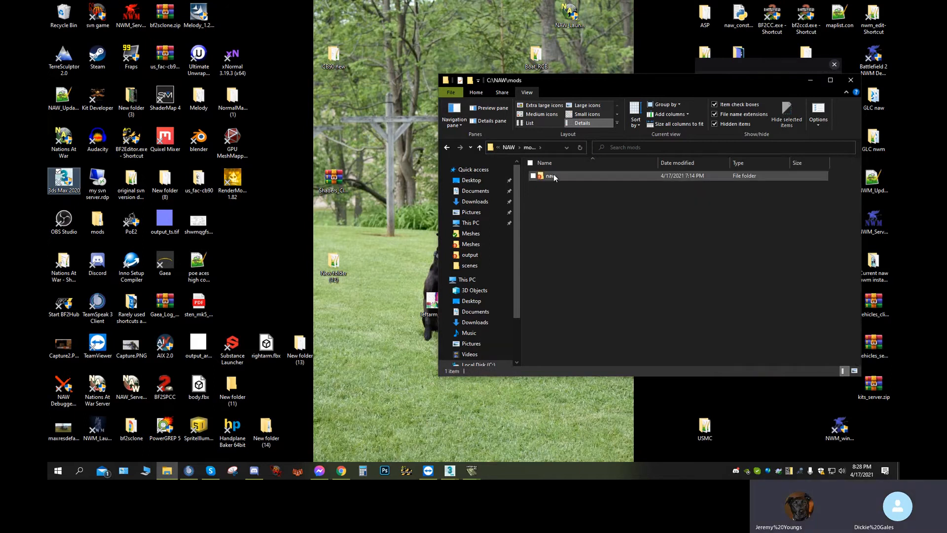
{"action": "double_click", "coordinate": [552, 175]}
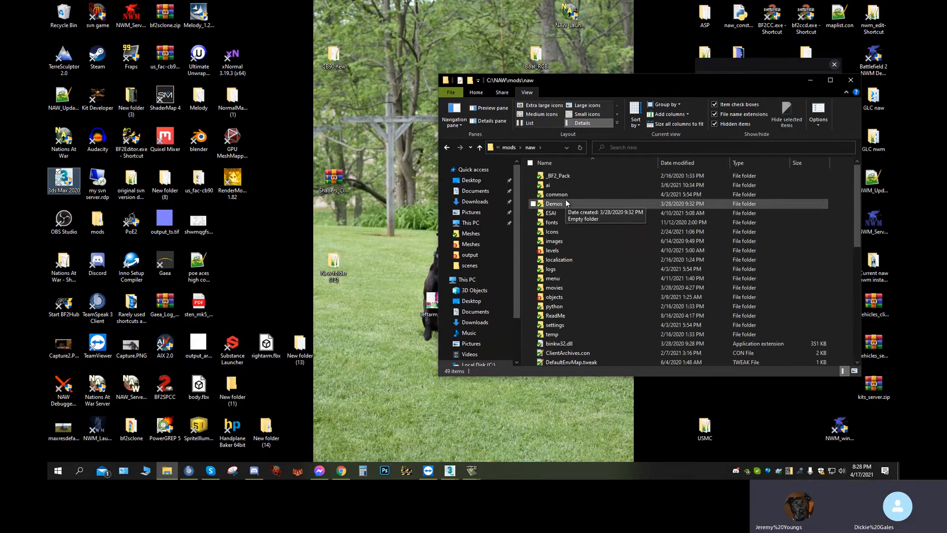
{"action": "left_click", "coordinate": [516, 148]}
{"action": "left_click", "coordinate": [509, 148]}
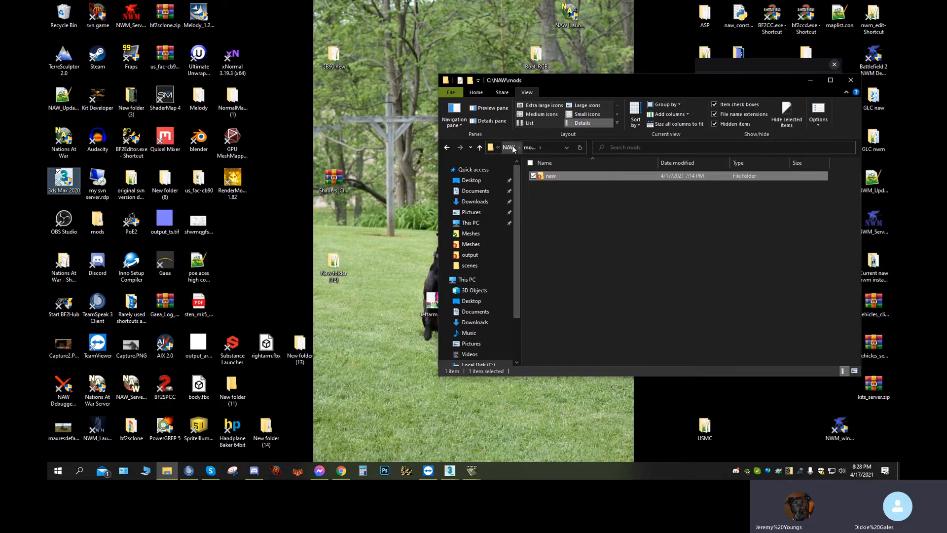
{"action": "left_click", "coordinate": [509, 148]}
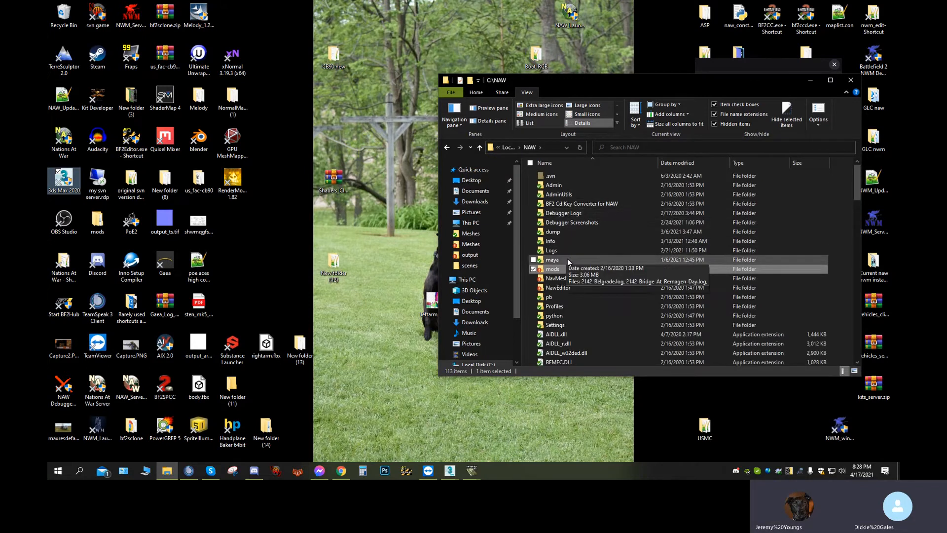
- Run CreateNavmesh.bat from the NavMesh folder with mod name naw and level name 1_navmeshtests
{"action": "double_click", "coordinate": [567, 279]}
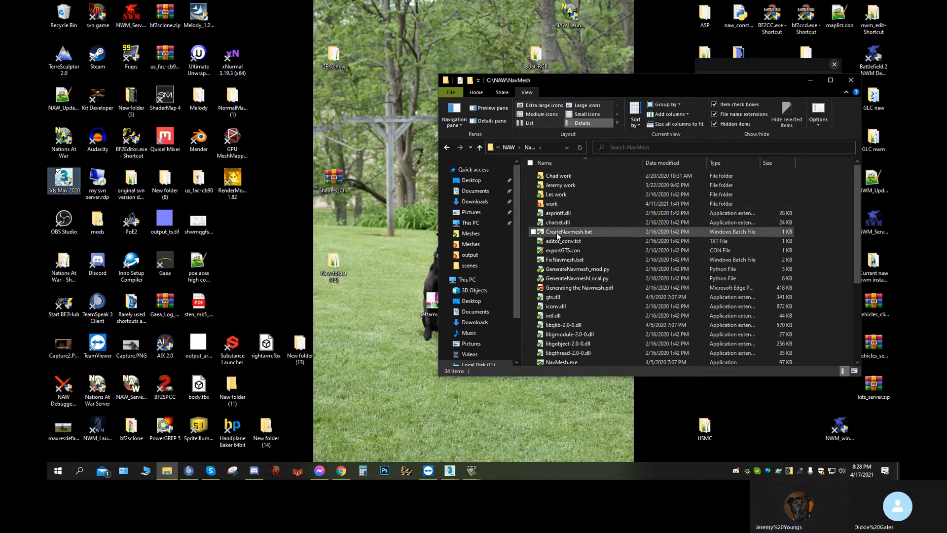
{"action": "double_click", "coordinate": [558, 233]}
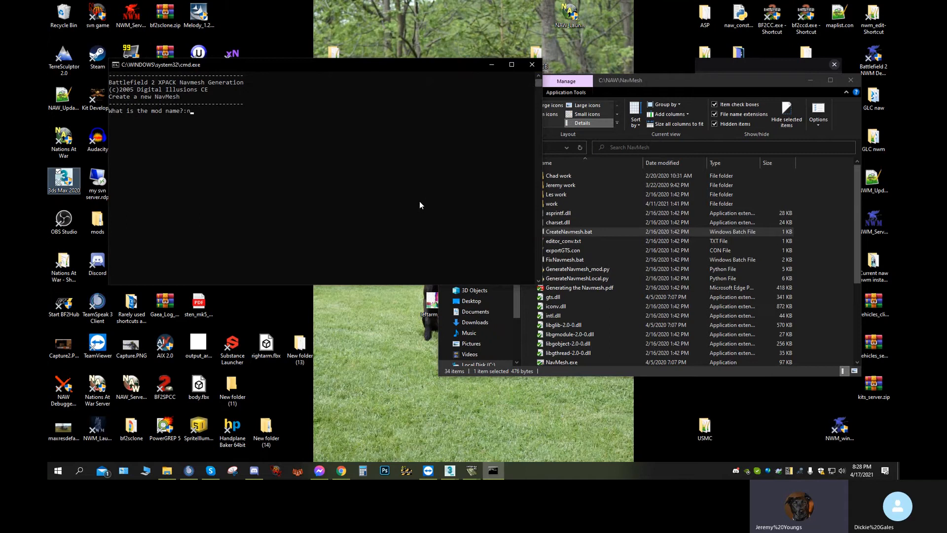
{"action": "key", "text": "Return"}
{"action": "right_click", "coordinate": [347, 216]}
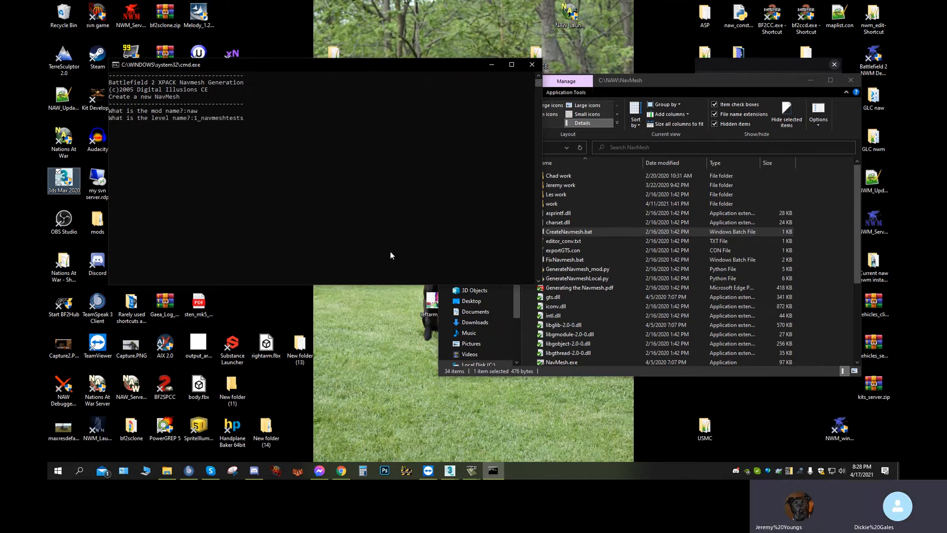
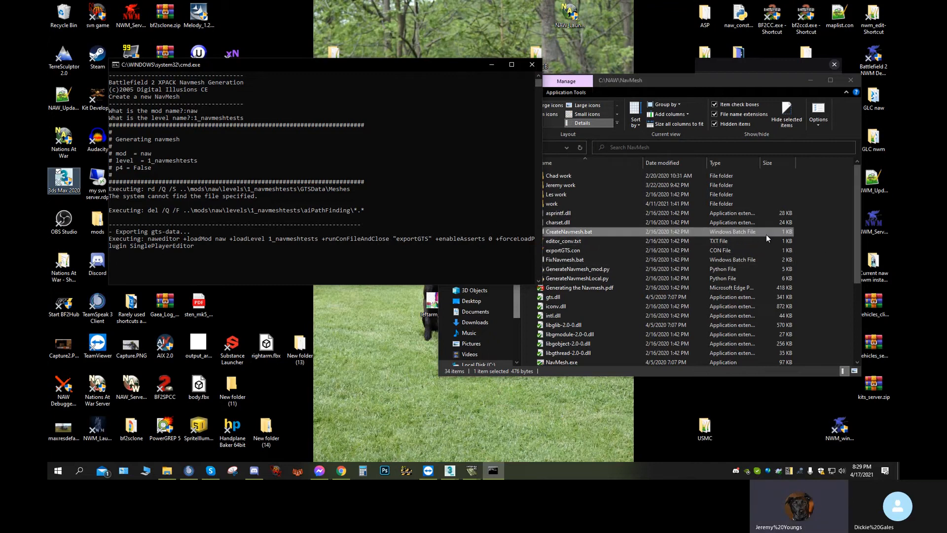
- Switch to the helipad v2 triangulated scene in 3ds Max and clear the schematic, export, utilities, material and mesh checker windows off the viewport
{"action": "left_click", "coordinate": [659, 88]}
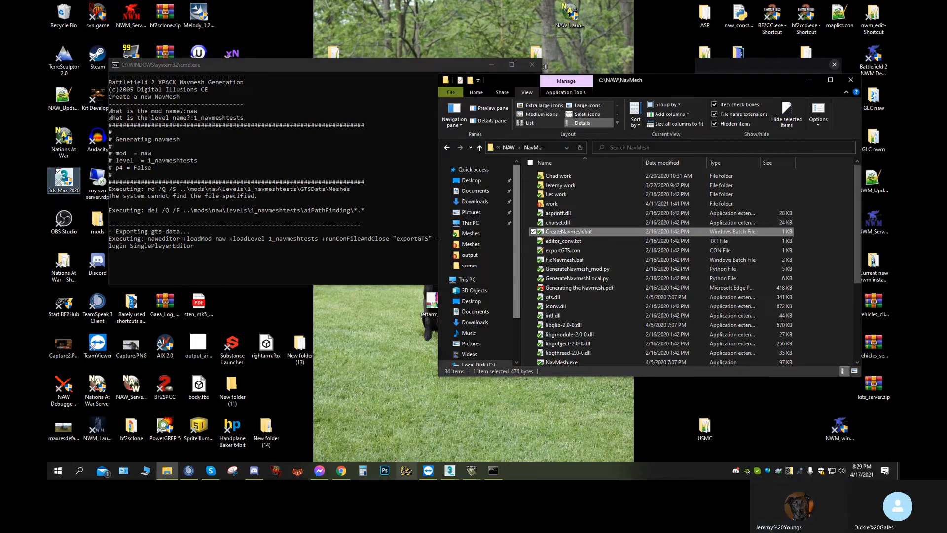
{"action": "left_click", "coordinate": [454, 472]}
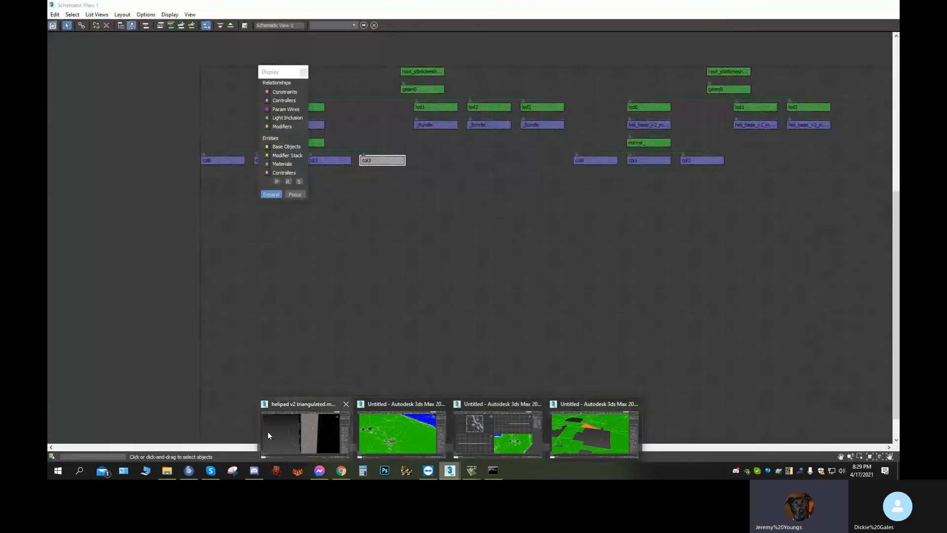
{"action": "left_click", "coordinate": [284, 432]}
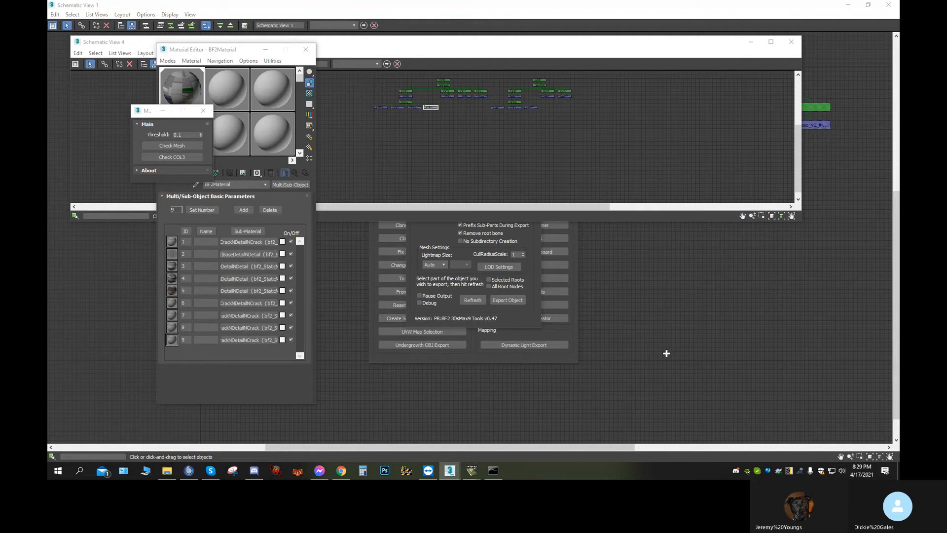
{"action": "left_click", "coordinate": [750, 42]}
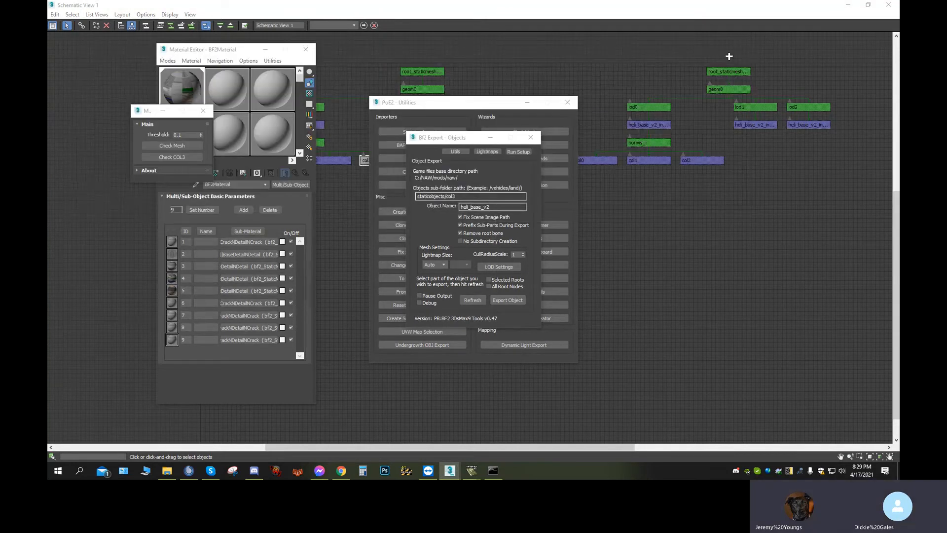
{"action": "left_click", "coordinate": [531, 137]}
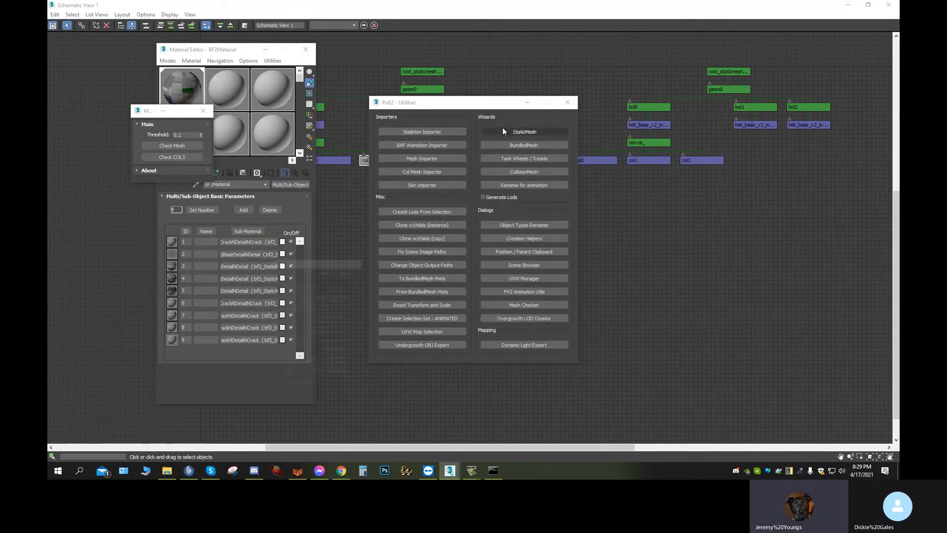
{"action": "left_click", "coordinate": [527, 102]}
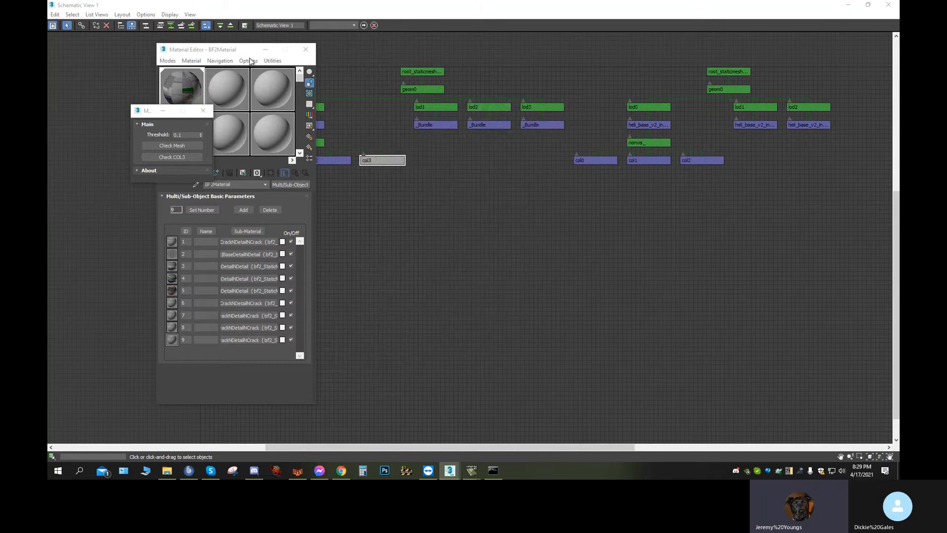
{"action": "left_click", "coordinate": [265, 52]}
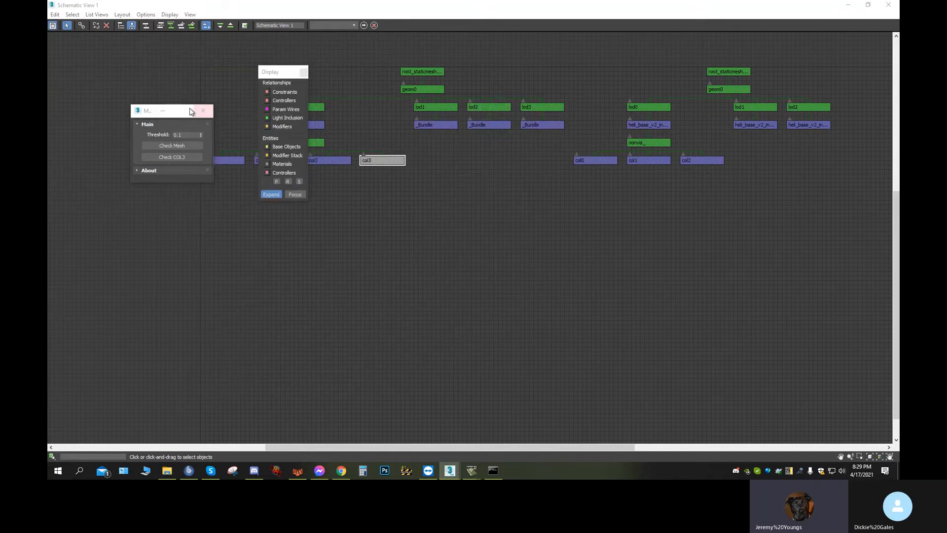
{"action": "left_click", "coordinate": [163, 111]}
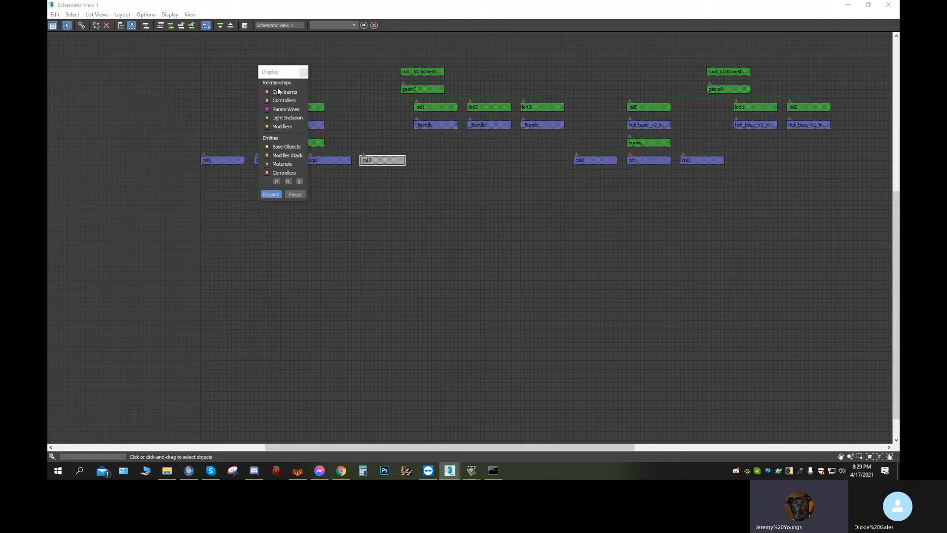
{"action": "left_click", "coordinate": [848, 4]}
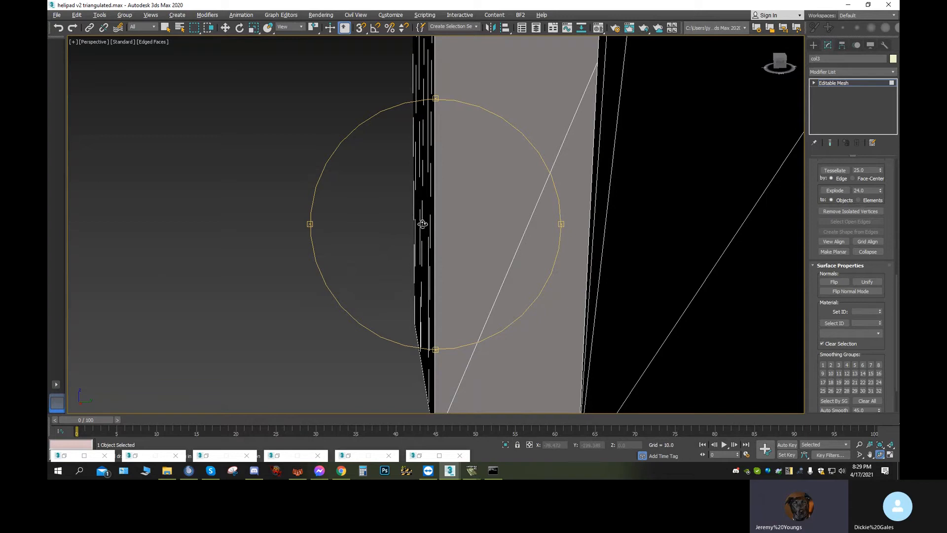
- Examine the whole col3 collision mesh from outside, and inspect the building's interior and lower levels with the mesh in see-through display
{"action": "scroll", "coordinate": [444, 236], "scroll_direction": "down", "scroll_amount": 5}
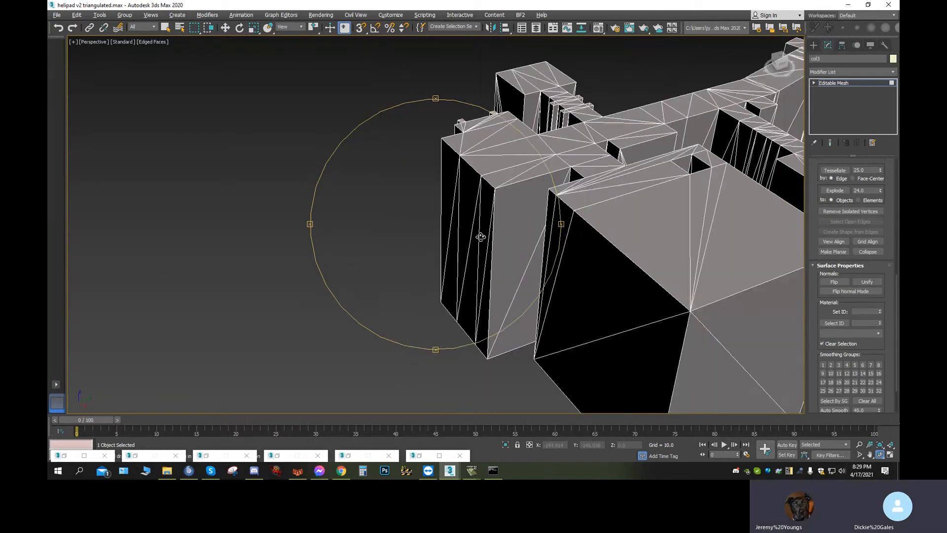
{"action": "scroll", "coordinate": [481, 237], "scroll_direction": "down", "scroll_amount": 2}
{"action": "left_click_drag", "start_coordinate": [480, 236], "coordinate": [312, 295]}
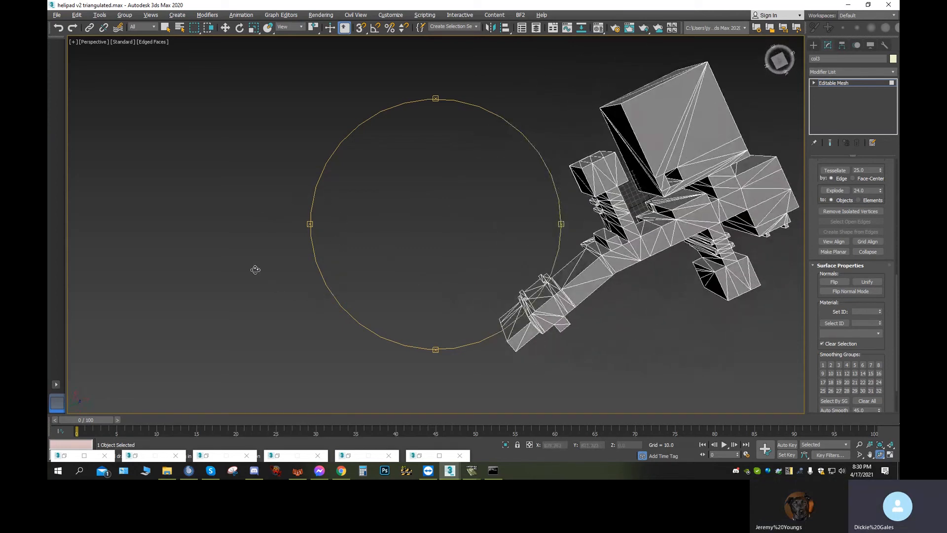
{"action": "left_click_drag", "start_coordinate": [481, 235], "coordinate": [463, 239]}
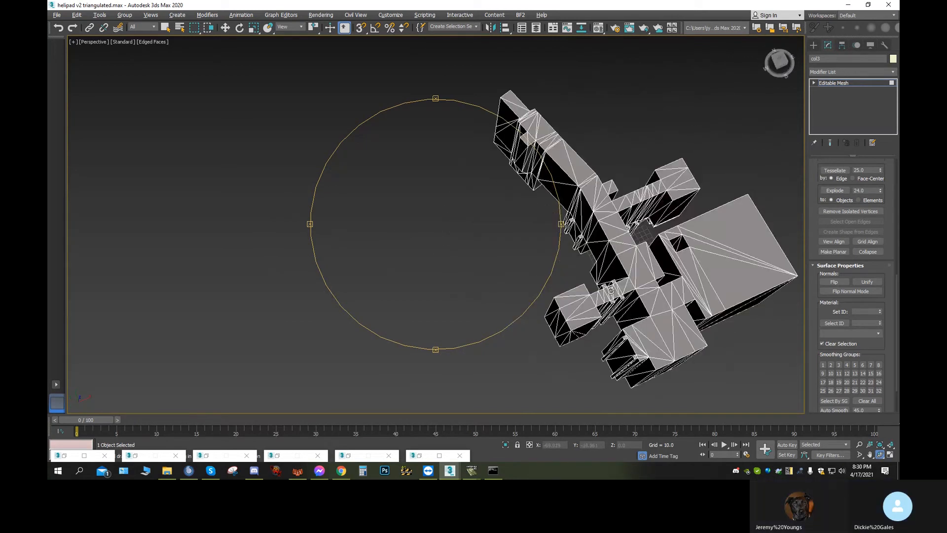
{"action": "middle_click_drag", "start_coordinate": [598, 264], "coordinate": [419, 186]}
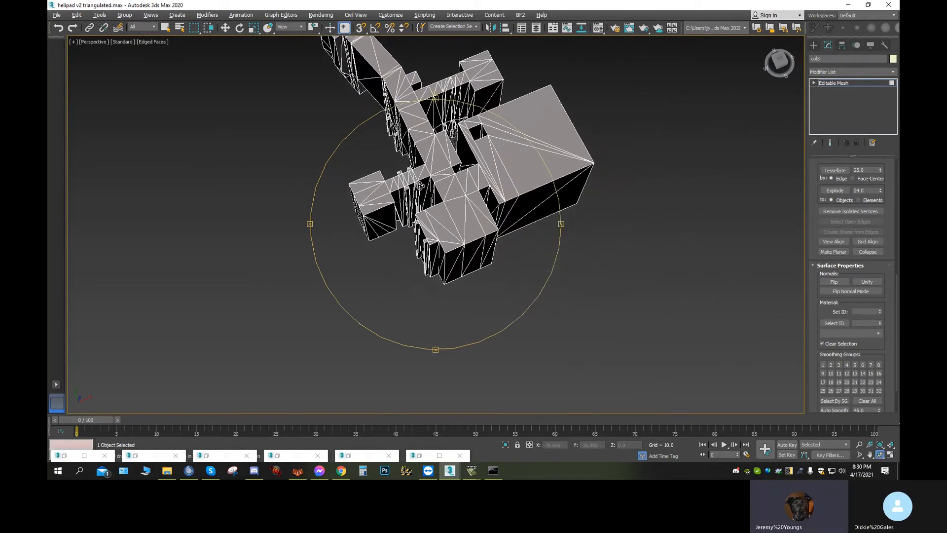
{"action": "key", "text": "alt+x"}
{"action": "scroll", "coordinate": [420, 186], "scroll_direction": "up", "scroll_amount": 8}
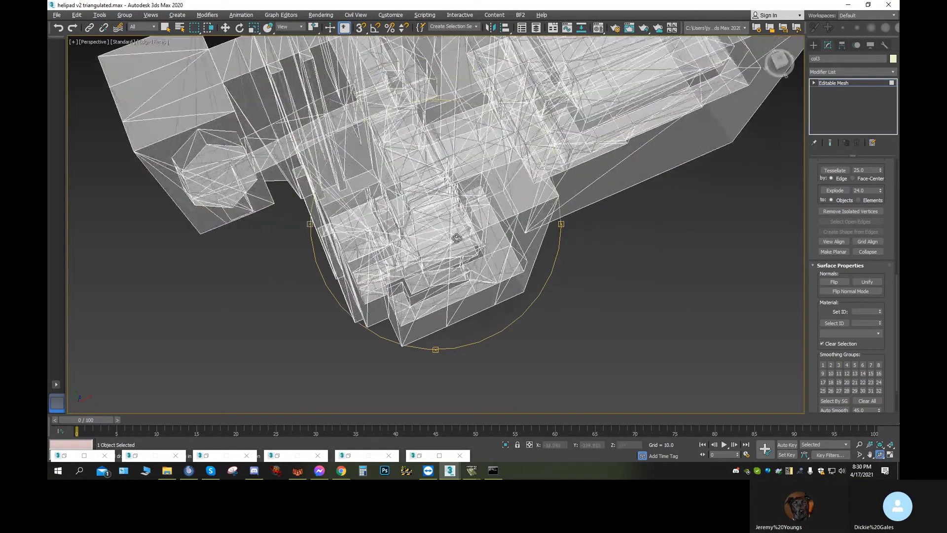
{"action": "scroll", "coordinate": [457, 239], "scroll_direction": "up", "scroll_amount": 10}
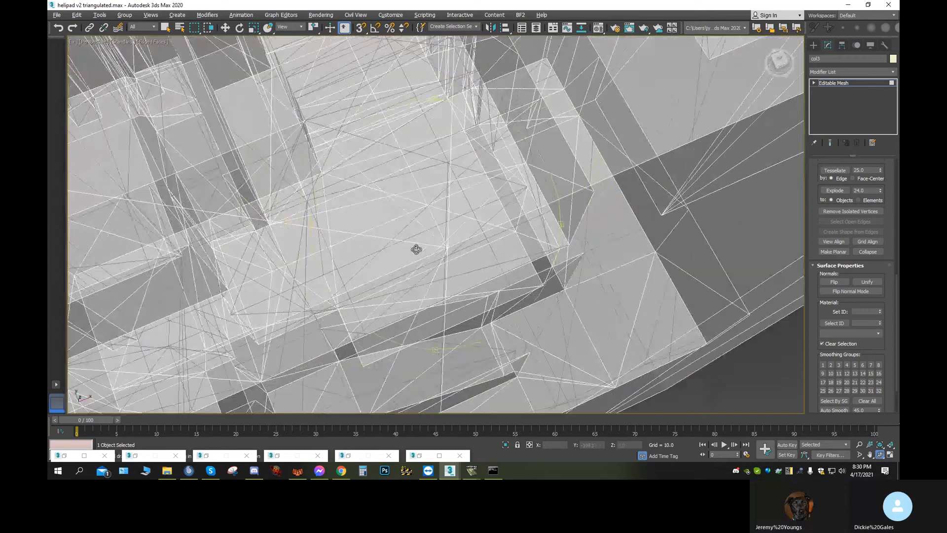
{"action": "scroll", "coordinate": [416, 250], "scroll_direction": "up", "scroll_amount": 3}
{"action": "scroll", "coordinate": [424, 266], "scroll_direction": "down", "scroll_amount": 5}
{"action": "left_click_drag", "start_coordinate": [380, 232], "coordinate": [362, 209]}
{"action": "middle_click_drag", "start_coordinate": [371, 216], "coordinate": [458, 255]}
{"action": "scroll", "coordinate": [458, 256], "scroll_direction": "up", "scroll_amount": 5}
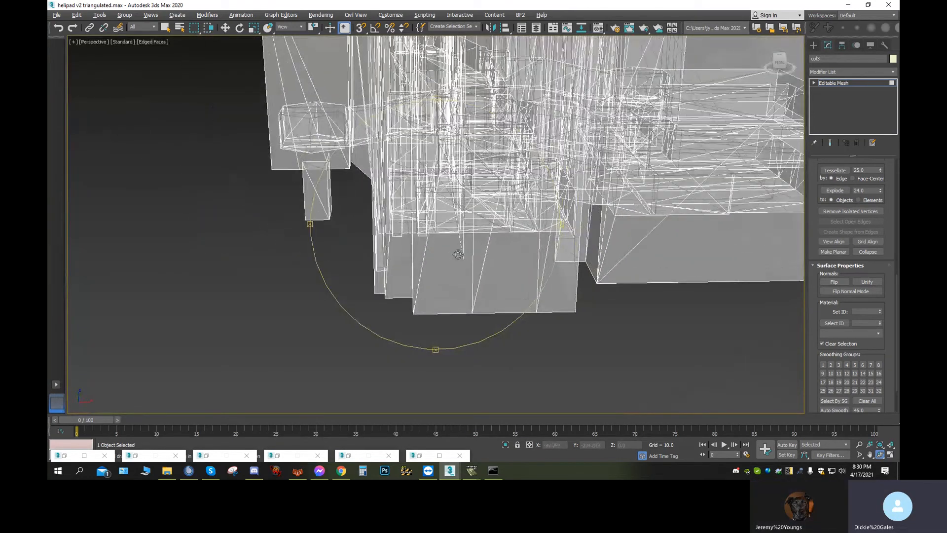
{"action": "middle_click_drag", "start_coordinate": [482, 216], "coordinate": [790, 247]}
{"action": "scroll", "coordinate": [449, 231], "scroll_direction": "down", "scroll_amount": 3}
{"action": "middle_click_drag", "start_coordinate": [167, 284], "coordinate": [341, 307]}
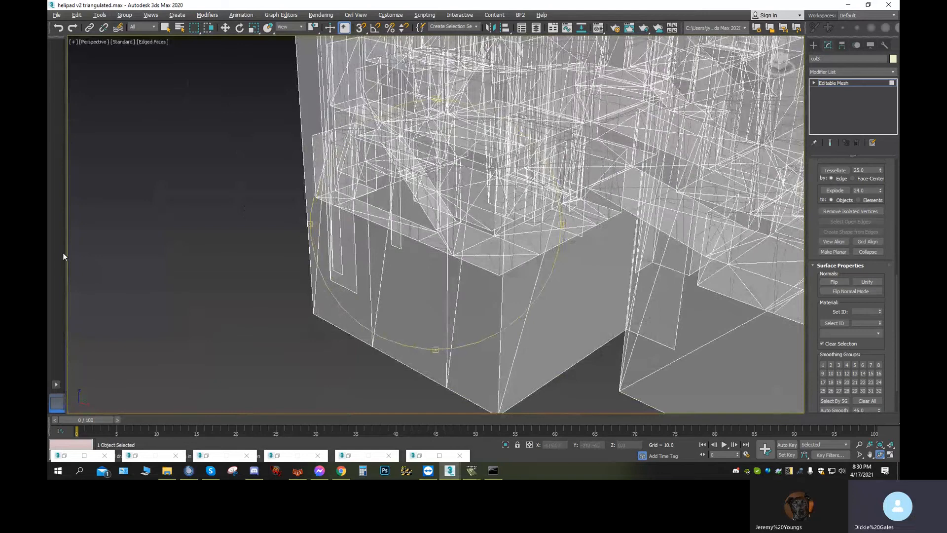
- Examine the sloped stair ramp of the col3 mesh up close, first in see-through and finally in solid display with the Move tool active
{"action": "middle_click_drag", "start_coordinate": [436, 249], "coordinate": [652, 91]}
{"action": "scroll", "coordinate": [469, 321], "scroll_direction": "up", "scroll_amount": 1}
{"action": "scroll", "coordinate": [469, 316], "scroll_direction": "up", "scroll_amount": 2}
{"action": "scroll", "coordinate": [459, 243], "scroll_direction": "up", "scroll_amount": 3}
{"action": "scroll", "coordinate": [448, 203], "scroll_direction": "up", "scroll_amount": 2}
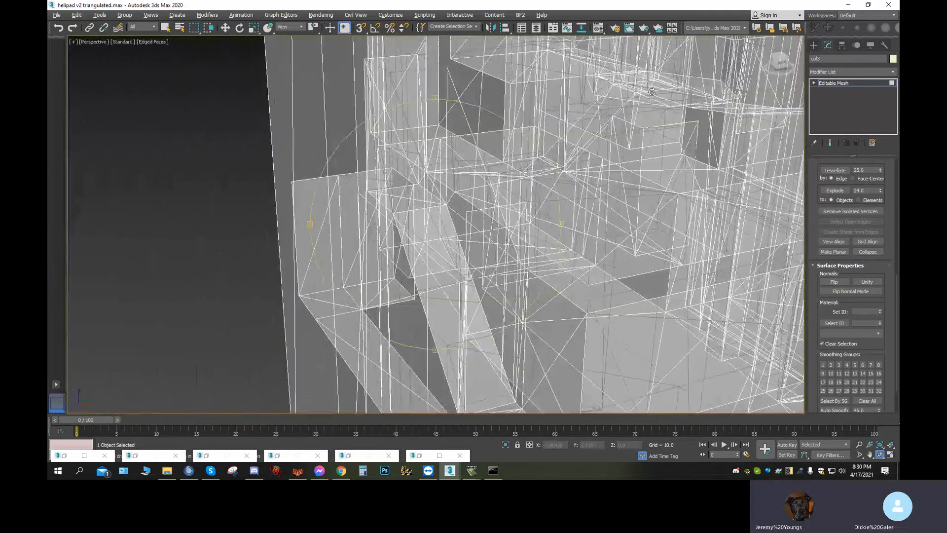
{"action": "middle_click_drag", "start_coordinate": [422, 255], "coordinate": [405, 155], "text": "alt"}
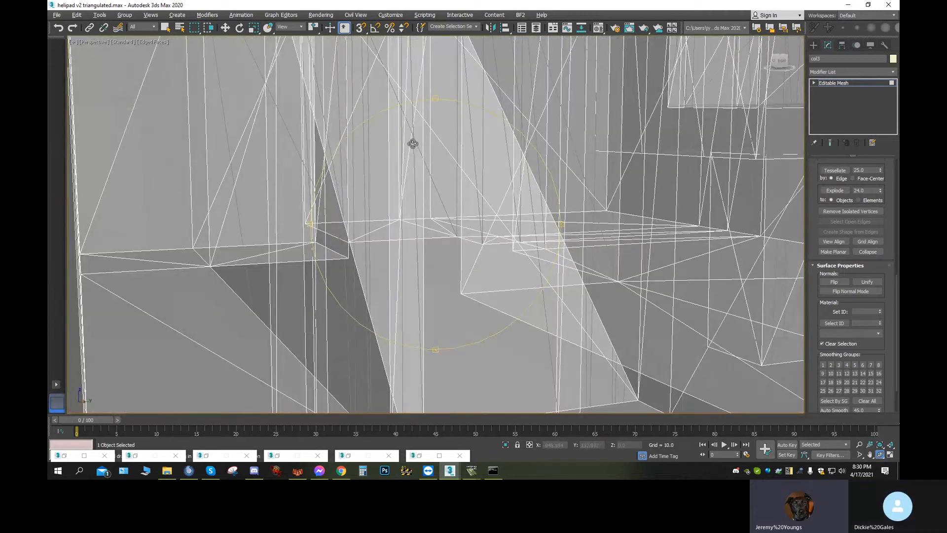
{"action": "left_click", "coordinate": [225, 28]}
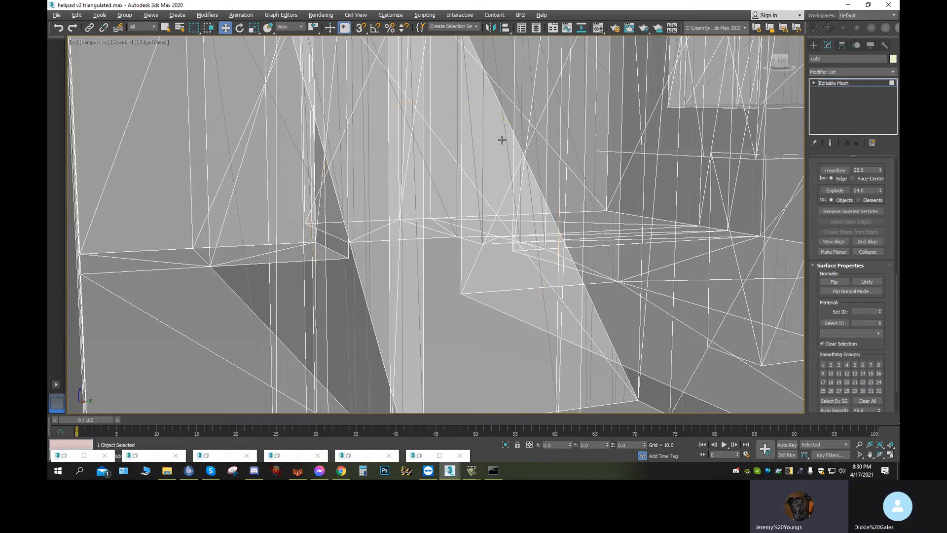
{"action": "key", "text": "alt+x"}
{"action": "middle_click_drag", "start_coordinate": [466, 170], "coordinate": [360, 177]}
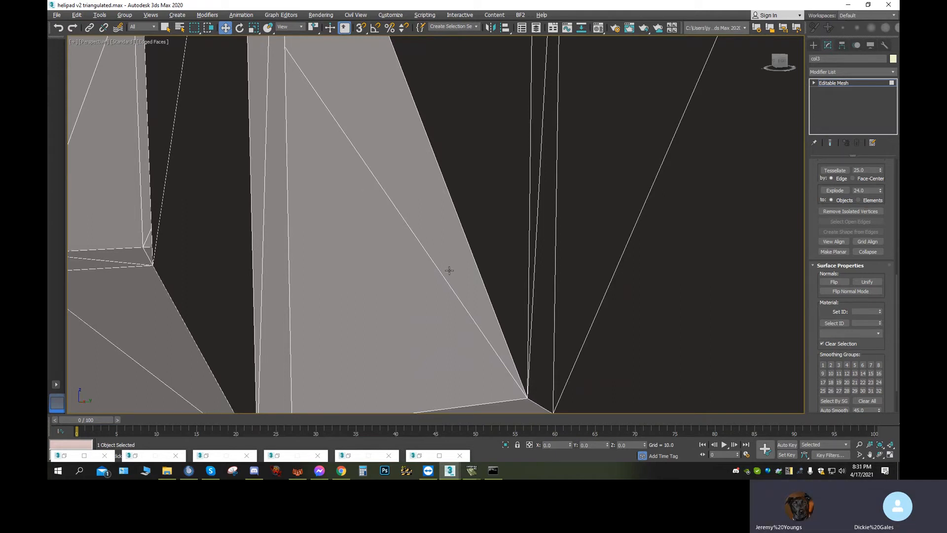
- Examine the sloped stair ramp of the col3 mesh from several angles, including its lower end and the adjoining walls
{"action": "middle_click_drag", "start_coordinate": [519, 372], "coordinate": [510, 410]}
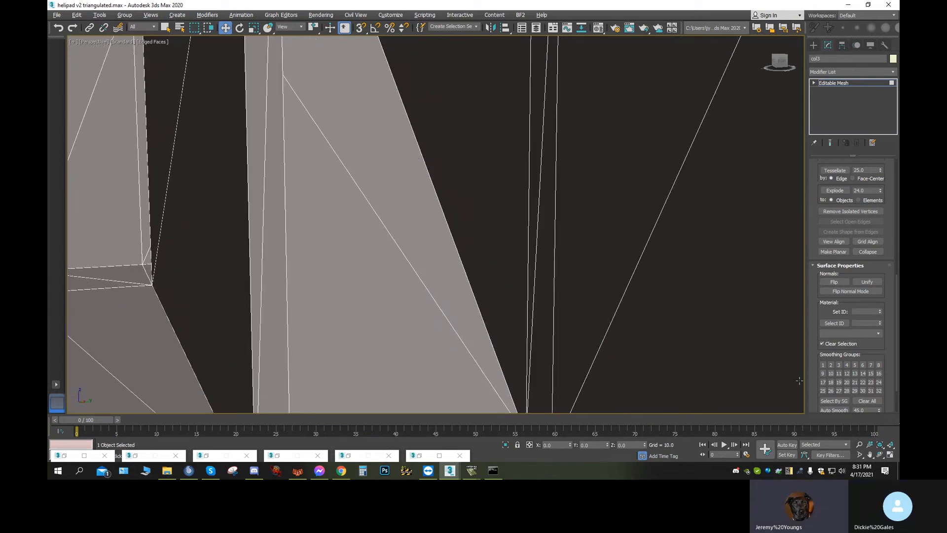
{"action": "left_click", "coordinate": [881, 454]}
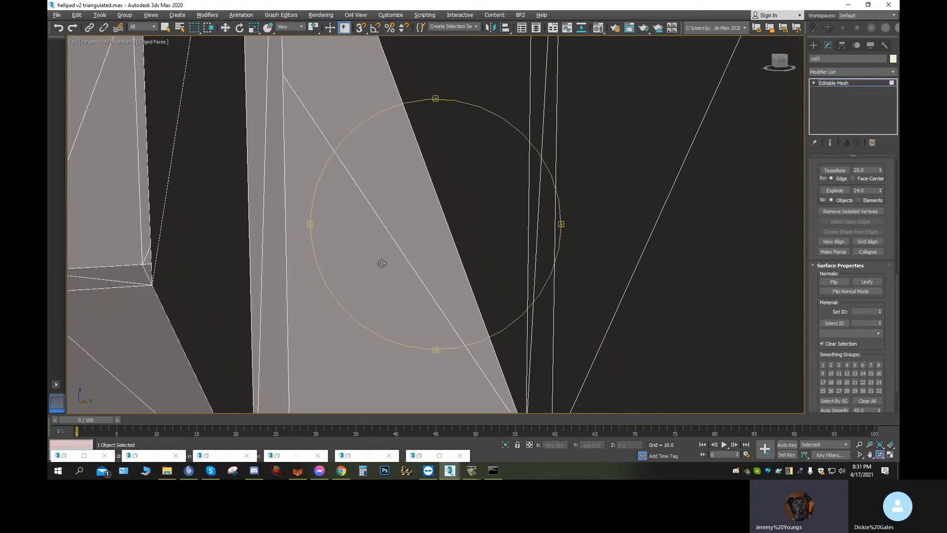
{"action": "left_click_drag", "start_coordinate": [380, 262], "coordinate": [389, 264]}
{"action": "scroll", "coordinate": [388, 264], "scroll_direction": "down", "scroll_amount": 1}
{"action": "mouse_move", "coordinate": [388, 266]}
{"action": "middle_mouse_down"}
{"action": "mouse_move", "coordinate": [504, 269]}
{"action": "mouse_move", "coordinate": [706, 239]}
{"action": "mouse_move", "coordinate": [397, 265]}
{"action": "middle_mouse_up"}
{"action": "scroll", "coordinate": [397, 264], "scroll_direction": "up", "scroll_amount": 5}
{"action": "middle_click_drag", "start_coordinate": [414, 158], "coordinate": [493, 386]}
{"action": "scroll", "coordinate": [429, 241], "scroll_direction": "down", "scroll_amount": 4}
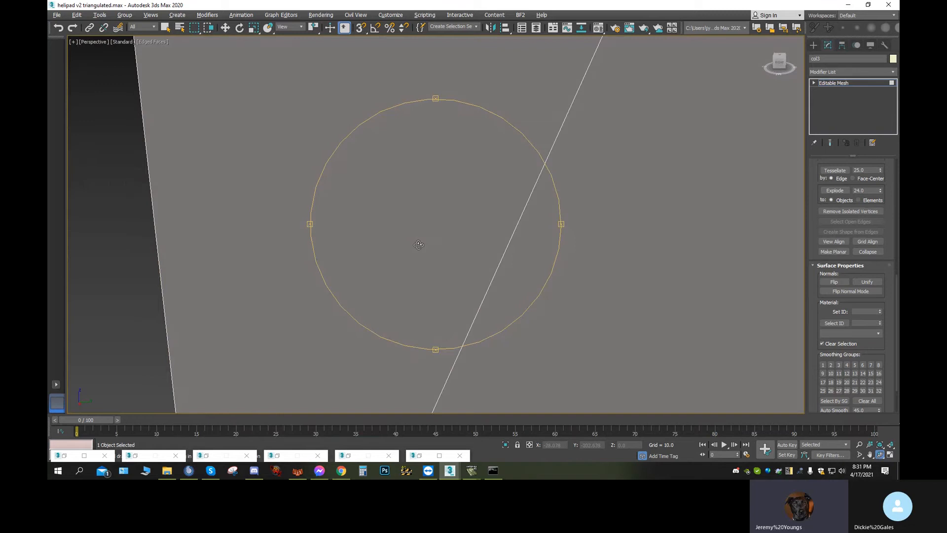
{"action": "scroll", "coordinate": [429, 241], "scroll_direction": "up", "scroll_amount": 2}
{"action": "middle_click_drag", "start_coordinate": [431, 201], "coordinate": [435, 4]}
{"action": "scroll", "coordinate": [426, 156], "scroll_direction": "up", "scroll_amount": 3}
{"action": "middle_click_drag", "start_coordinate": [426, 157], "coordinate": [407, 138]}
{"action": "scroll", "coordinate": [426, 158], "scroll_direction": "down", "scroll_amount": 3}
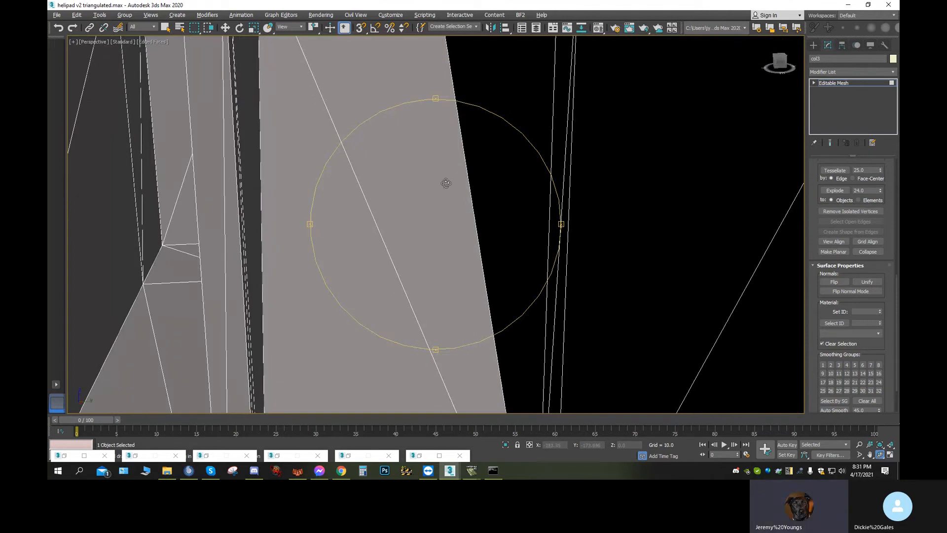
{"action": "middle_click_drag", "start_coordinate": [451, 181], "coordinate": [466, 280], "text": "alt"}
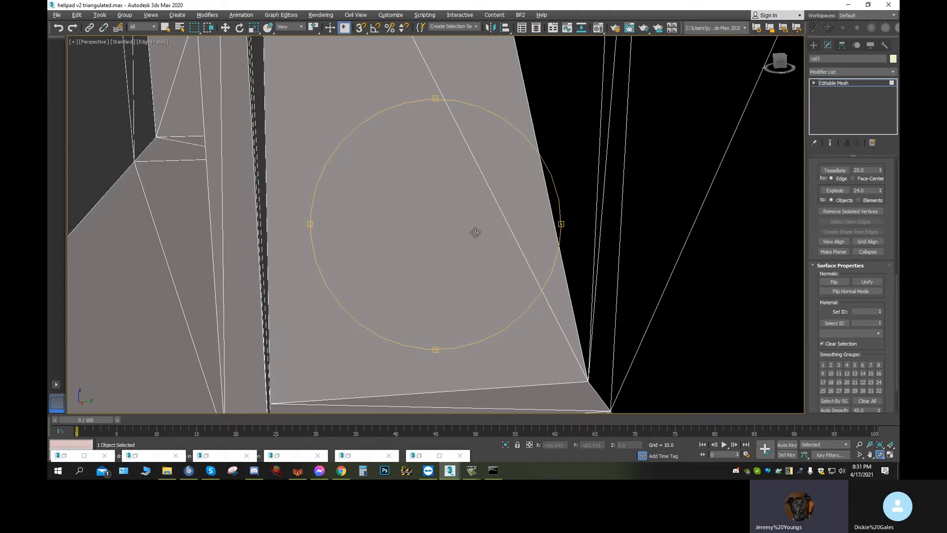
- Inspect the outer walls, roof surfaces and gaps between the blocks of the col3 mesh from outside and above
{"action": "left_click_drag", "start_coordinate": [438, 243], "coordinate": [291, 213]}
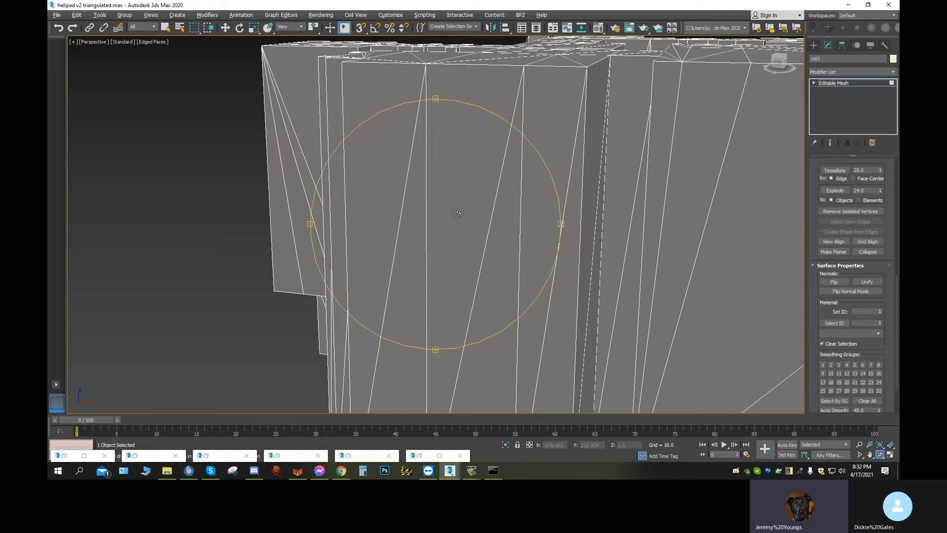
{"action": "left_click_drag", "start_coordinate": [475, 213], "coordinate": [455, 203]}
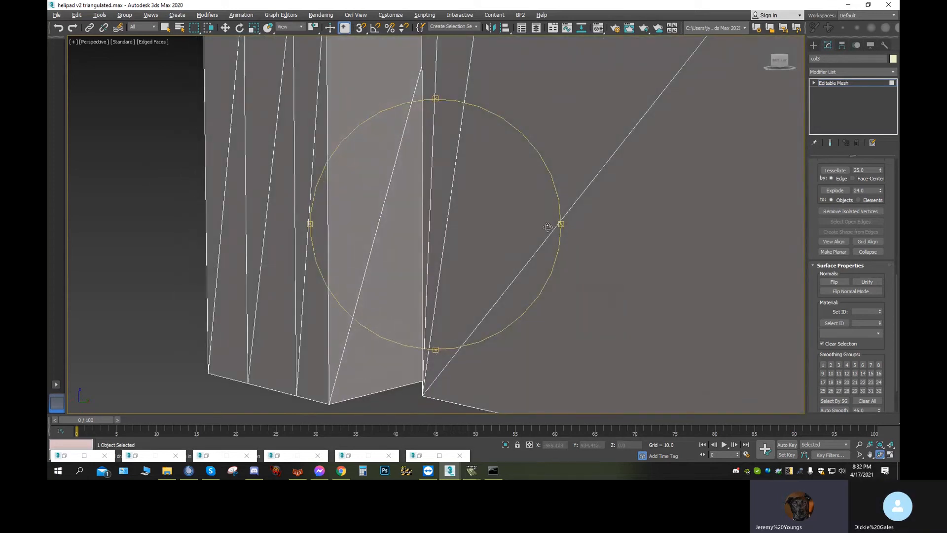
{"action": "left_click_drag", "start_coordinate": [490, 244], "coordinate": [450, 266]}
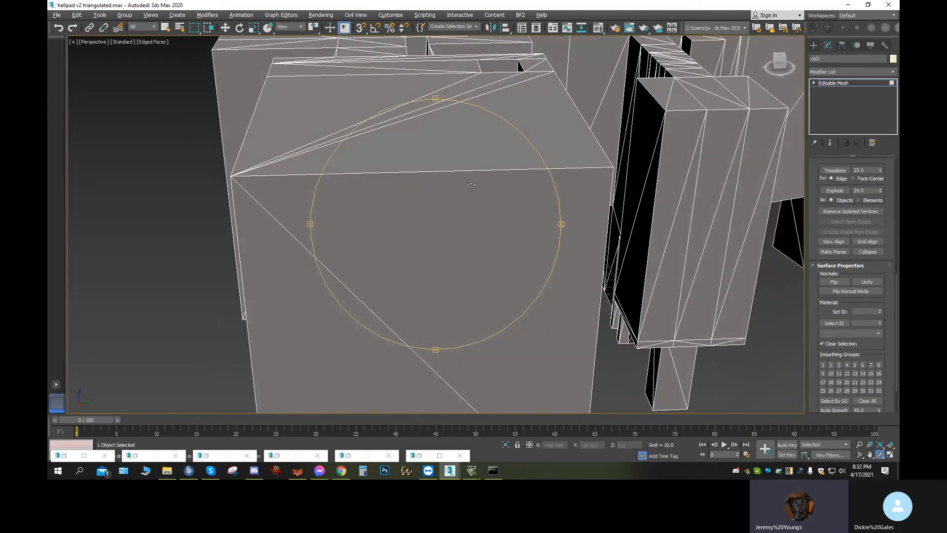
{"action": "left_click_drag", "start_coordinate": [477, 193], "coordinate": [386, 286]}
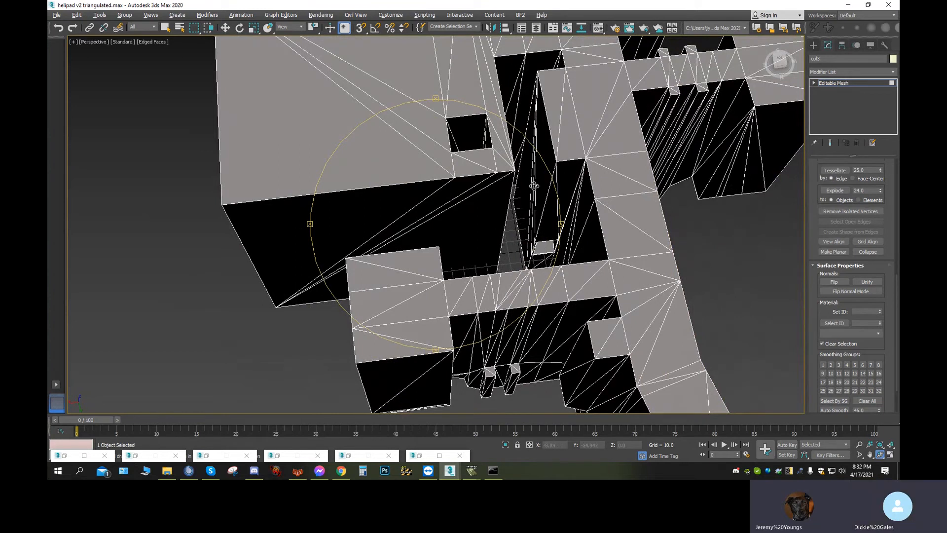
- Minimize the 3ds Max scene and check the navmesh generation log in the command window
{"action": "left_click", "coordinate": [850, 5]}
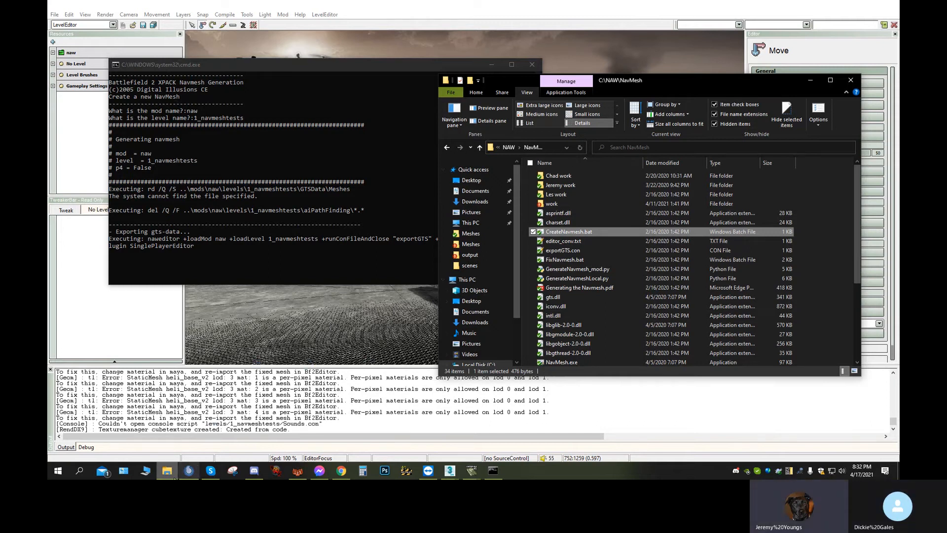
{"action": "left_click", "coordinate": [498, 470]}
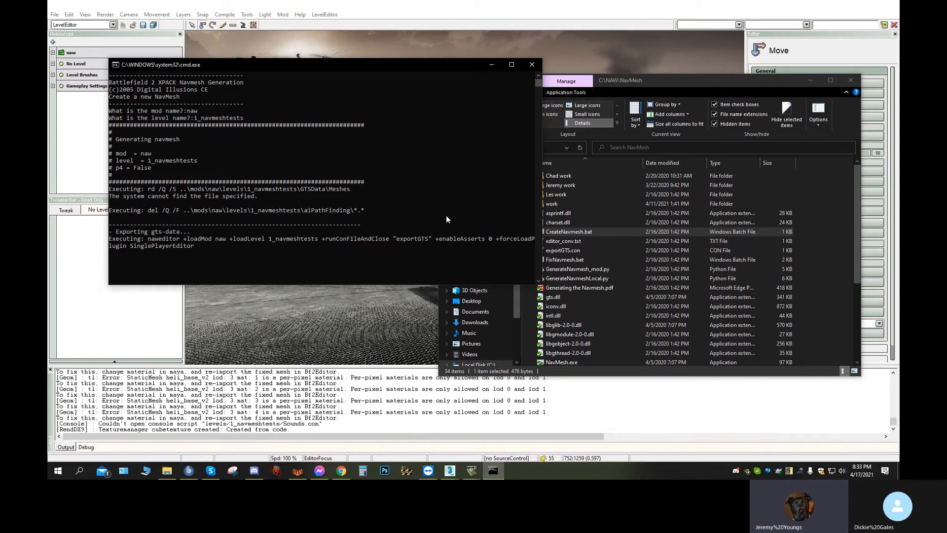
{"action": "scroll", "coordinate": [400, 226], "scroll_direction": "down", "scroll_amount": 5}
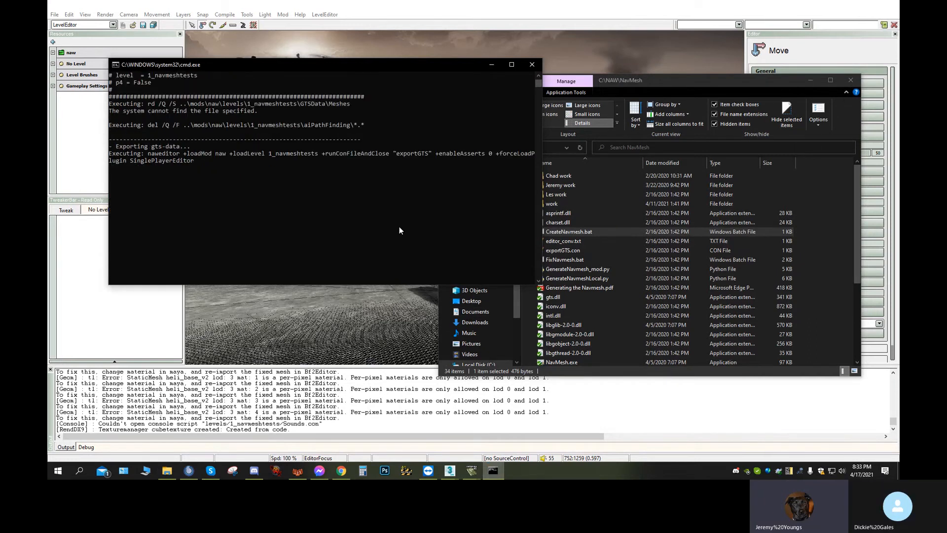
{"action": "scroll", "coordinate": [398, 228], "scroll_direction": "up", "scroll_amount": 5}
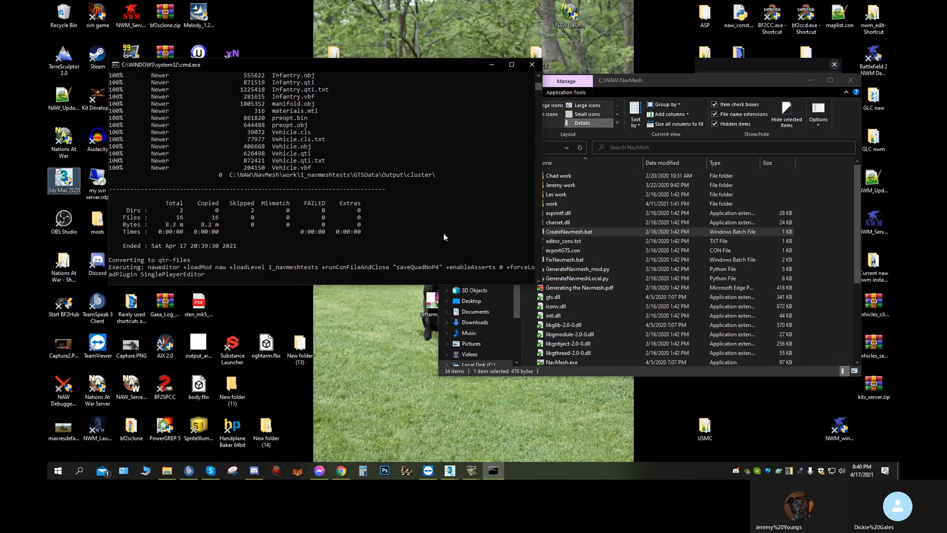
- Open Infantry.obj from NavMesh\work\1_navmeshtests\GTSData\output in 3ds Max and import its deepwater, ground and water objects
{"action": "left_click", "coordinate": [587, 200]}
{"action": "double_click", "coordinate": [587, 201]}
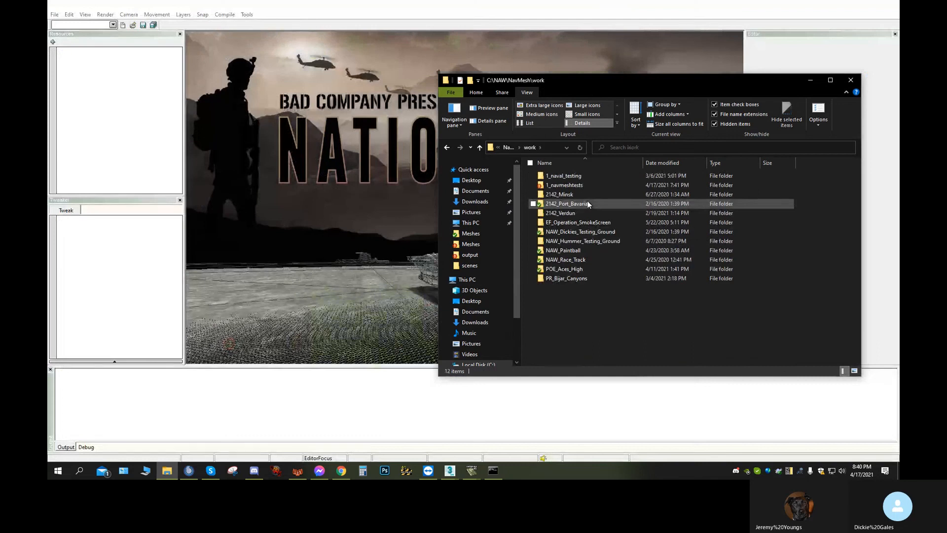
{"action": "double_click", "coordinate": [594, 185]}
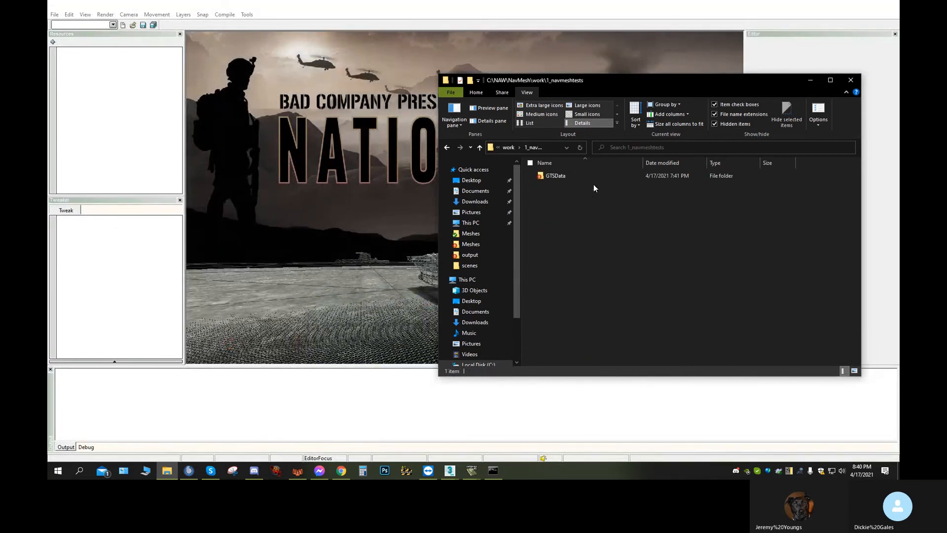
{"action": "double_click", "coordinate": [596, 178]}
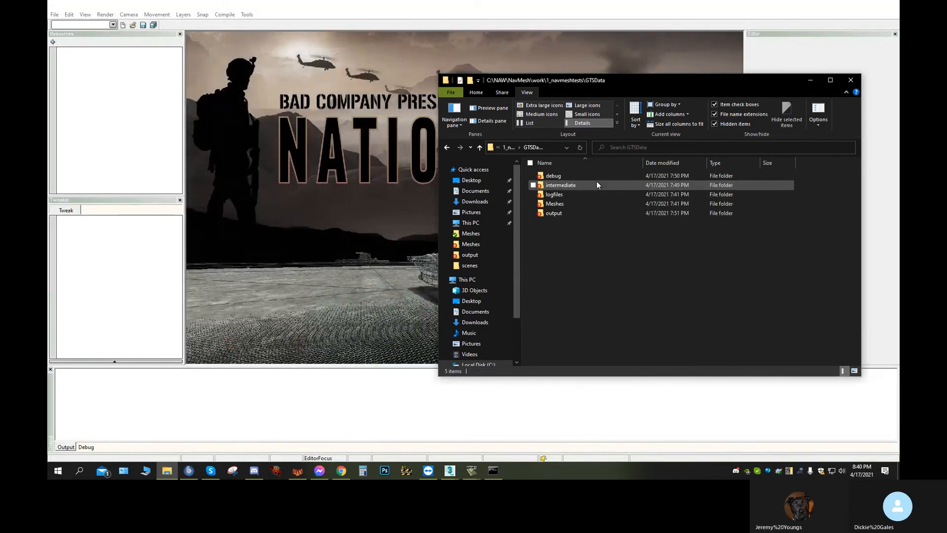
{"action": "double_click", "coordinate": [571, 212]}
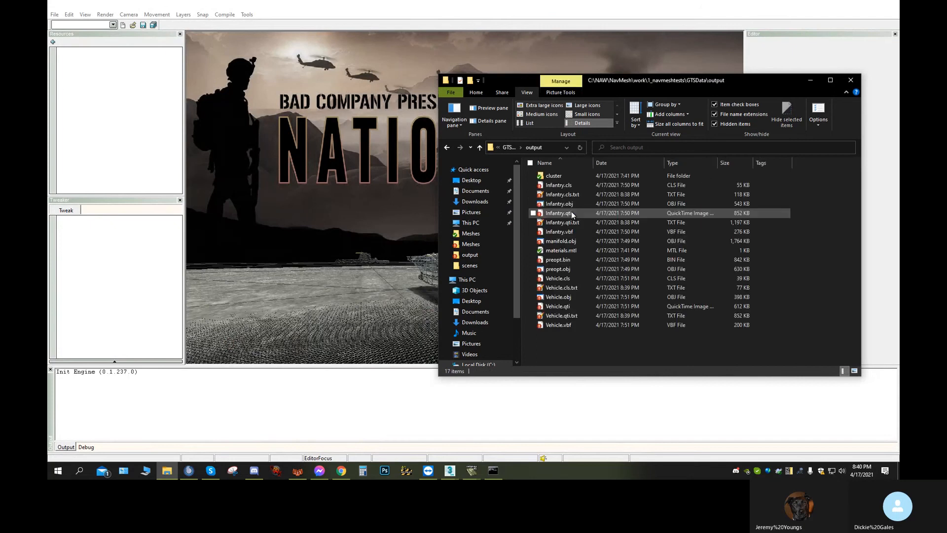
{"action": "double_click", "coordinate": [574, 204]}
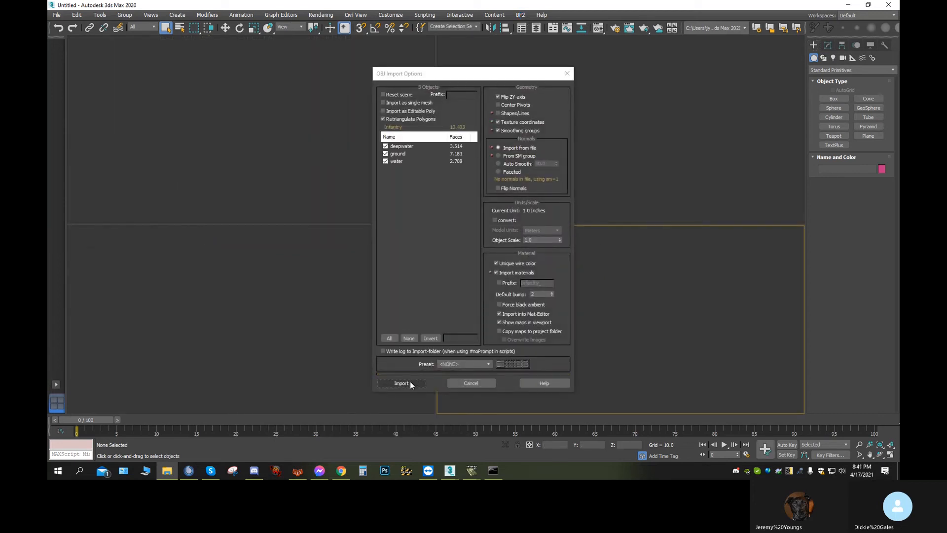
{"action": "left_click", "coordinate": [402, 383]}
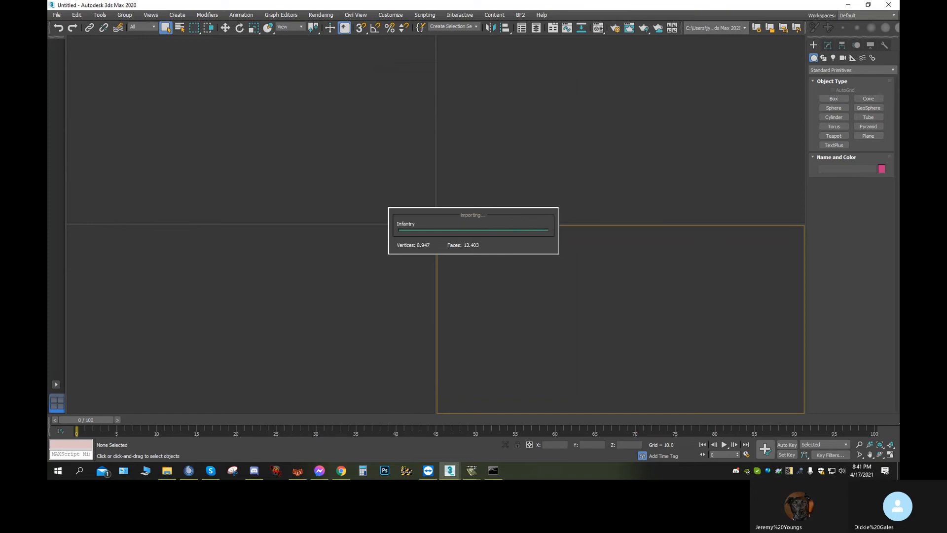
- Maximize the perspective viewport and display the imported infantry navmesh with edged faces
{"action": "left_click", "coordinate": [888, 456]}
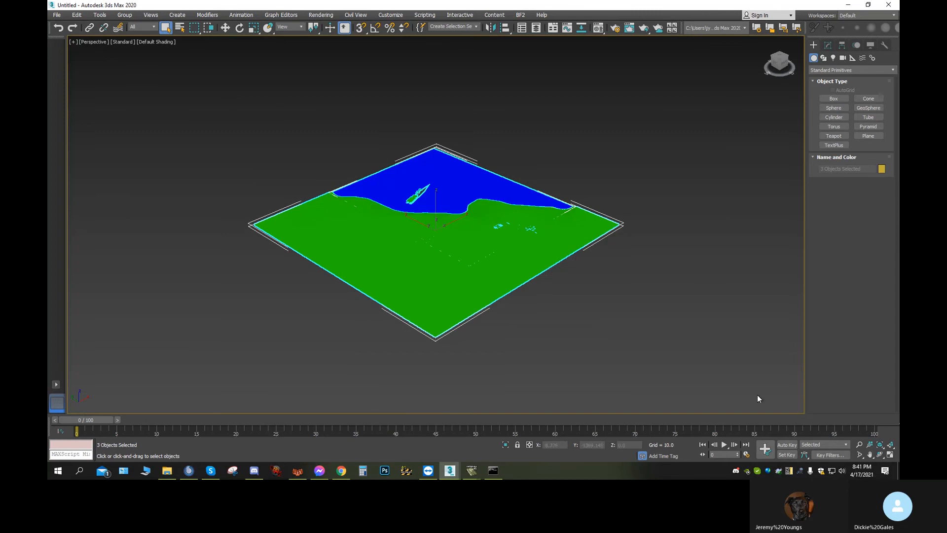
{"action": "left_click", "coordinate": [151, 16]}
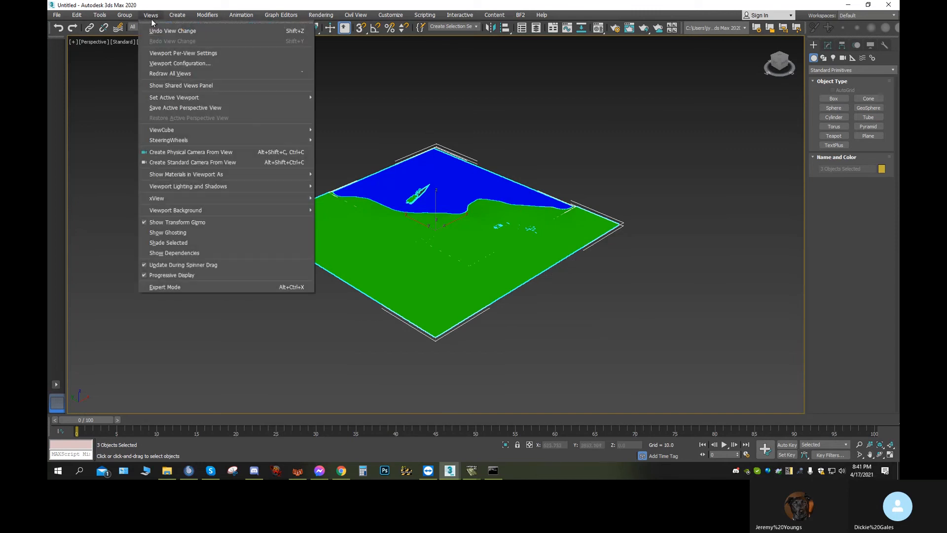
{"action": "left_click", "coordinate": [164, 54]}
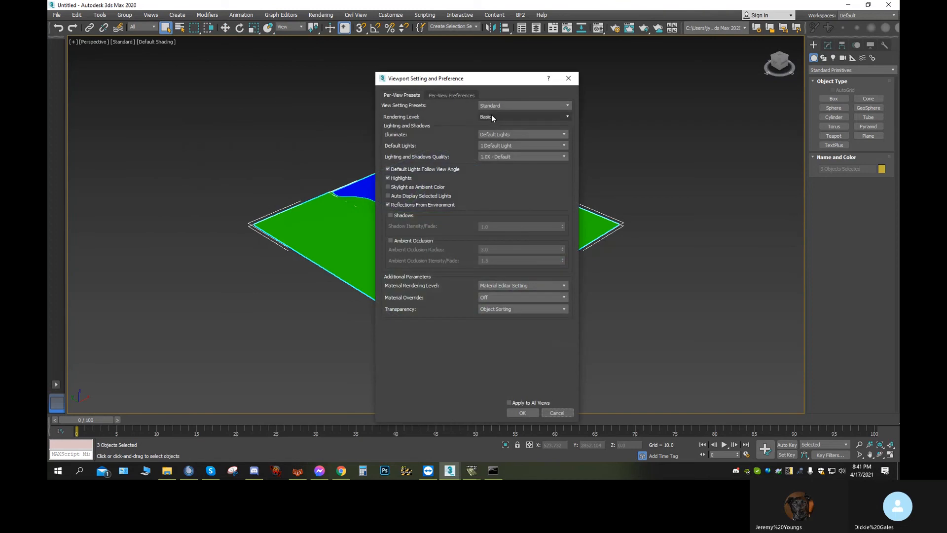
{"action": "left_click", "coordinate": [443, 95]}
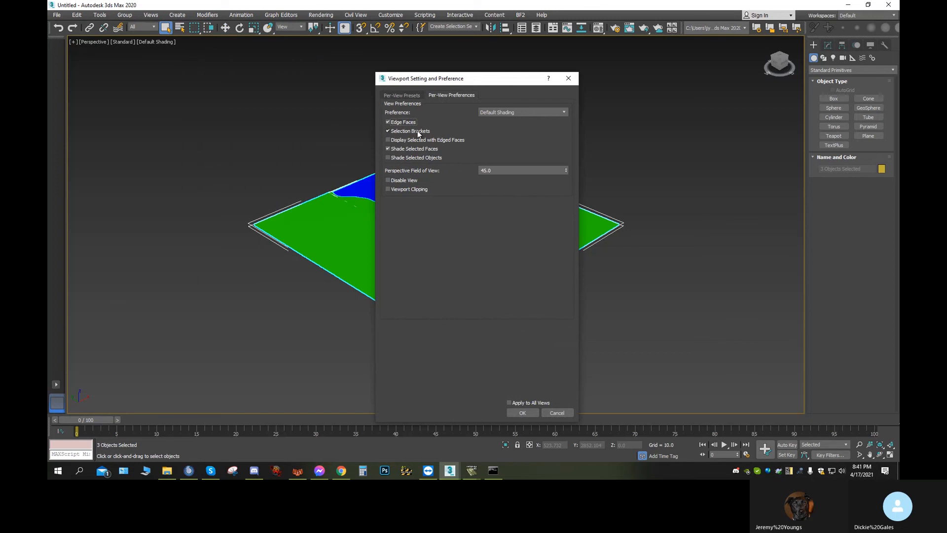
{"action": "left_click", "coordinate": [523, 413]}
{"action": "key", "text": "F4"}
{"action": "scroll", "coordinate": [493, 270], "scroll_direction": "up", "scroll_amount": 3}
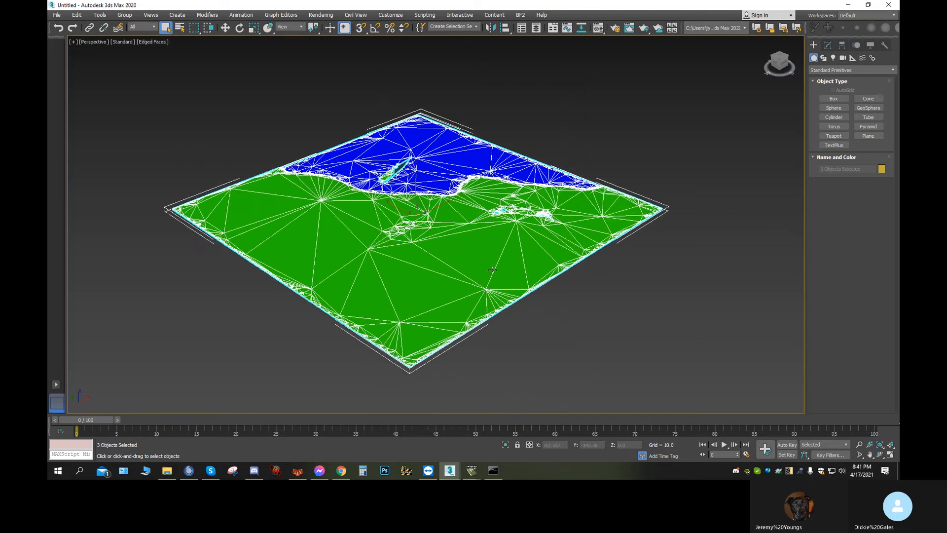
- Examine the infantry navmesh around the cluster of building cutouts on the green ground area
{"action": "scroll", "coordinate": [492, 269], "scroll_direction": "up", "scroll_amount": 10}
{"action": "middle_click_drag", "start_coordinate": [497, 236], "coordinate": [555, 265], "text": "alt"}
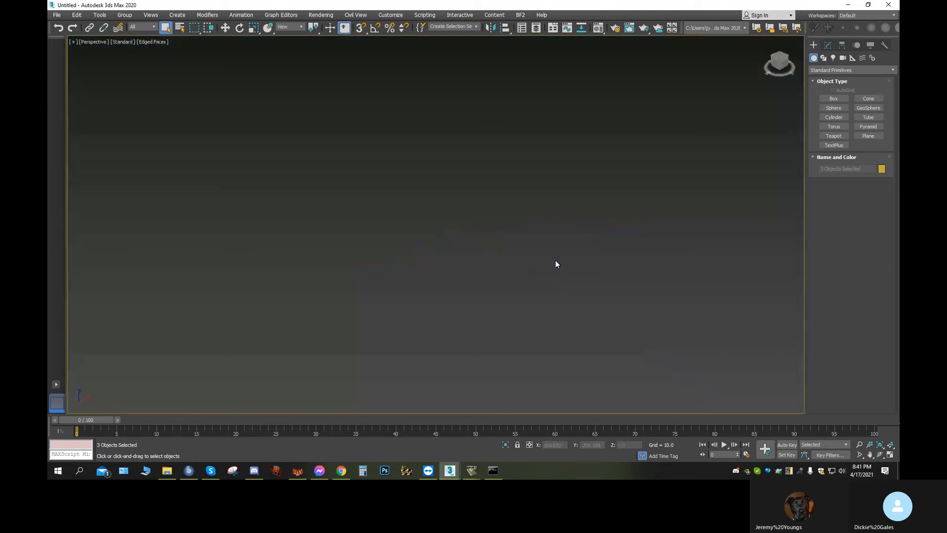
{"action": "scroll", "coordinate": [555, 261], "scroll_direction": "down", "scroll_amount": 8}
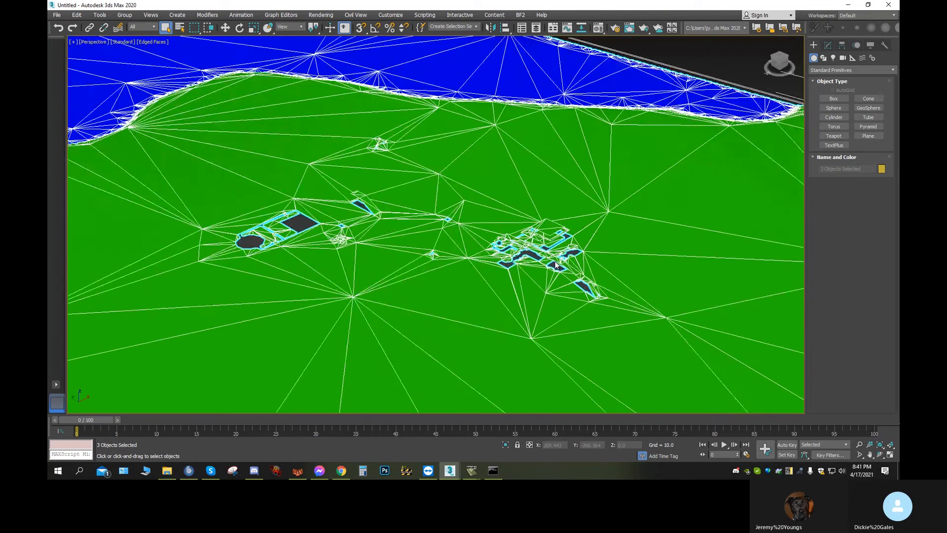
{"action": "scroll", "coordinate": [553, 262], "scroll_direction": "up", "scroll_amount": 6}
{"action": "scroll", "coordinate": [553, 263], "scroll_direction": "down", "scroll_amount": 6}
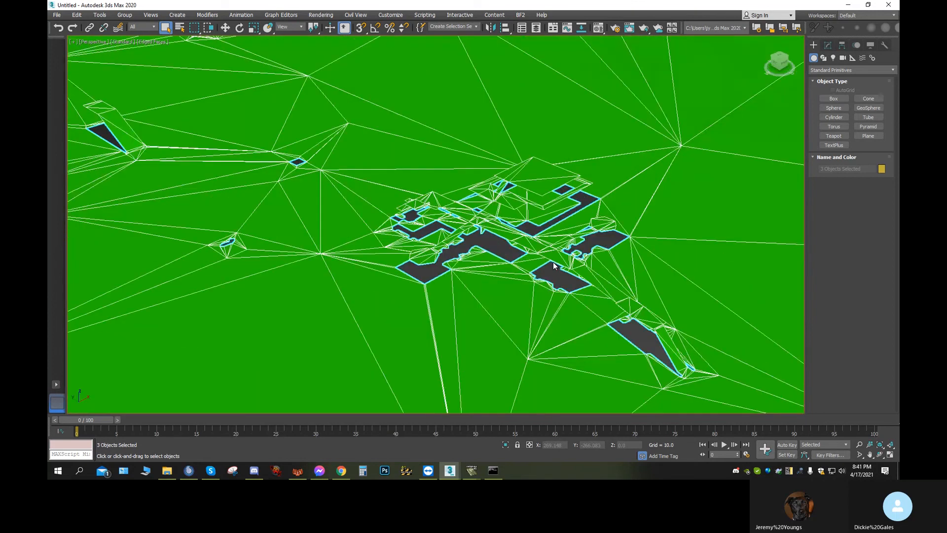
{"action": "scroll", "coordinate": [553, 263], "scroll_direction": "up", "scroll_amount": 4}
{"action": "scroll", "coordinate": [553, 263], "scroll_direction": "down", "scroll_amount": 4}
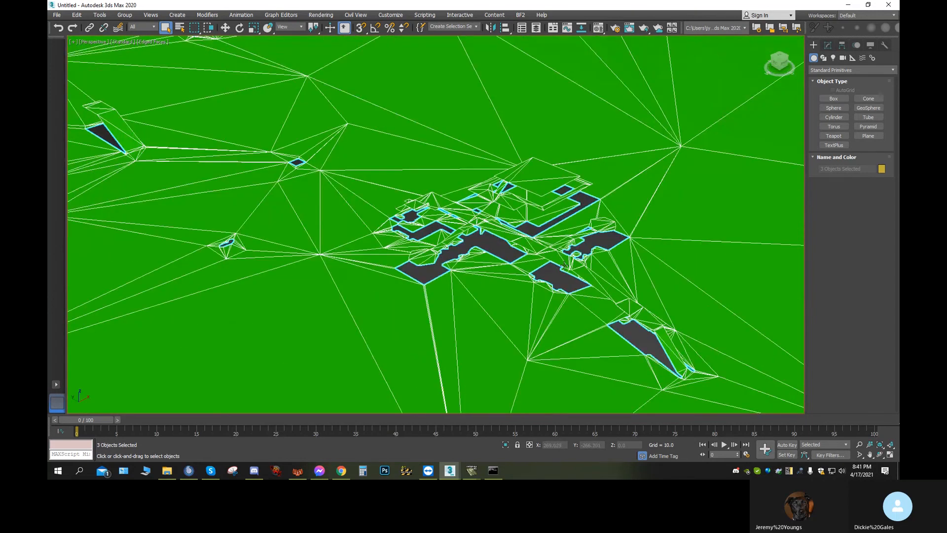
- Select only the ground mesh and pick a navmesh polygon inside the building cluster in Polygon sub-object mode
{"action": "left_click", "coordinate": [880, 454]}
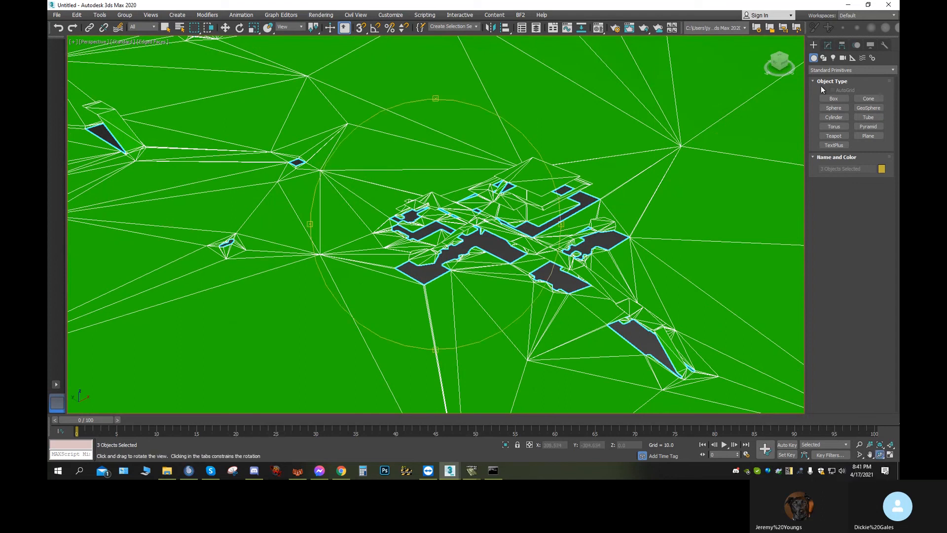
{"action": "left_click", "coordinate": [828, 45]}
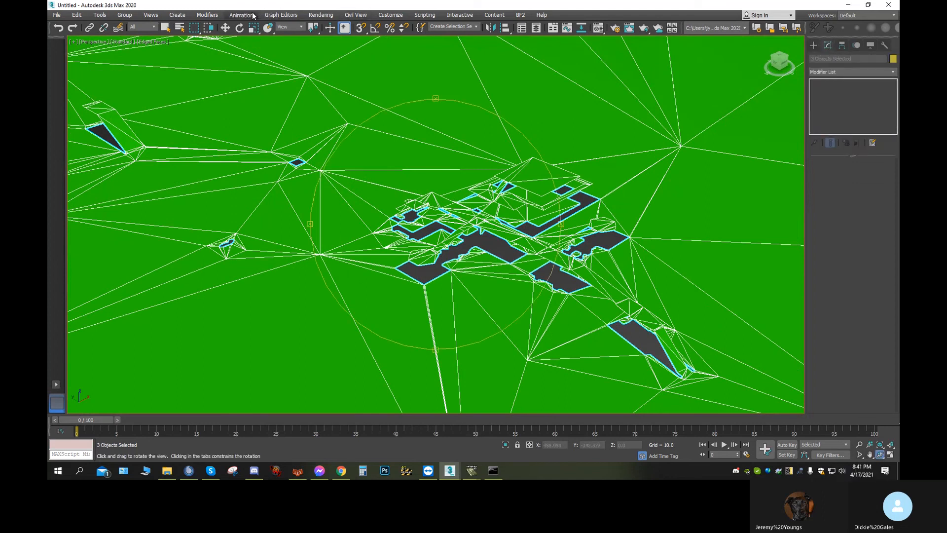
{"action": "left_click", "coordinate": [225, 27]}
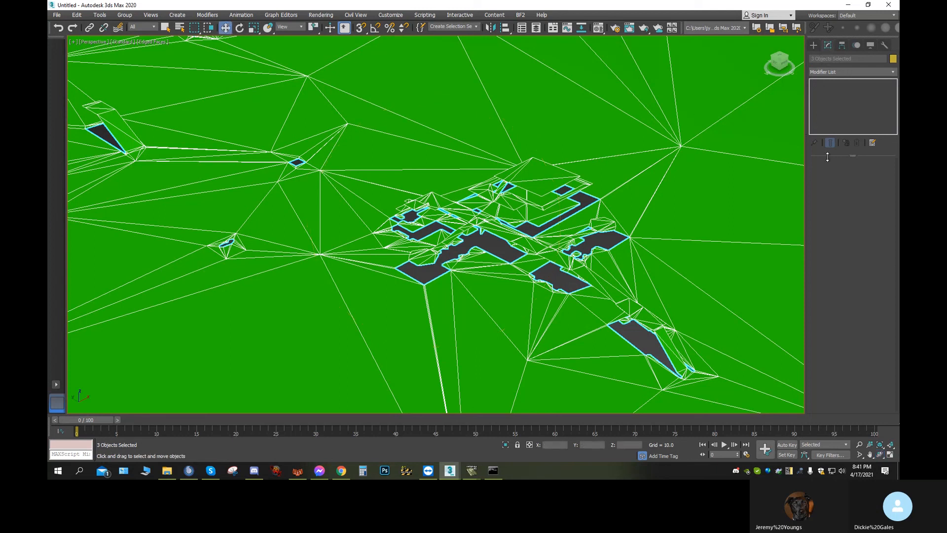
{"action": "left_click", "coordinate": [557, 196]}
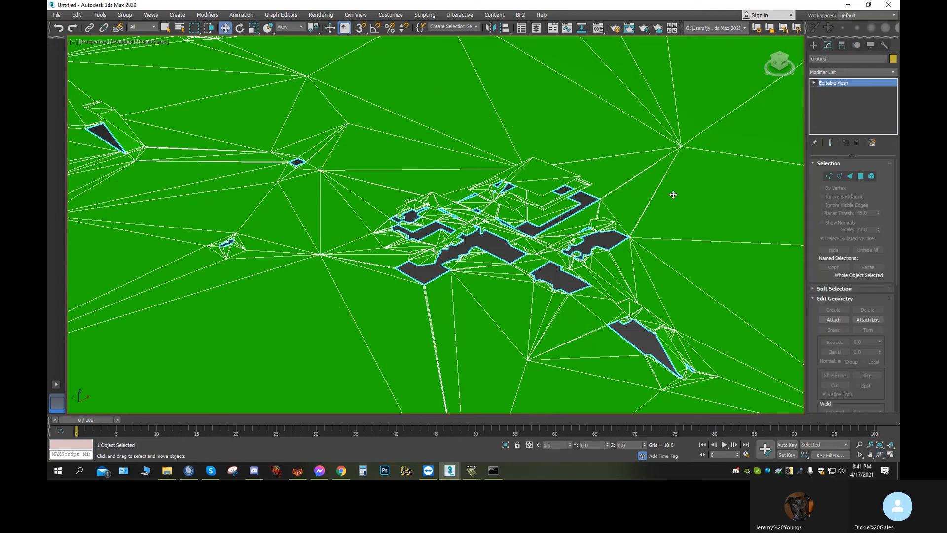
{"action": "left_click", "coordinate": [863, 177]}
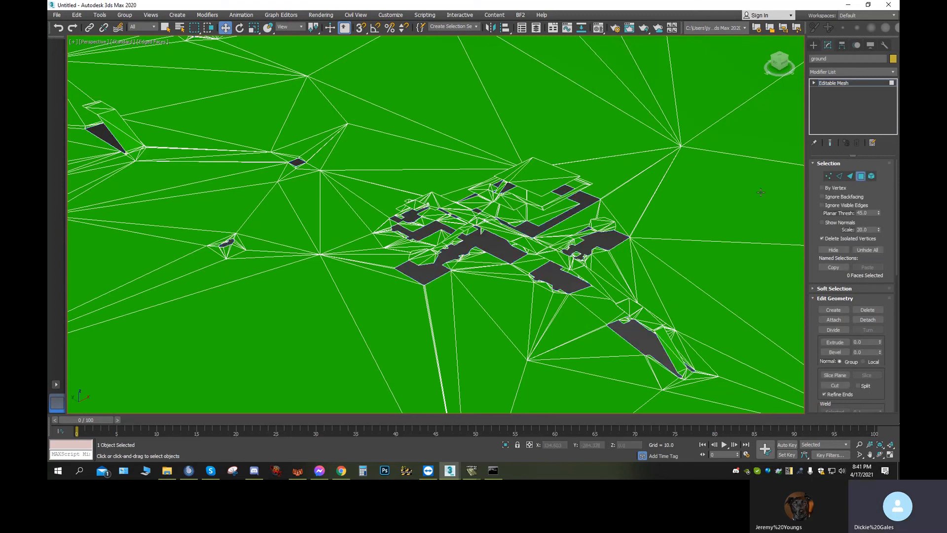
{"action": "left_click", "coordinate": [515, 218]}
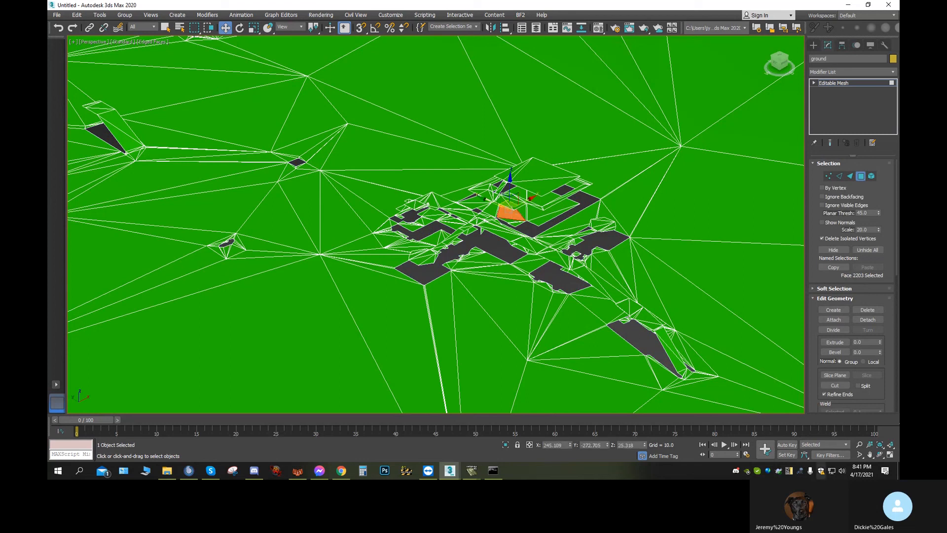
- Inspect the navmesh around the selected polygon up close from the opposite side and from above
{"action": "left_click", "coordinate": [880, 454]}
{"action": "mouse_move", "coordinate": [545, 270]}
{"action": "left_mouse_down"}
{"action": "mouse_move", "coordinate": [667, 281]}
{"action": "mouse_move", "coordinate": [579, 251]}
{"action": "mouse_move", "coordinate": [546, 333]}
{"action": "mouse_move", "coordinate": [517, 285]}
{"action": "mouse_move", "coordinate": [547, 291]}
{"action": "mouse_move", "coordinate": [561, 273]}
{"action": "left_mouse_up"}
{"action": "left_click_drag", "start_coordinate": [530, 217], "coordinate": [813, 290]}
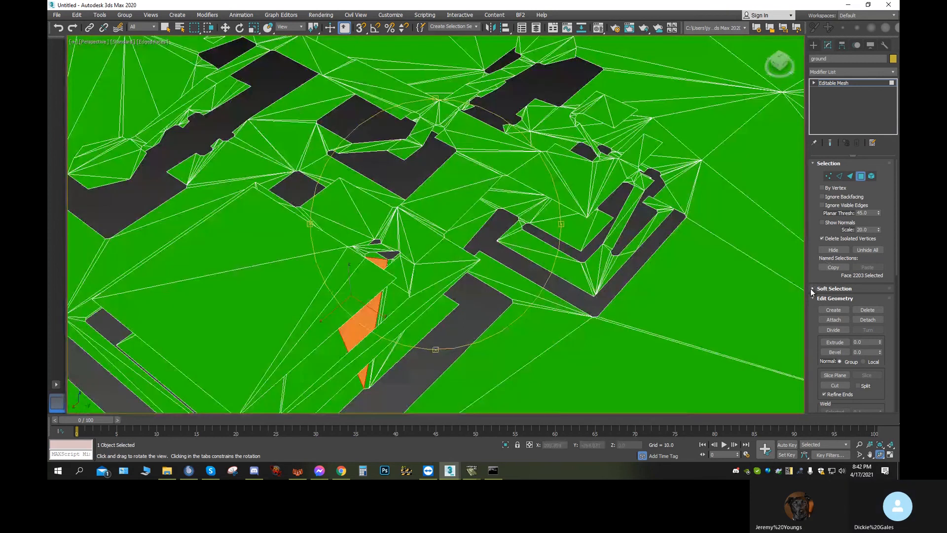